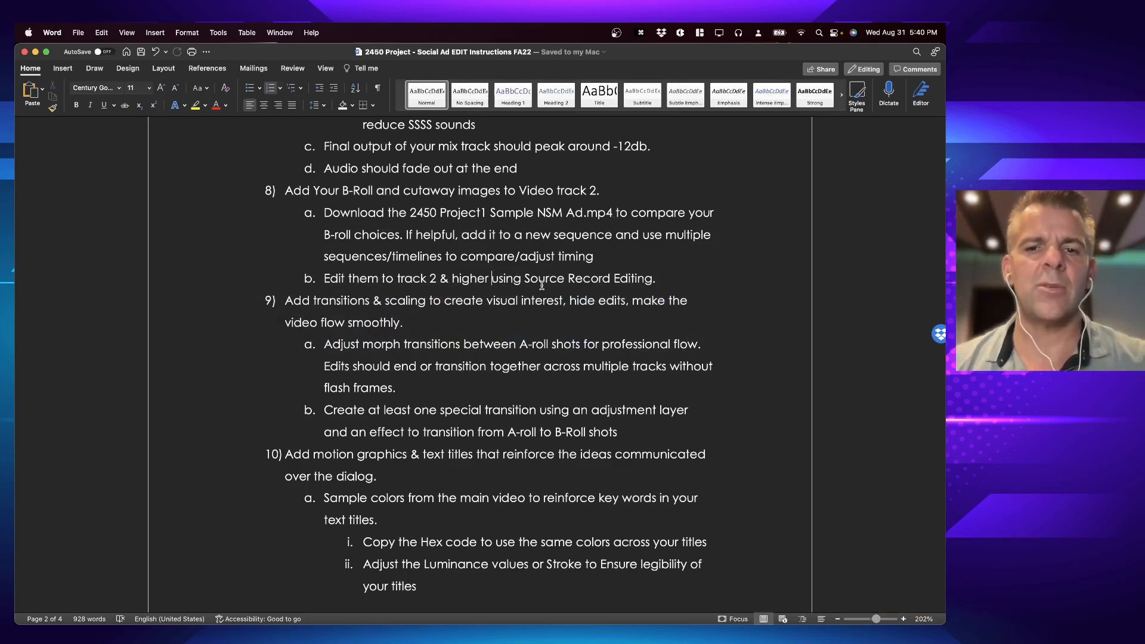
# Step: Switch to Premiere Pro, play a short stretch of the main ad edit around 10 seconds, and check the timeline's first marker
pyautogui.press('super+Tab')
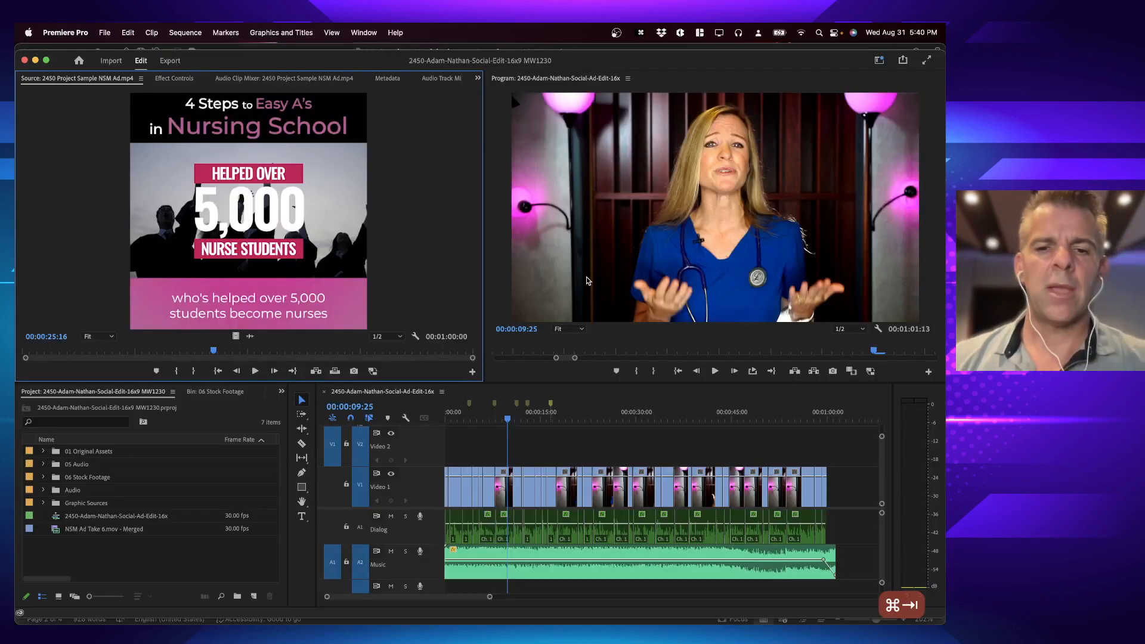
pyautogui.click(514, 417)
pyautogui.press('space')
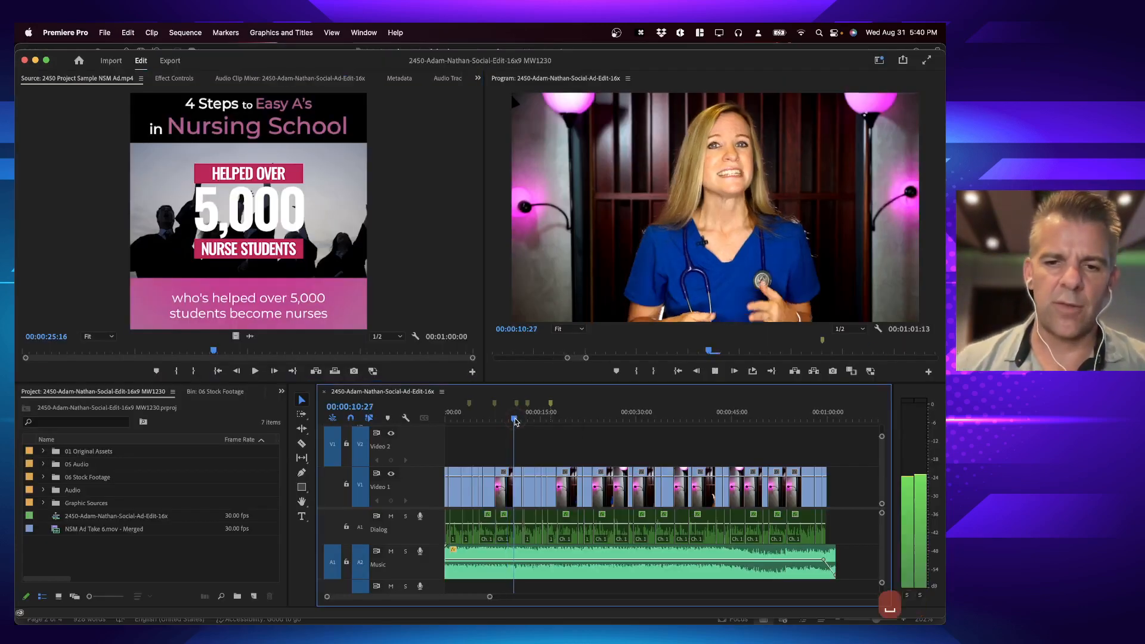
pyautogui.press('space')
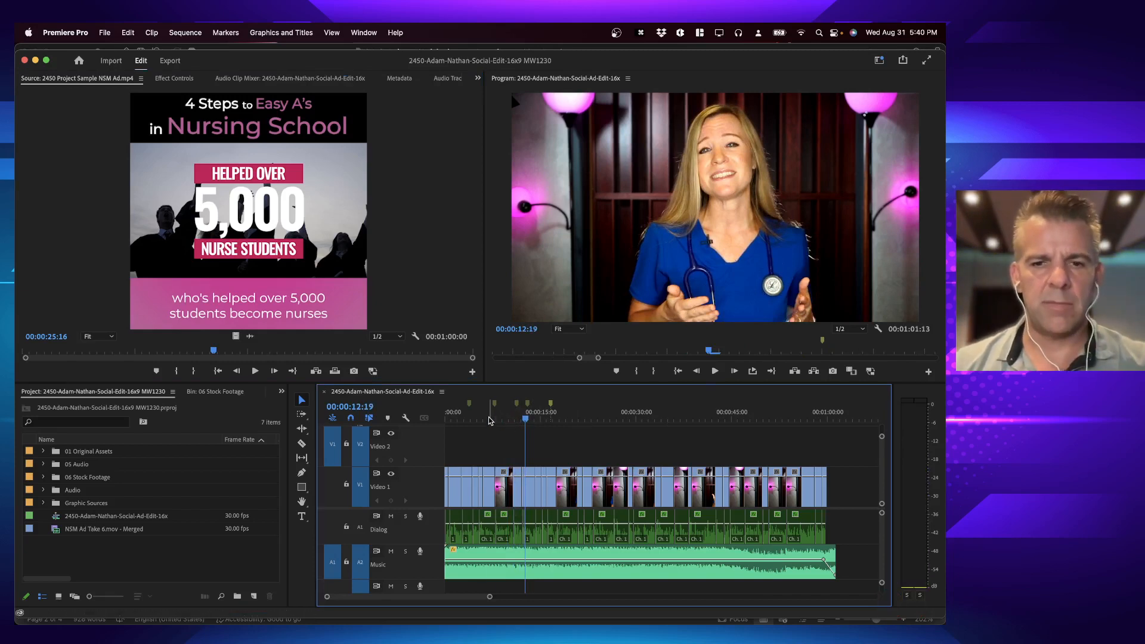
pyautogui.click(489, 420)
pyautogui.click(467, 403)
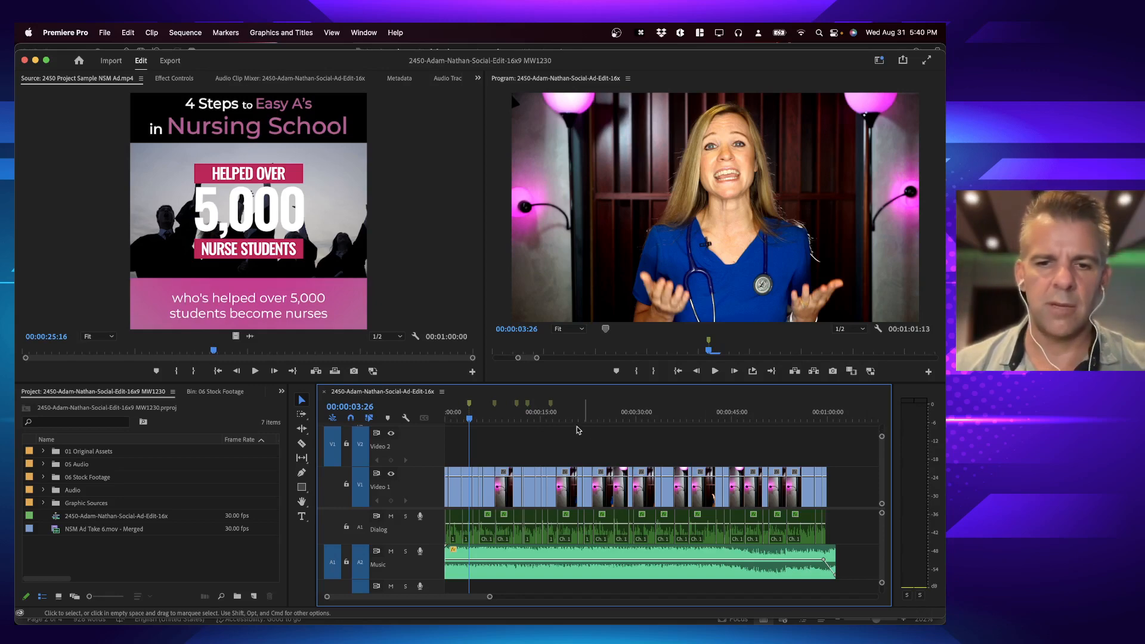
# Step: Return the playhead to the start of the main ad edit sequence and save the project
pyautogui.click(470, 418)
pyautogui.press('Up')
pyautogui.press('Home')
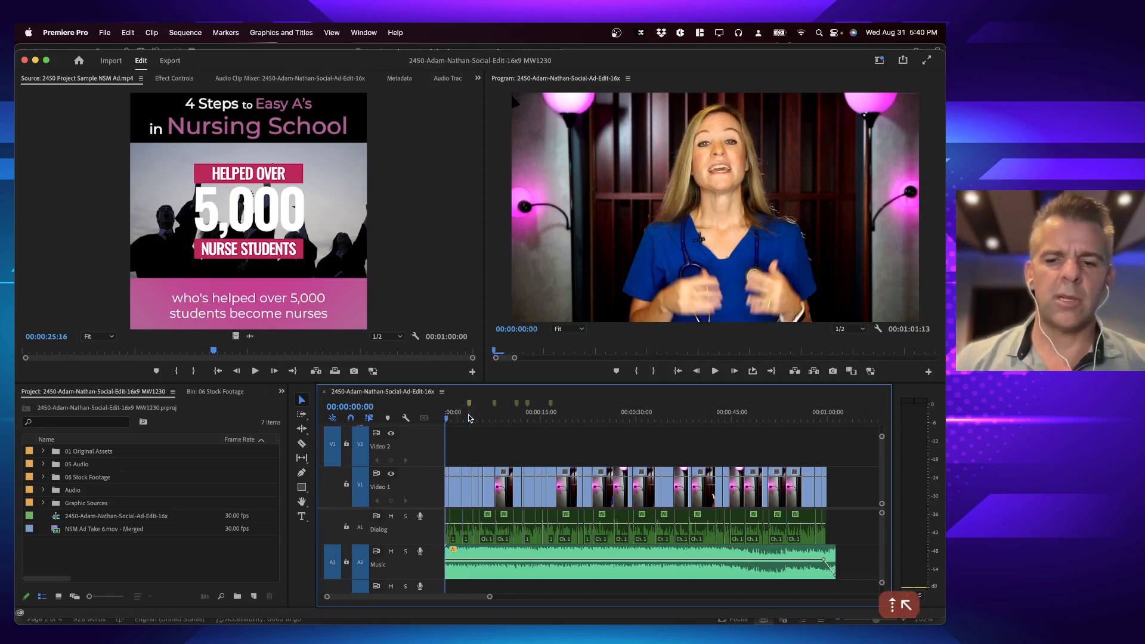
pyautogui.press('=')
pyautogui.press('=')
pyautogui.press('super+s')
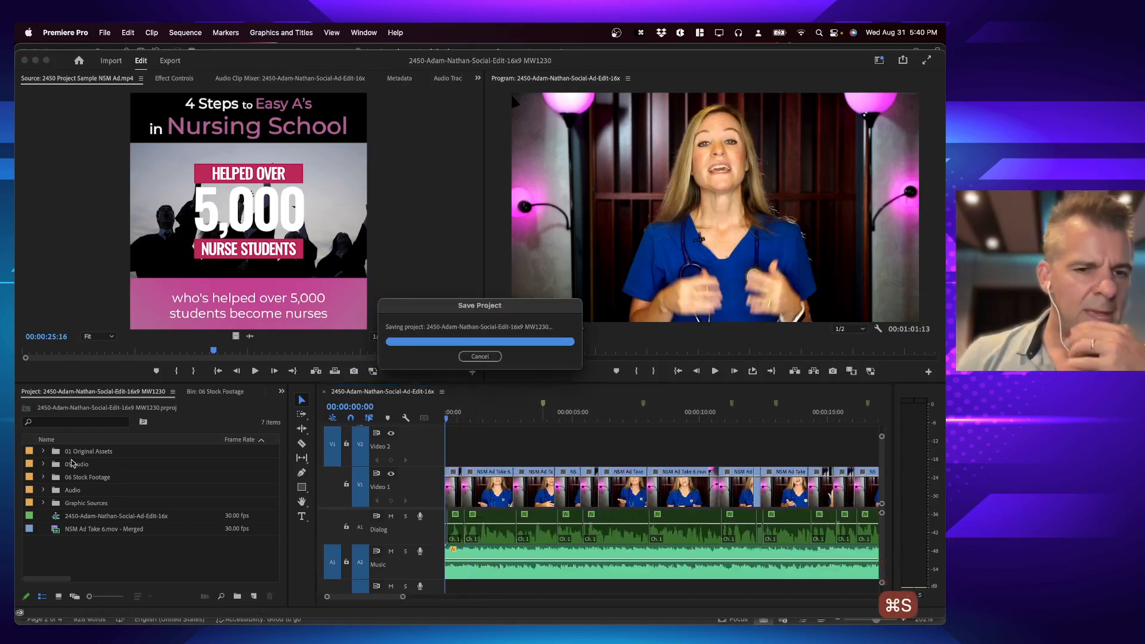
# Step: Enlarge the project contents and open the 06 Stock Footage bin with its clips shown as thumbnails
pyautogui.press('`')
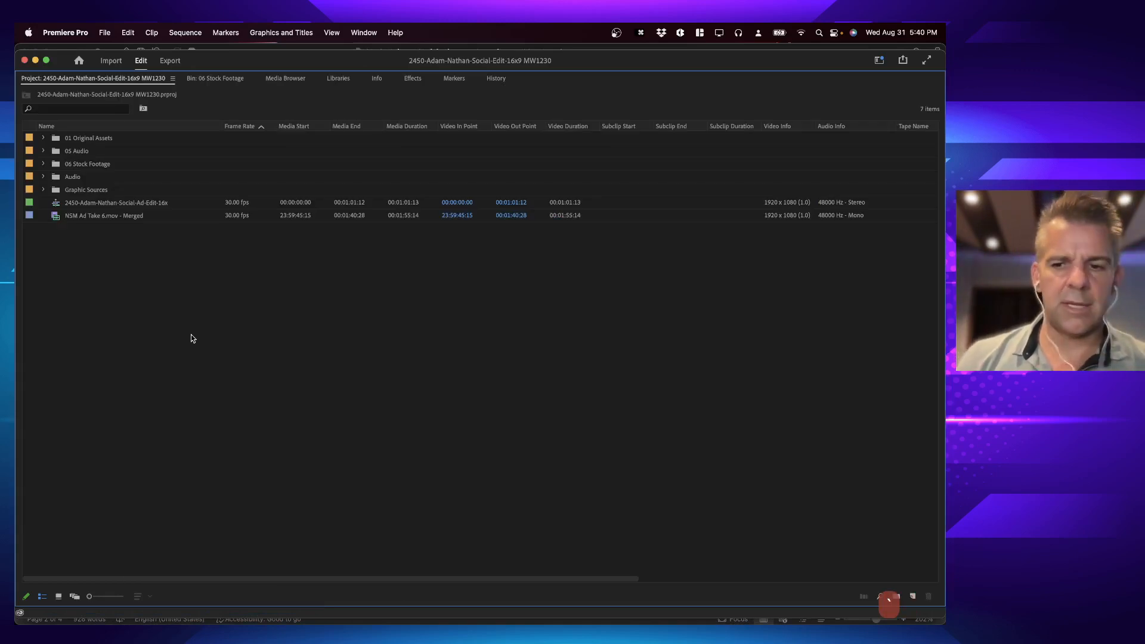
pyautogui.click(43, 164)
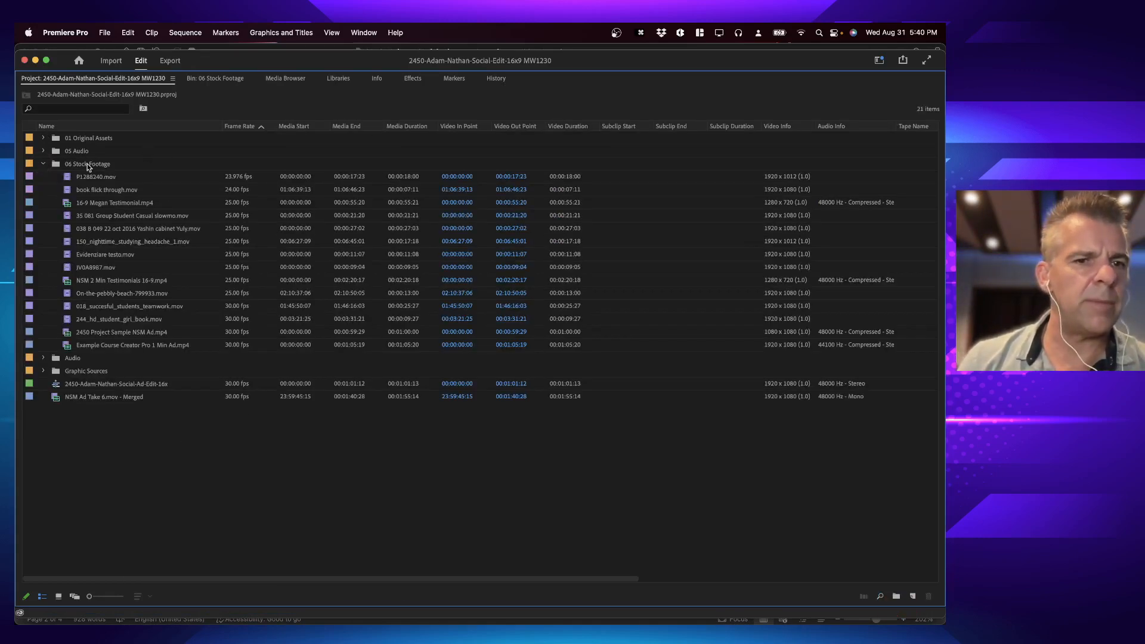
pyautogui.doubleClick(56, 164)
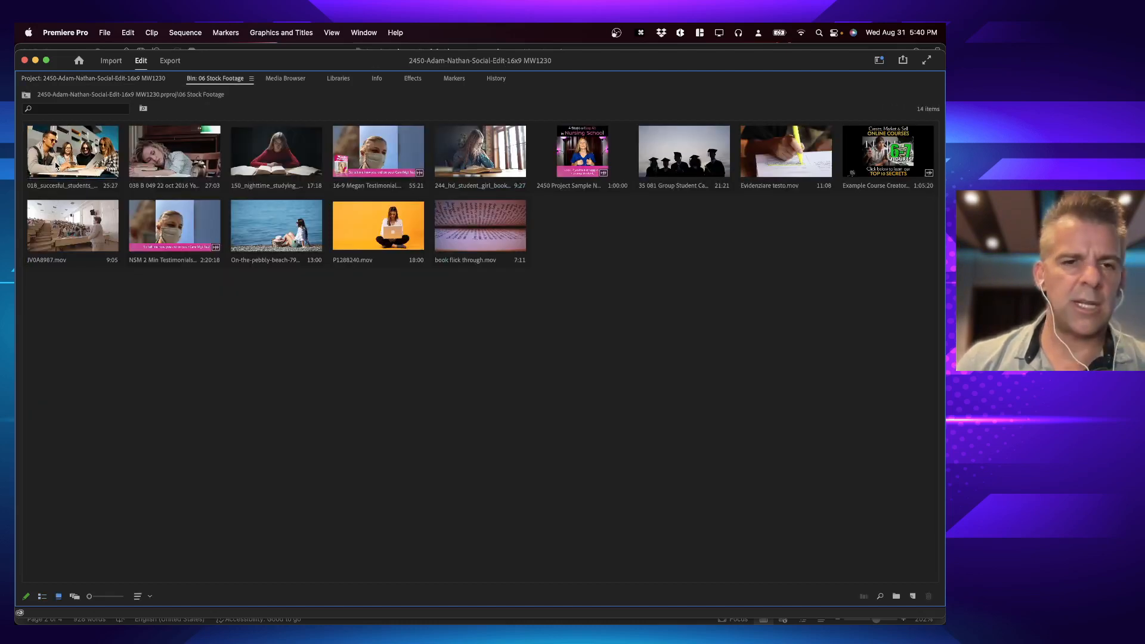
pyautogui.hotkey('shift', '\\')
pyautogui.hotkey('shift', '\\')
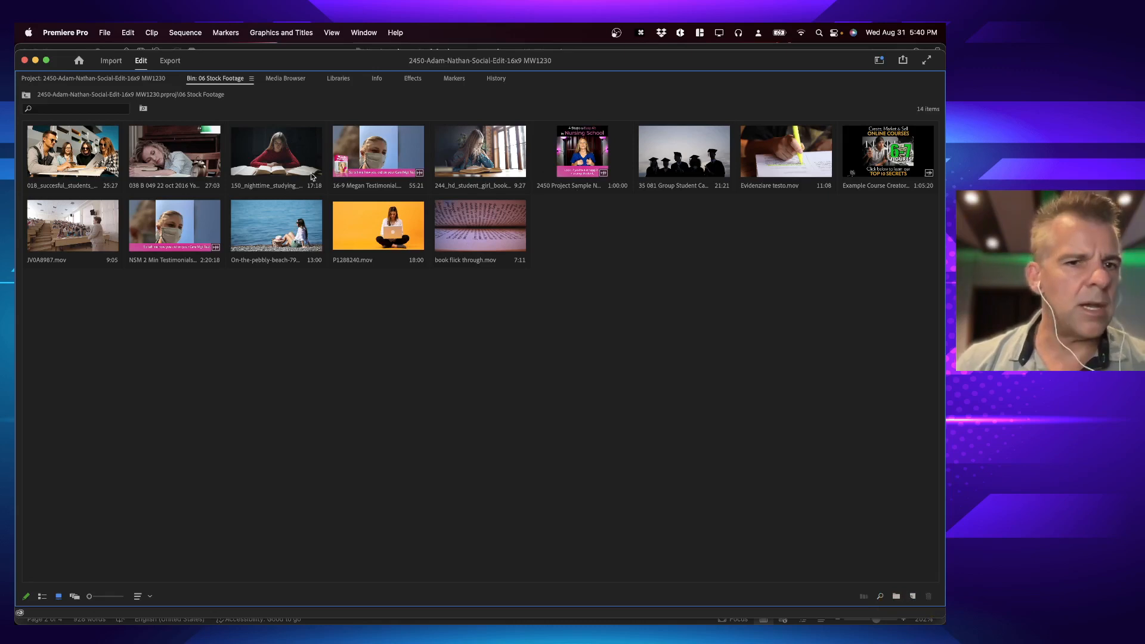
# Step: Open the 2450 Project Sample NSM Ad.mp4 clip in the source monitor, play its opening seconds, and rewind it to the start
pyautogui.doubleClick(579, 170)
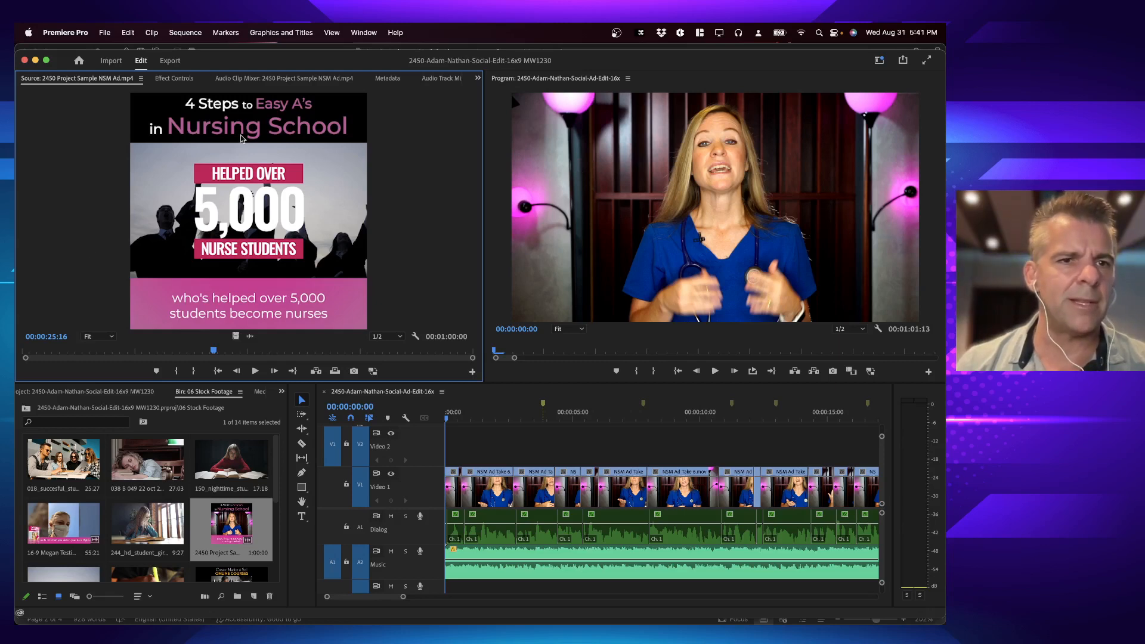
pyautogui.press('space')
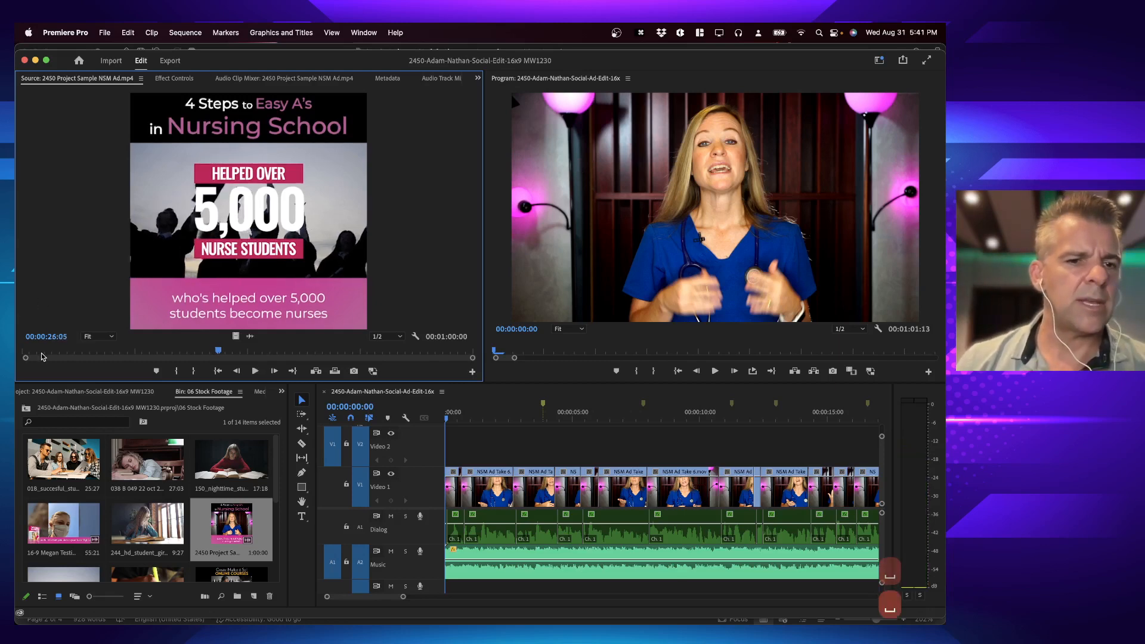
pyautogui.click(36, 356)
pyautogui.moveTo(37, 356); pyautogui.dragTo(22, 356)
pyautogui.press('space')
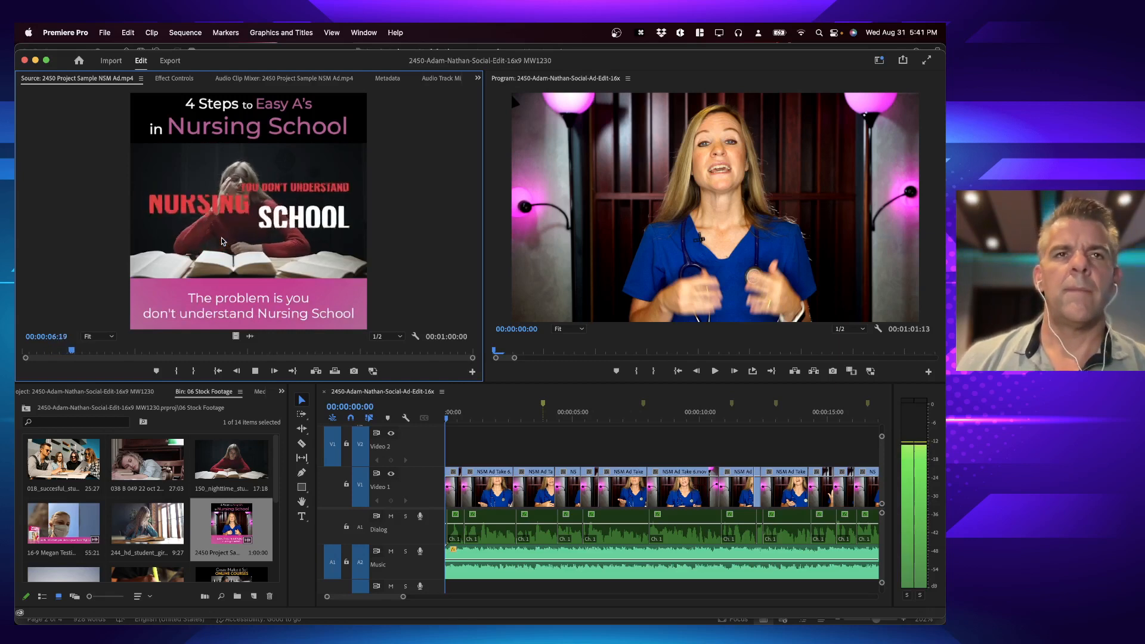
pyautogui.press('space')
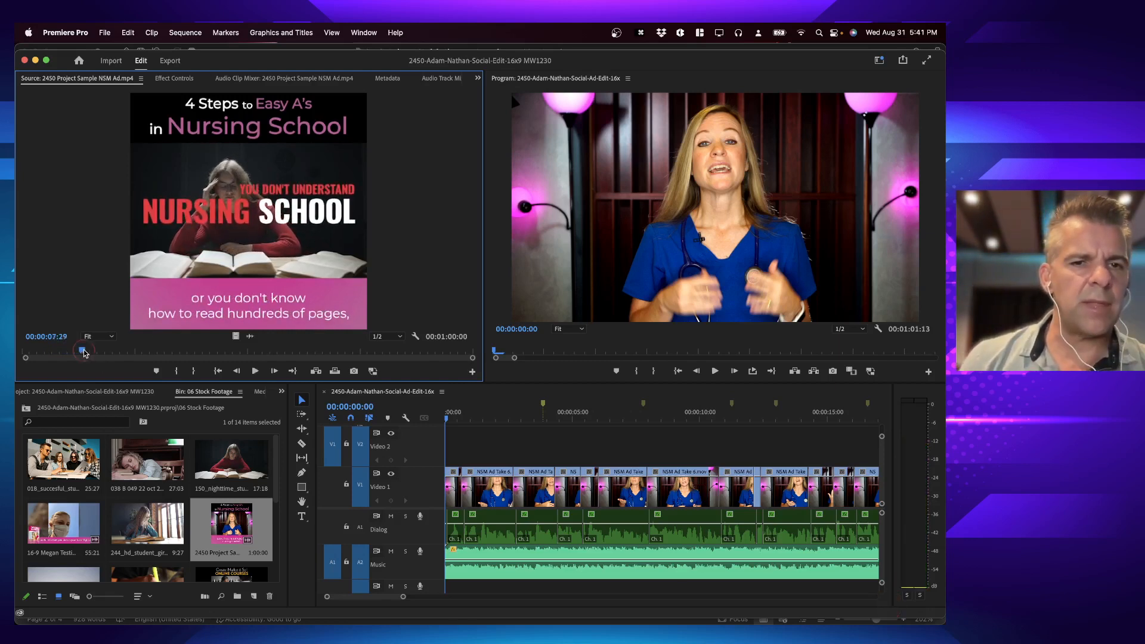
pyautogui.moveTo(83, 353); pyautogui.dragTo(16, 357)
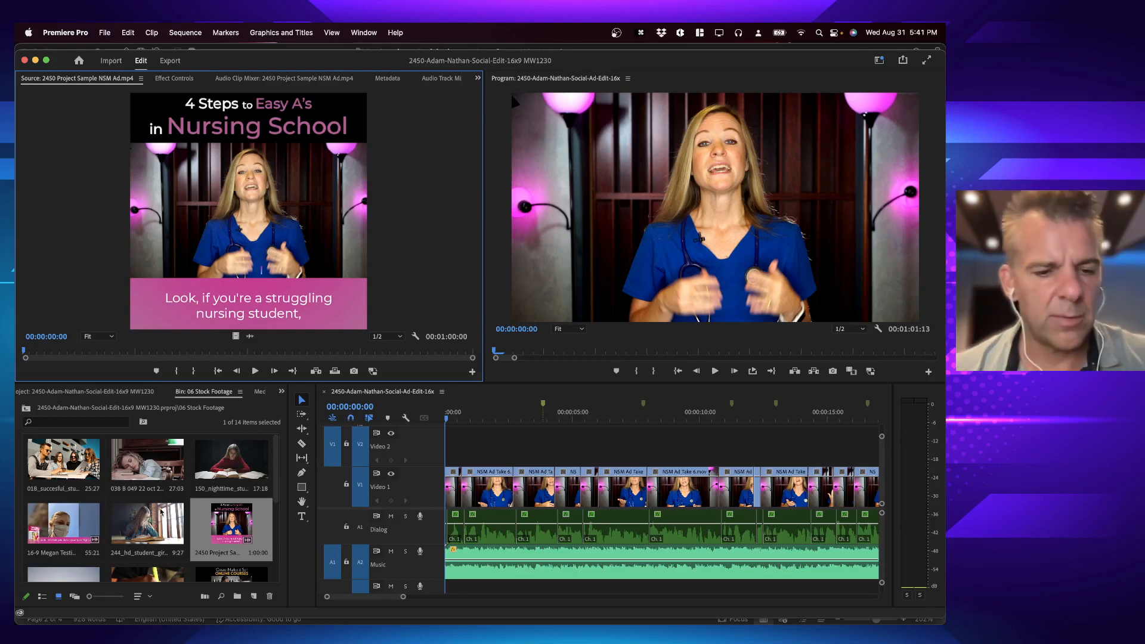
# Step: Create a new sequence from the 2450 Project Sample NSM Ad.mp4 clip in the stock footage bin
pyautogui.press('`')
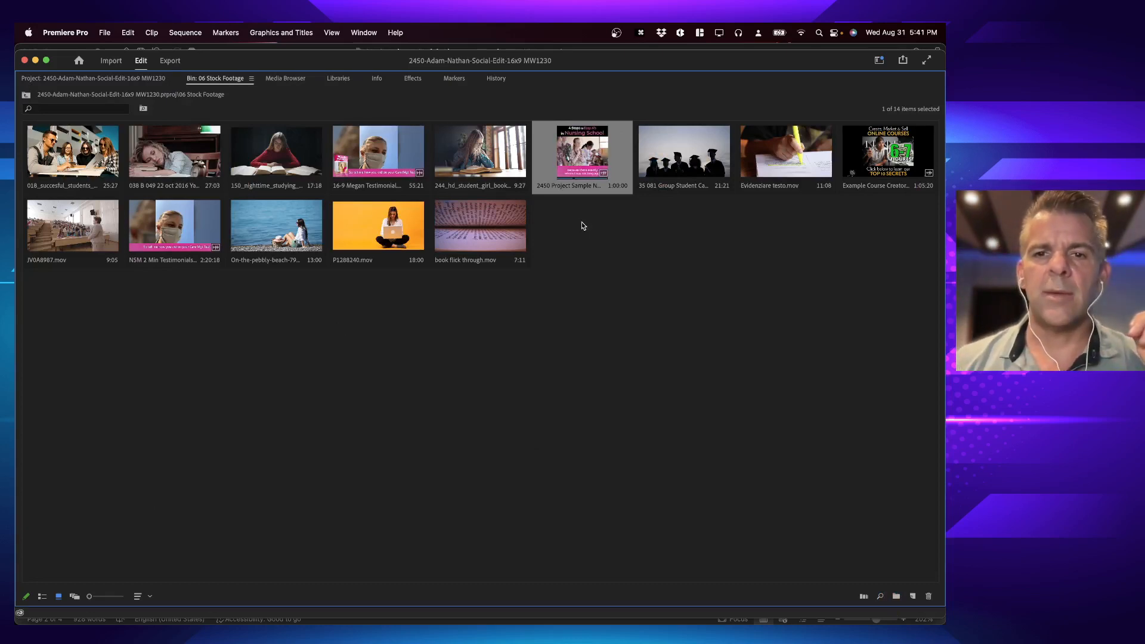
pyautogui.rightClick(578, 168)
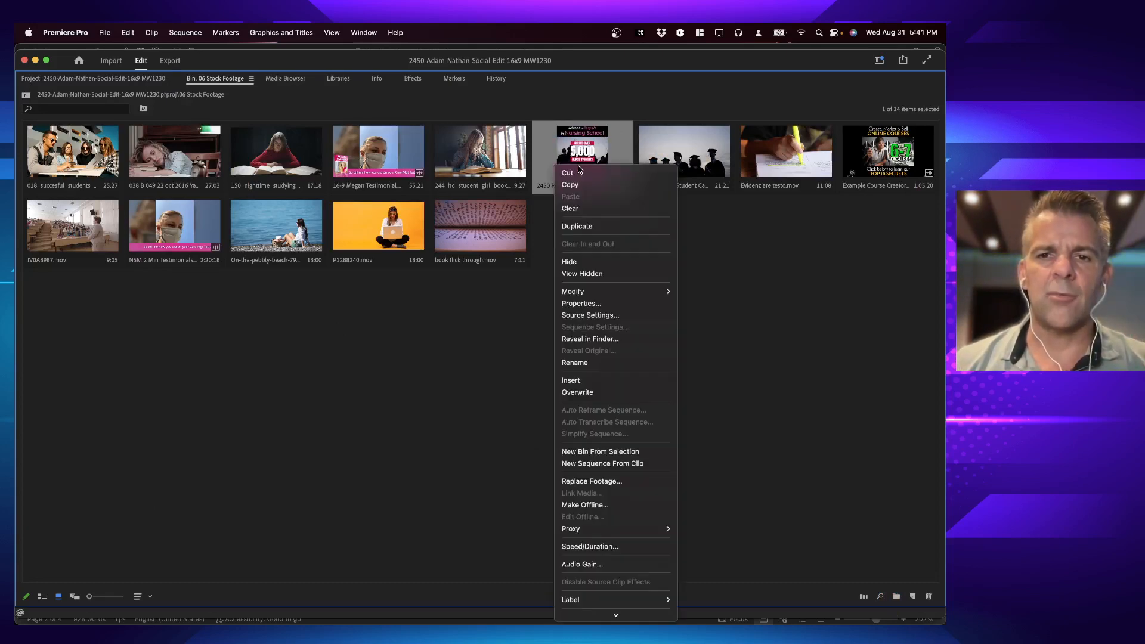
pyautogui.click(602, 463)
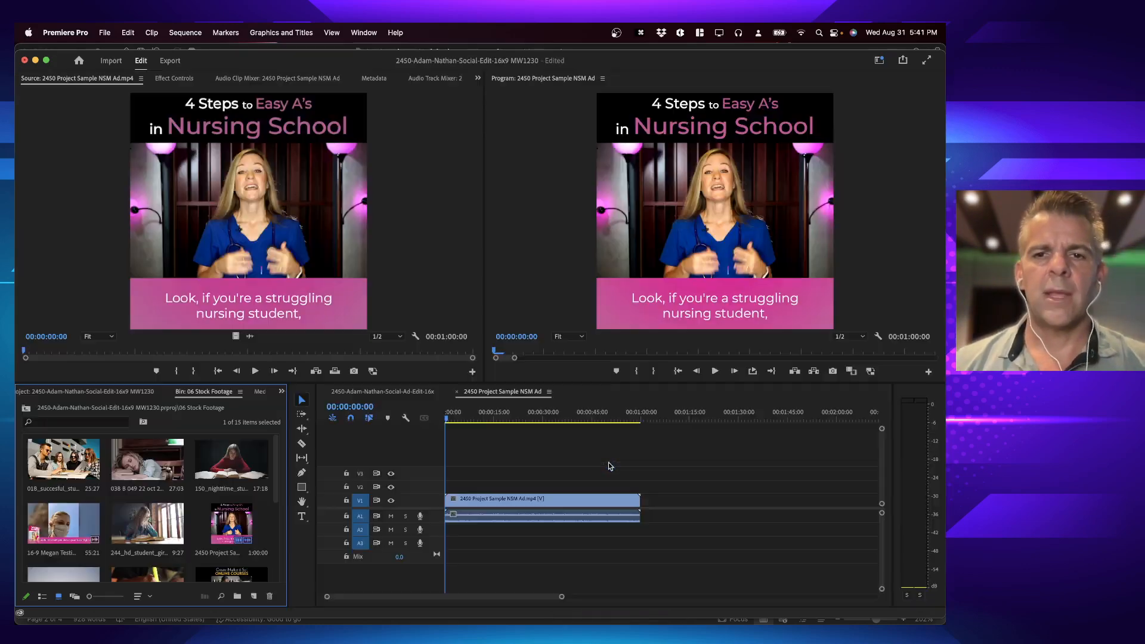
# Step: Move the 2450 Project Sample NSM Ad sequence to the project's top level and the NSM Ad Take 6.mov - Merged clip into 06 Stock Footage
pyautogui.scroll(-5, 193, 530)
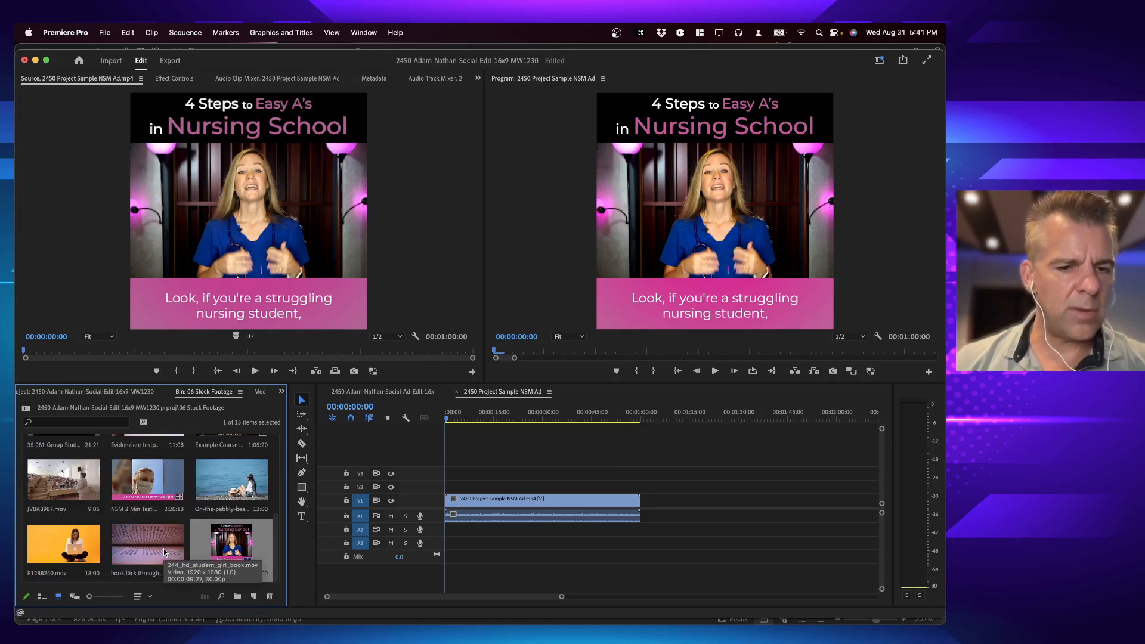
pyautogui.press('`')
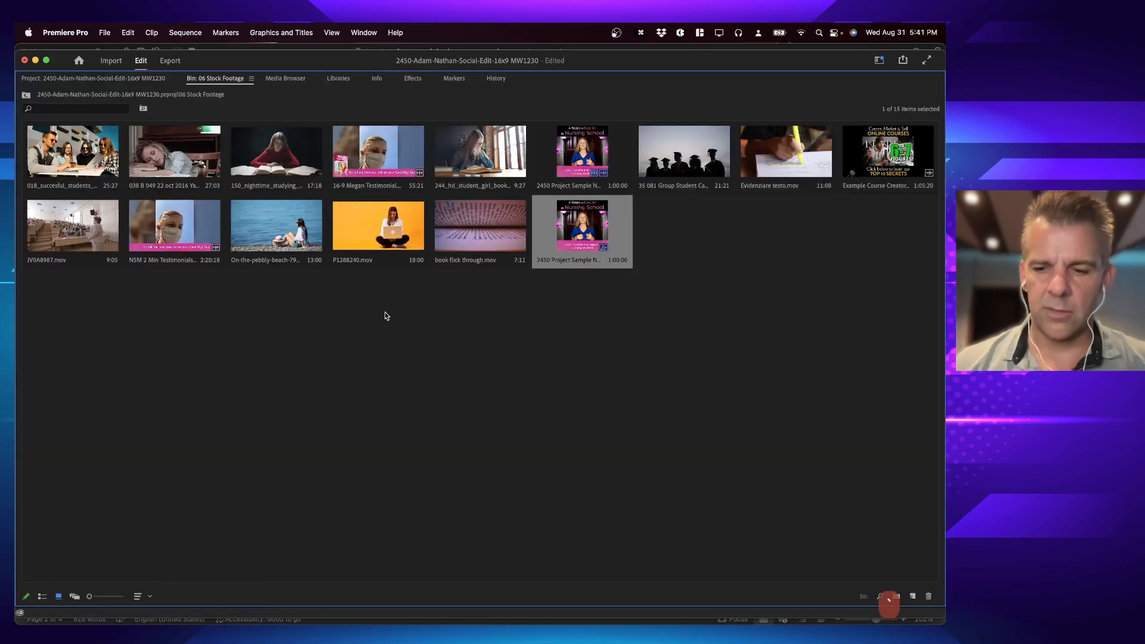
pyautogui.hotkey('shift', '\\')
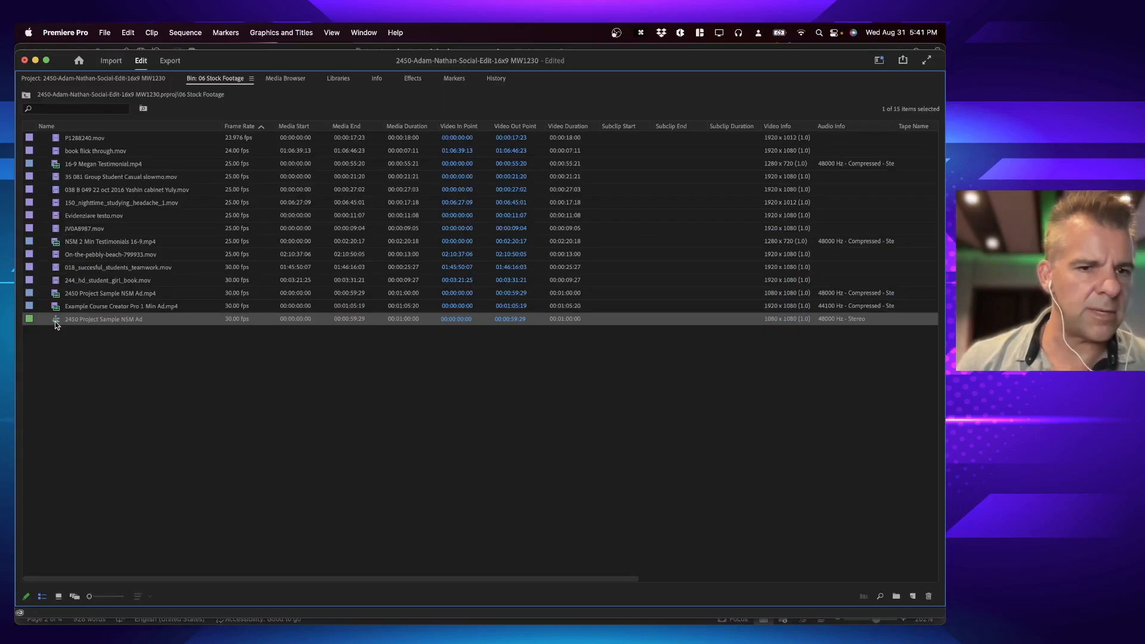
pyautogui.click(26, 96)
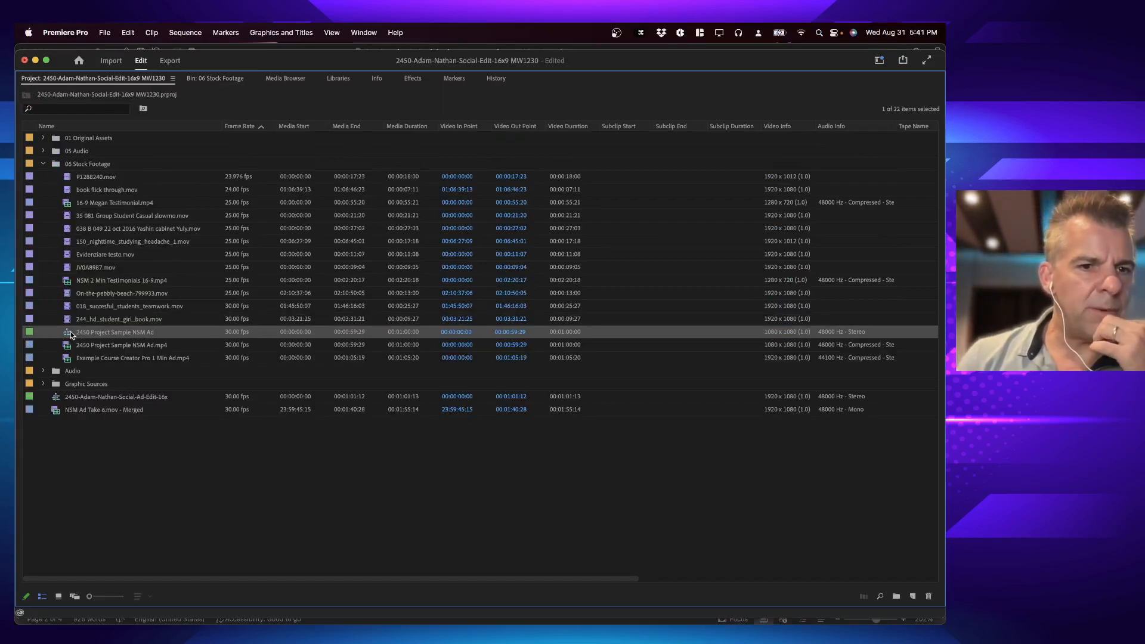
pyautogui.moveTo(70, 334); pyautogui.dragTo(67, 168)
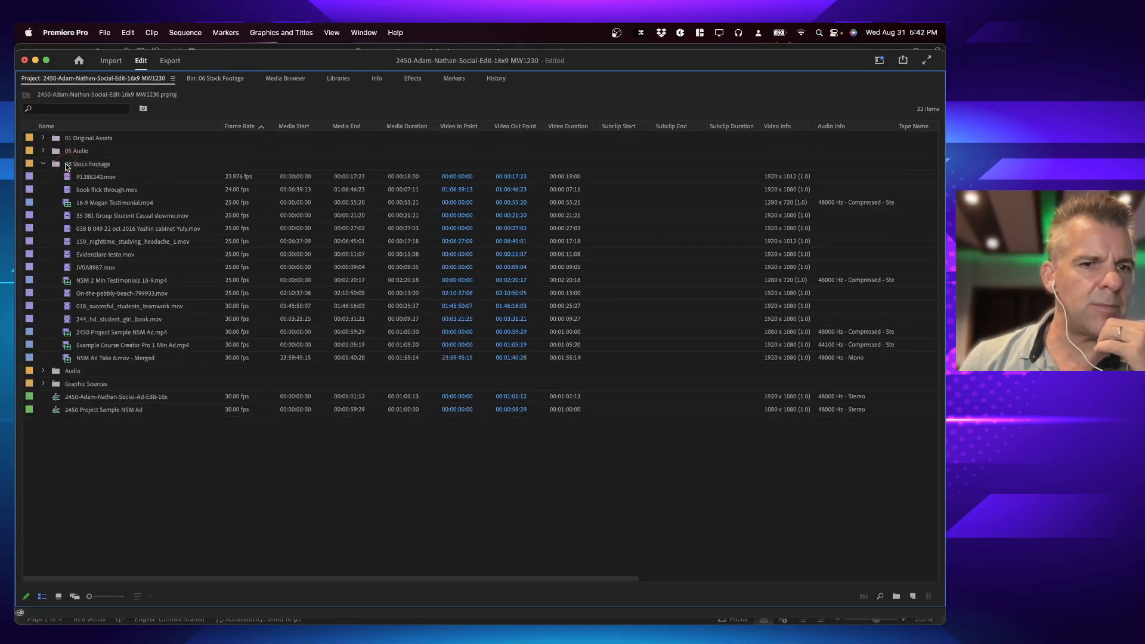
# Step: Open the 2450 Project Sample NSM Ad sequence and alternate between it and the main ad edit to compare the two timelines
pyautogui.click(59, 399)
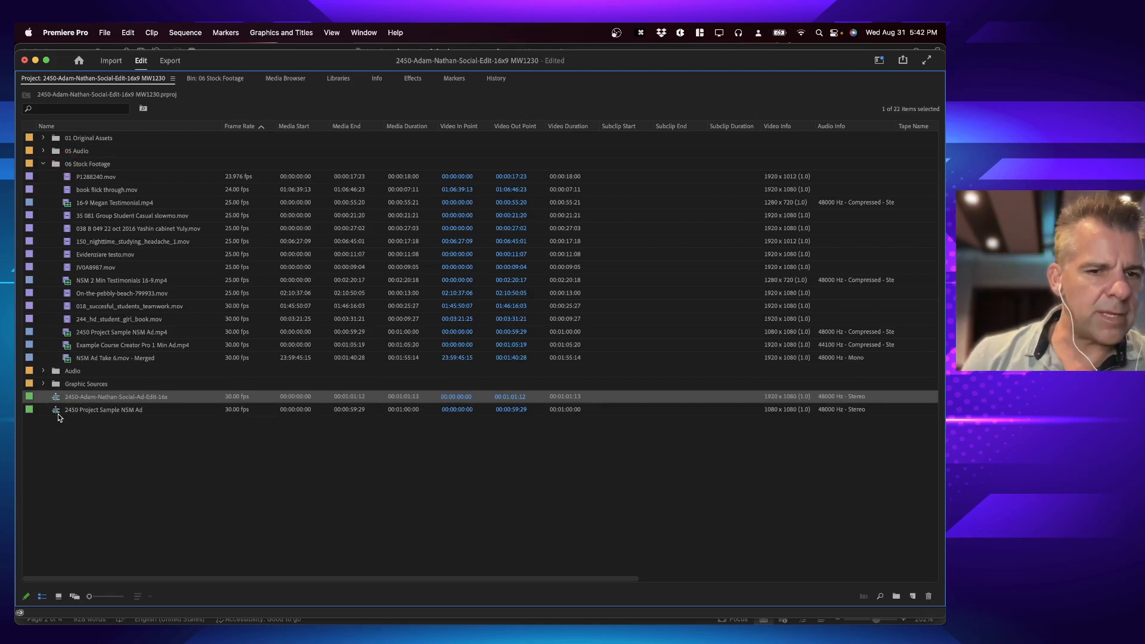
pyautogui.click(59, 412)
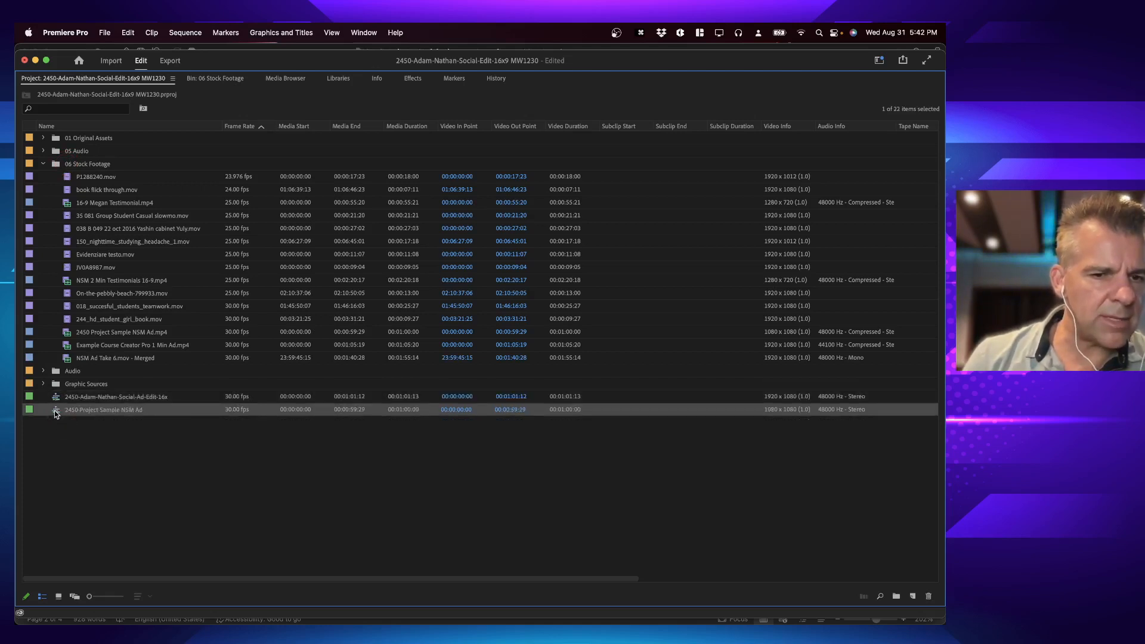
pyautogui.doubleClick(55, 410)
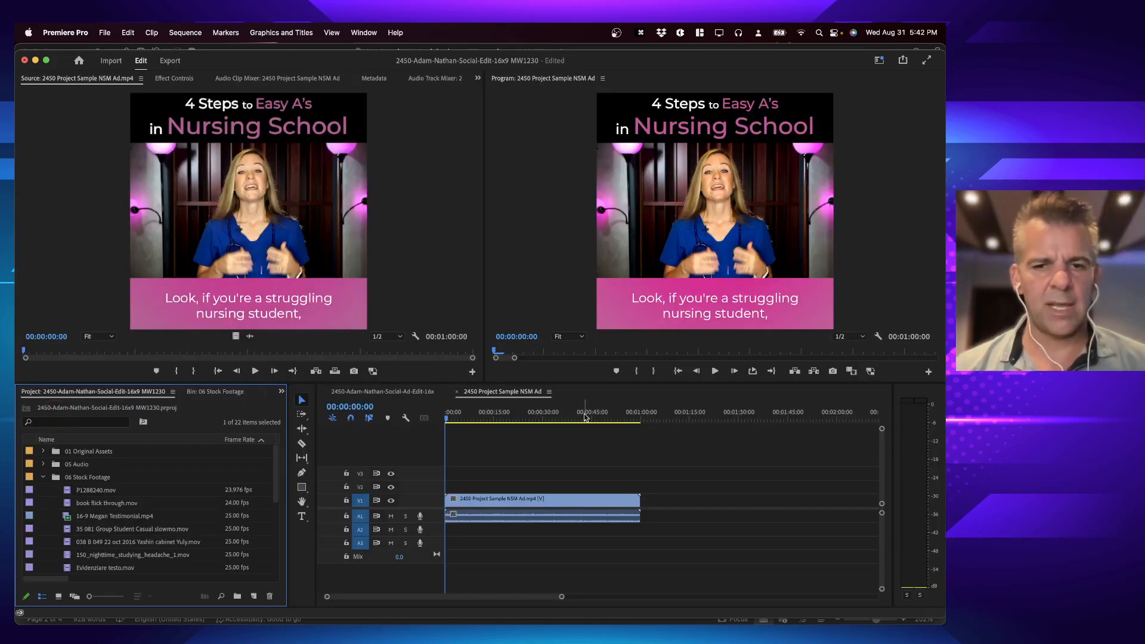
pyautogui.click(364, 394)
pyautogui.click(471, 392)
pyautogui.click(417, 393)
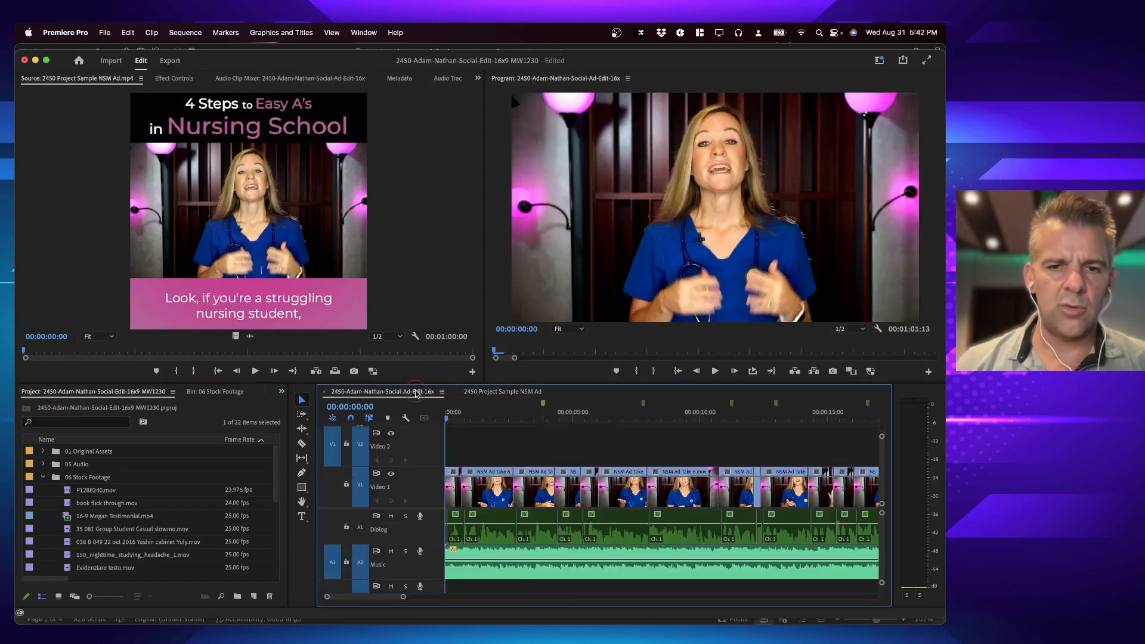
pyautogui.click(485, 397)
pyautogui.click(391, 396)
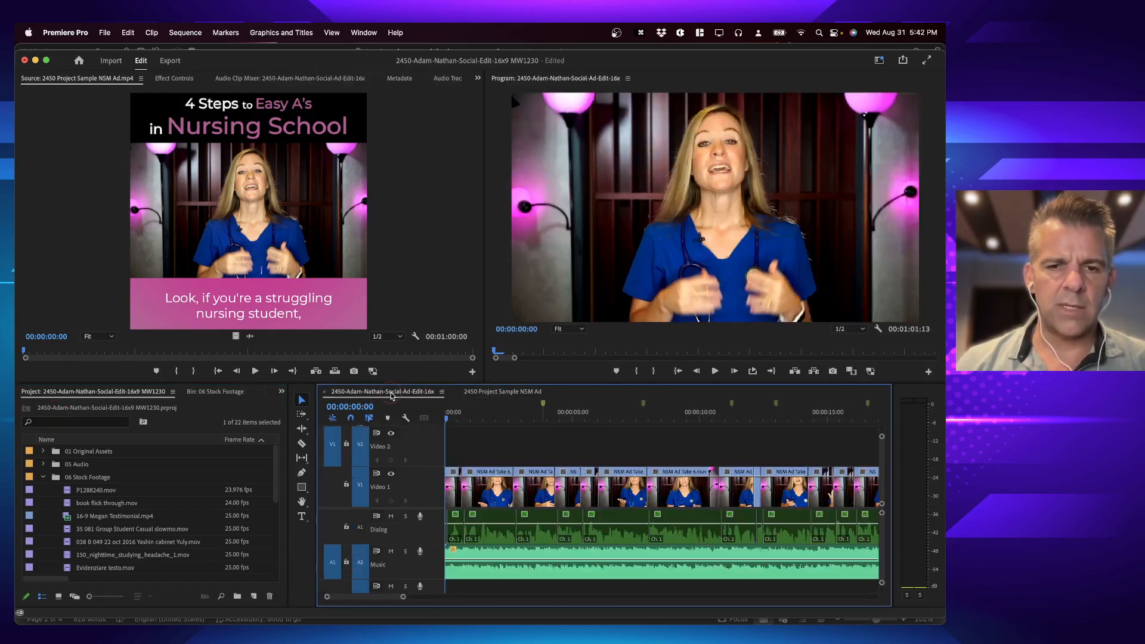
pyautogui.click(492, 396)
pyautogui.click(408, 393)
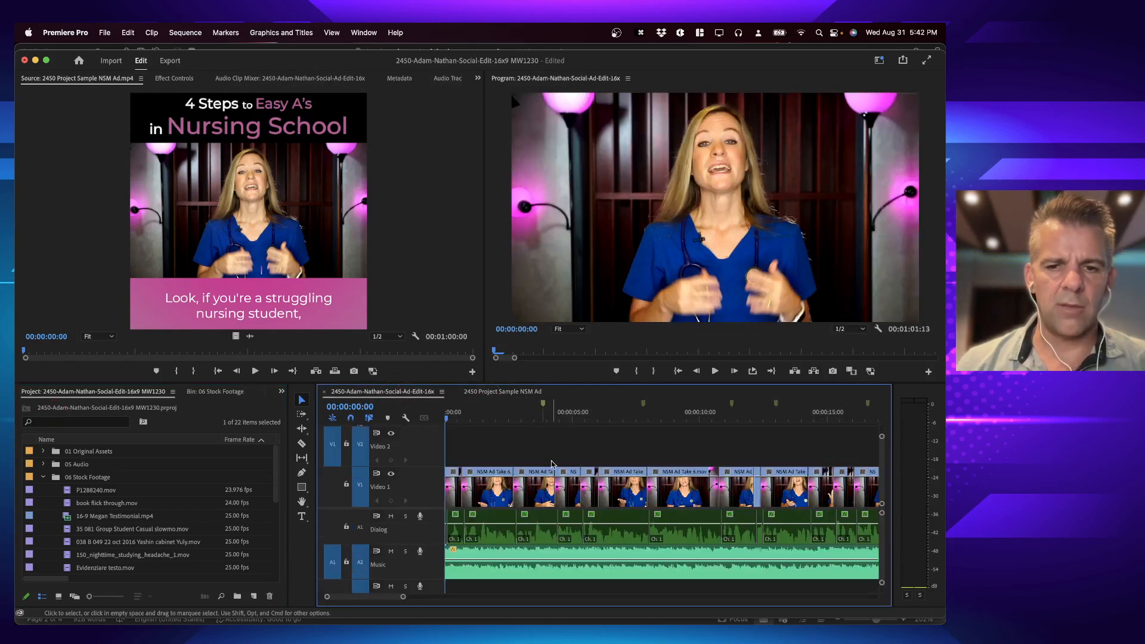
pyautogui.click(511, 393)
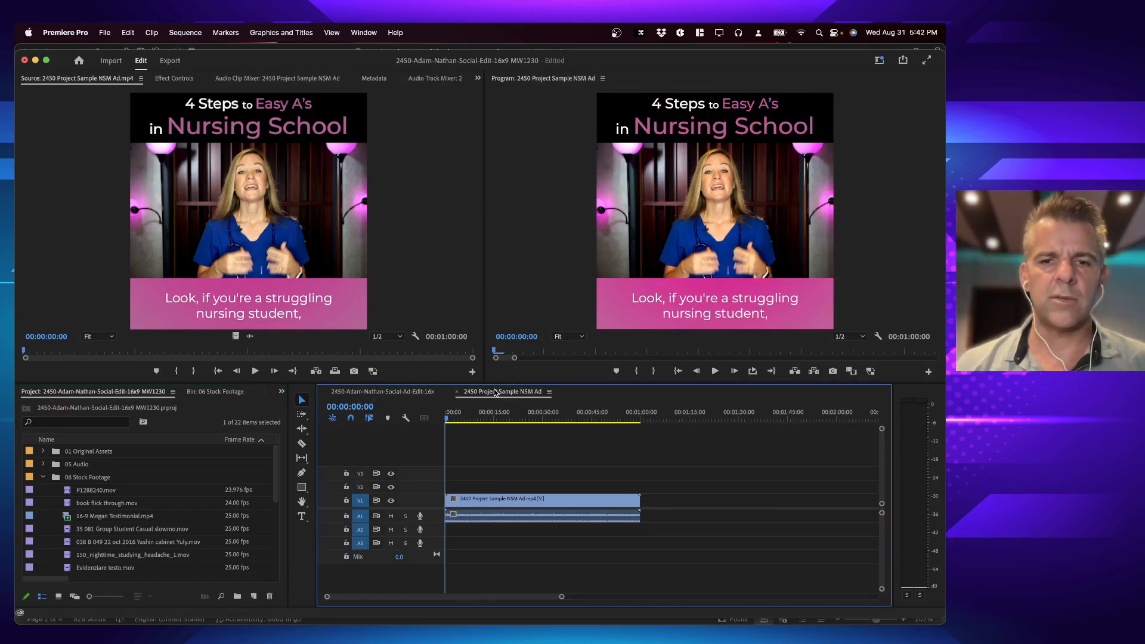
# Step: Dock the sample ad sequence beneath the main edit's timeline, fit its full length, and place the main edit's playhead at about 00:00:06:24
pyautogui.moveTo(495, 395); pyautogui.dragTo(509, 489)
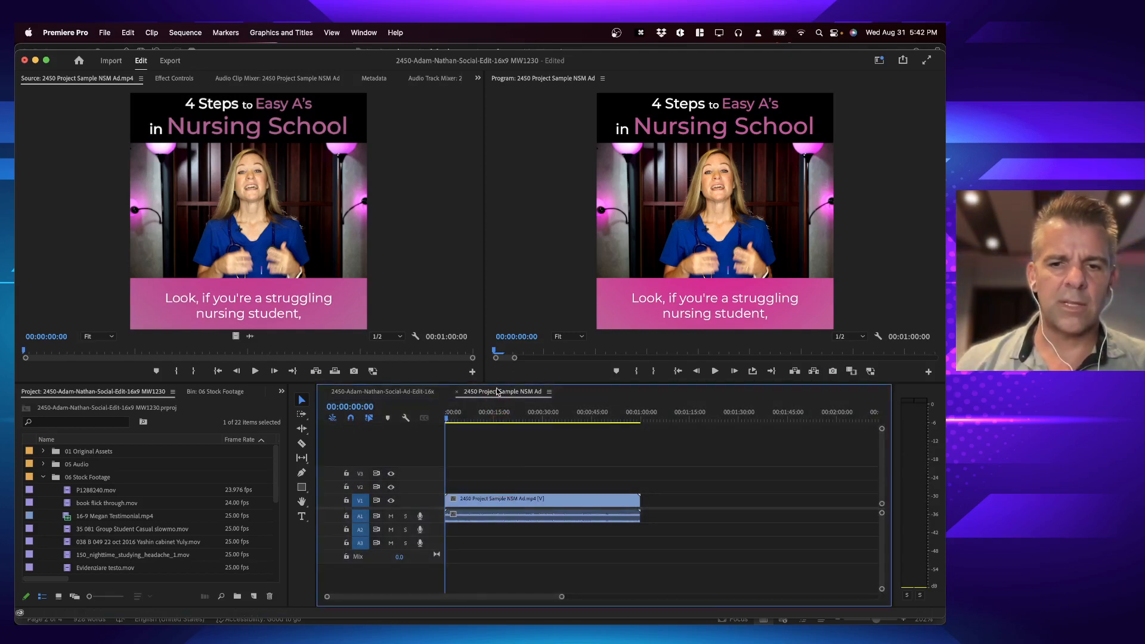
pyautogui.moveTo(516, 393); pyautogui.dragTo(498, 533)
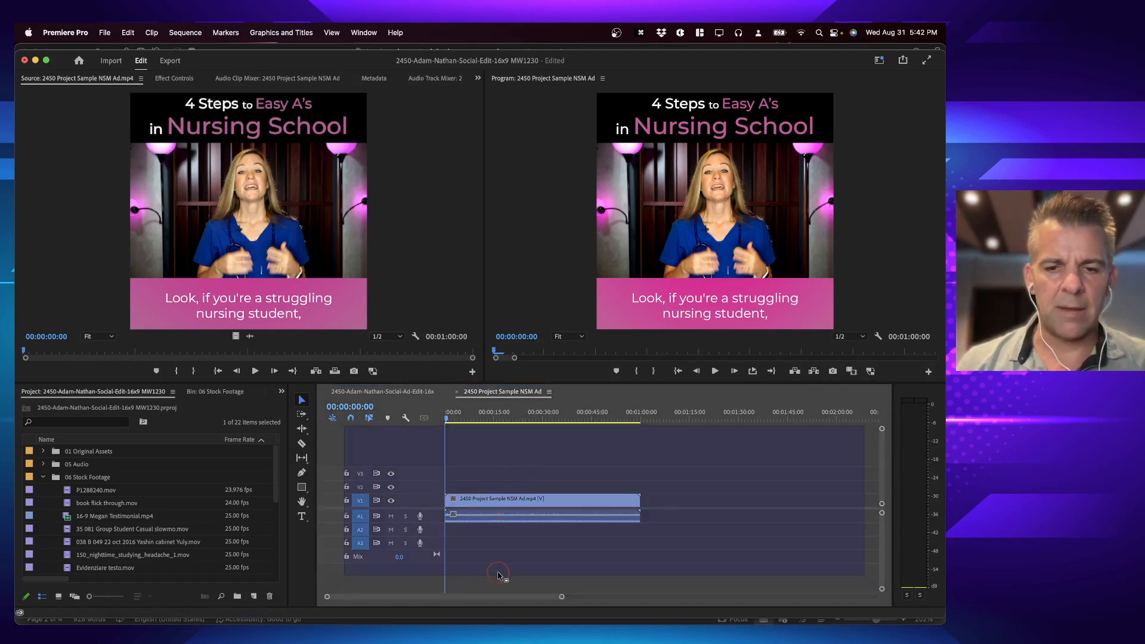
pyautogui.moveTo(498, 573); pyautogui.dragTo(428, 592)
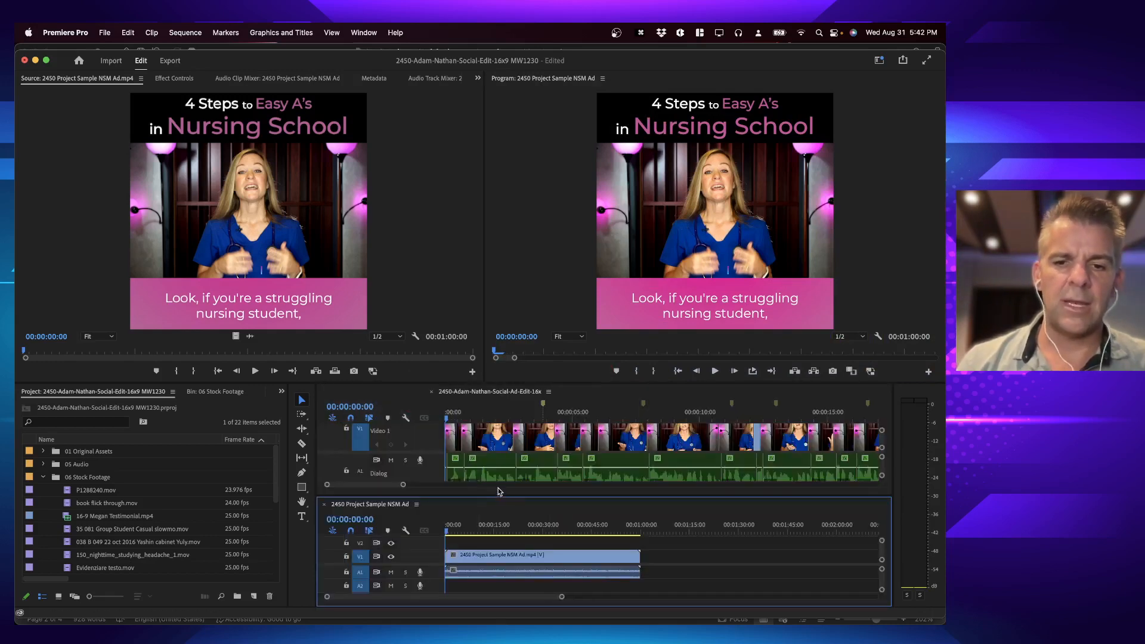
pyautogui.press('\\')
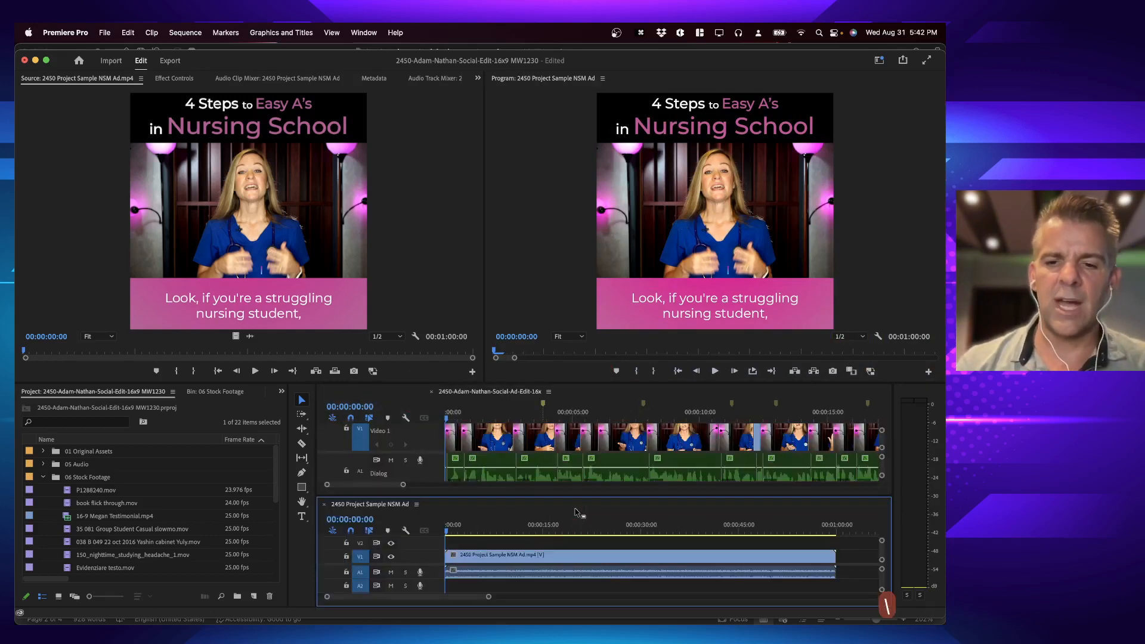
pyautogui.click(618, 413)
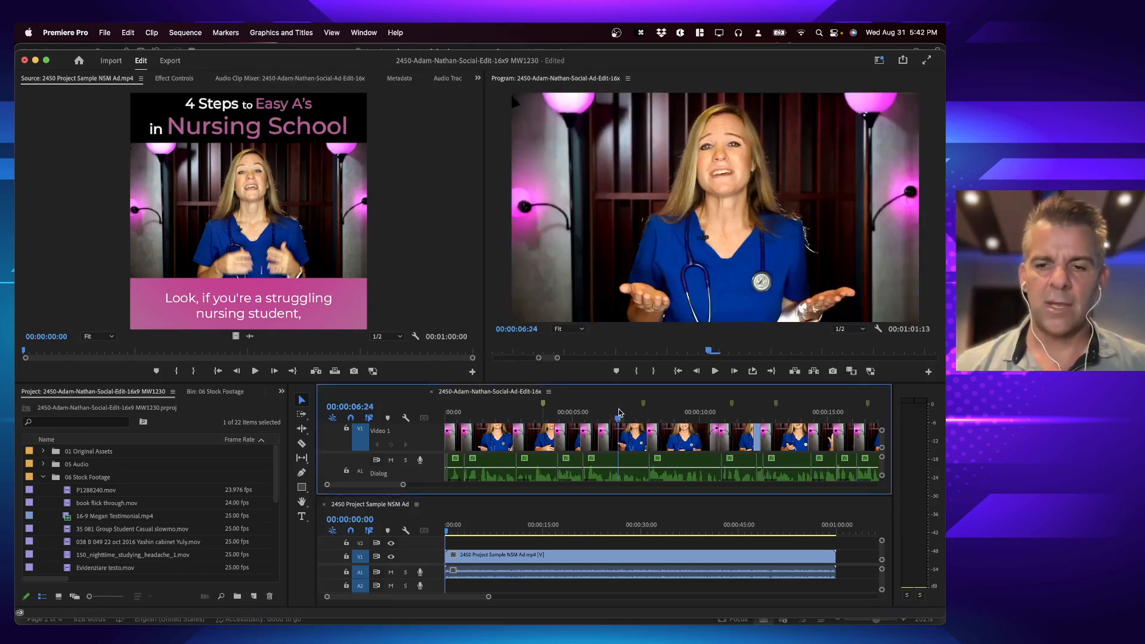
# Step: Fit the main edit's full length in view with minimized tracks, and return both sequences' playheads to 00:00:00:00
pyautogui.press('\\')
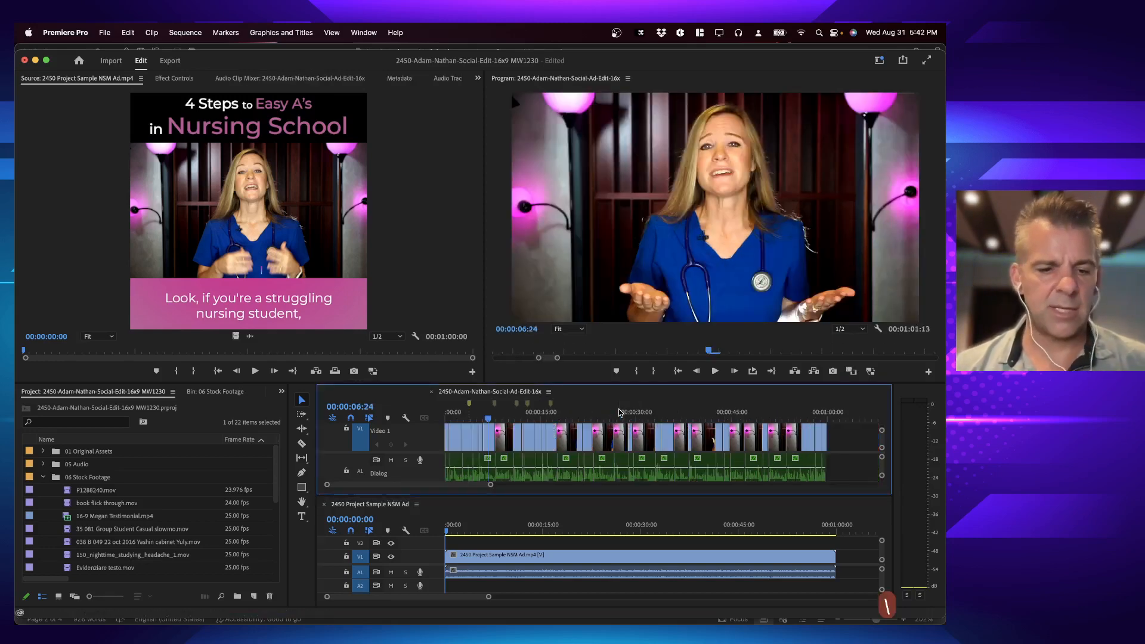
pyautogui.hotkey('shift', '-')
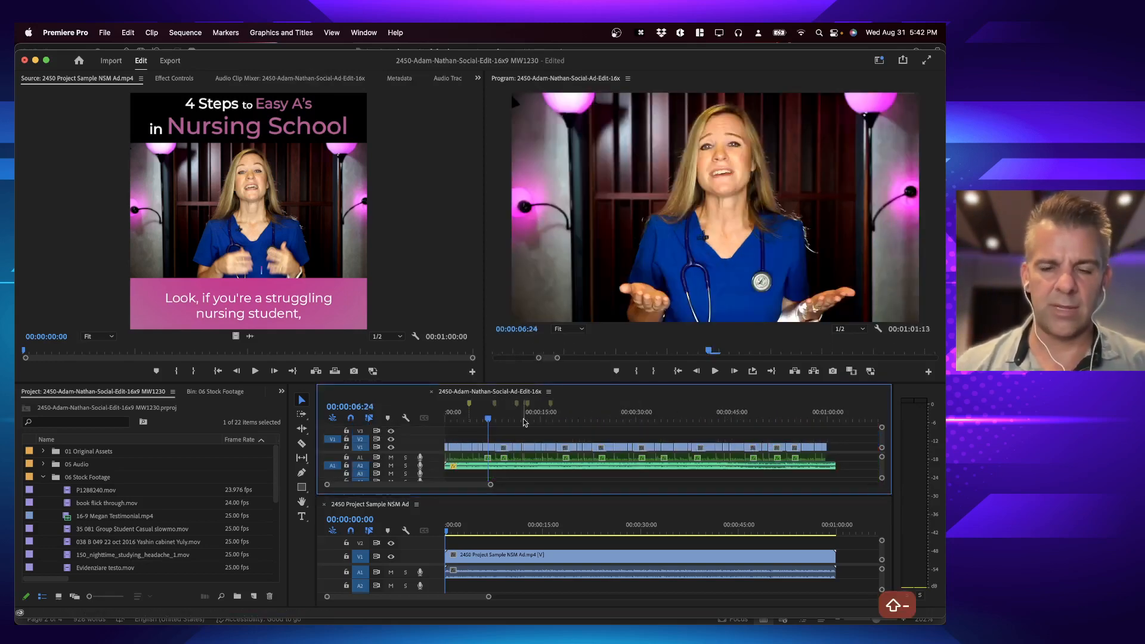
pyautogui.click(471, 518)
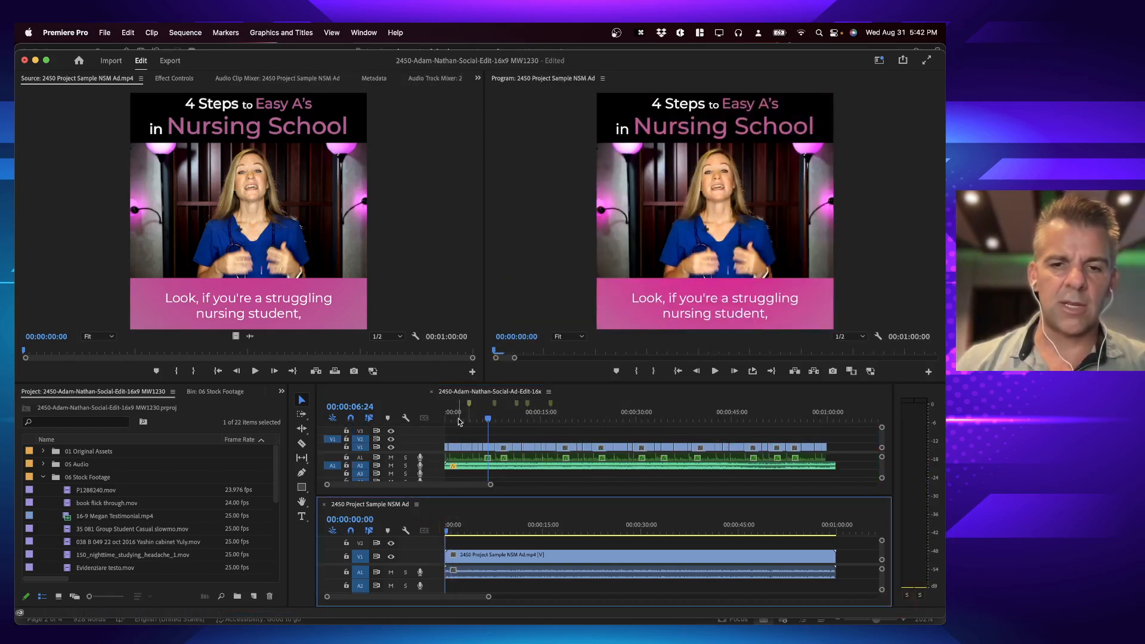
pyautogui.moveTo(460, 420); pyautogui.dragTo(413, 420)
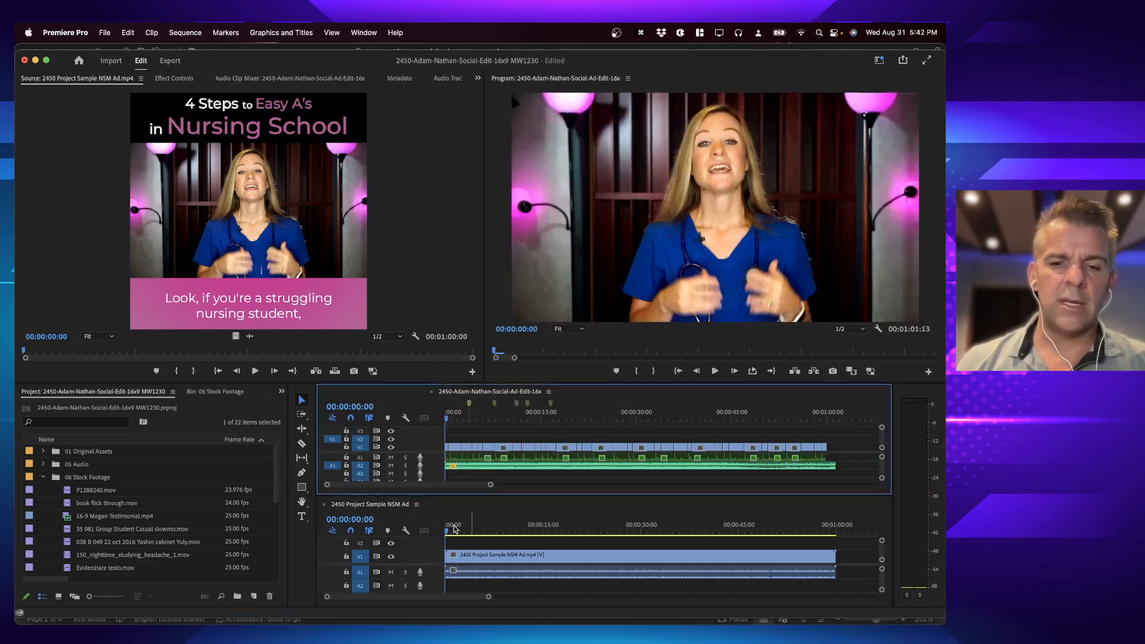
pyautogui.click(427, 529)
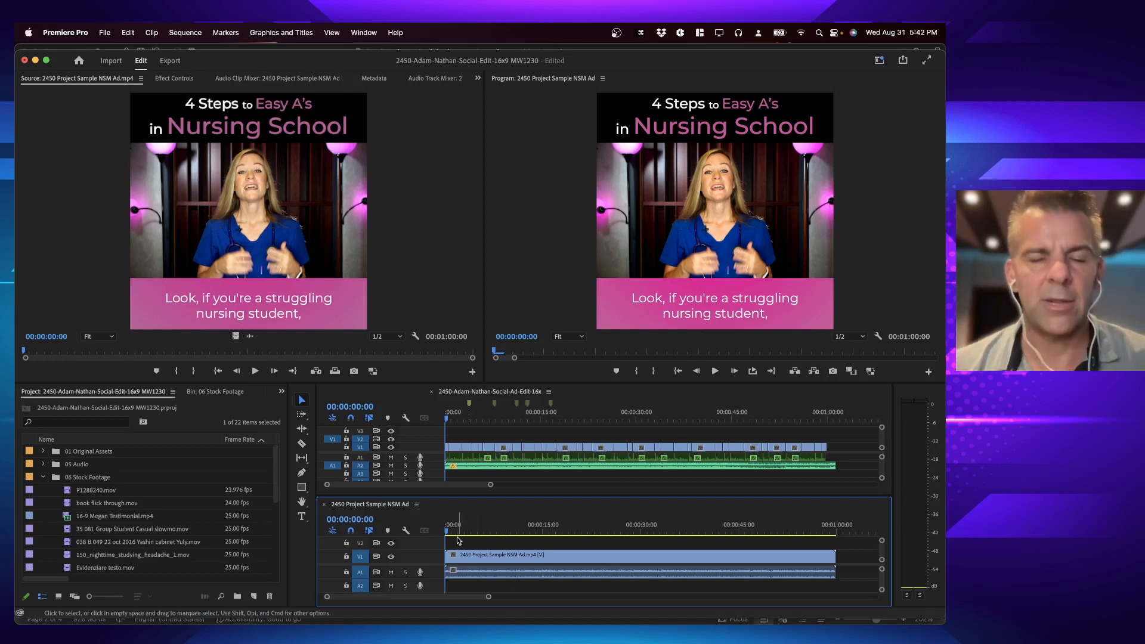
# Step: Play the sample ad's opening up to about 00:00:07:06 to examine its text overlays and first stock footage cutaway
pyautogui.press('space')
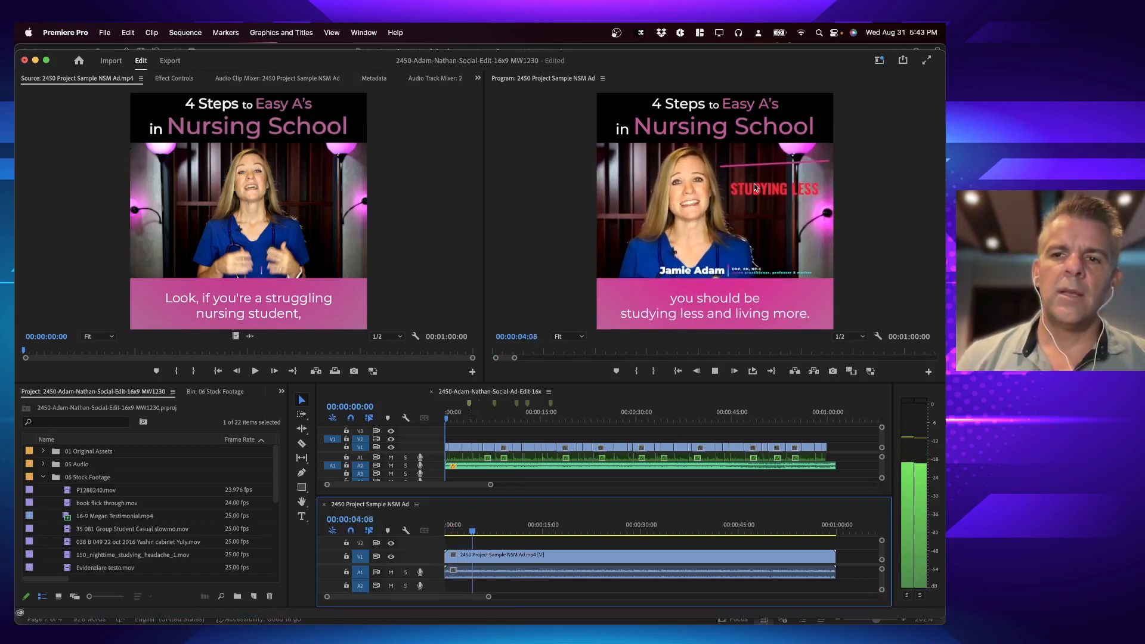
pyautogui.press('space')
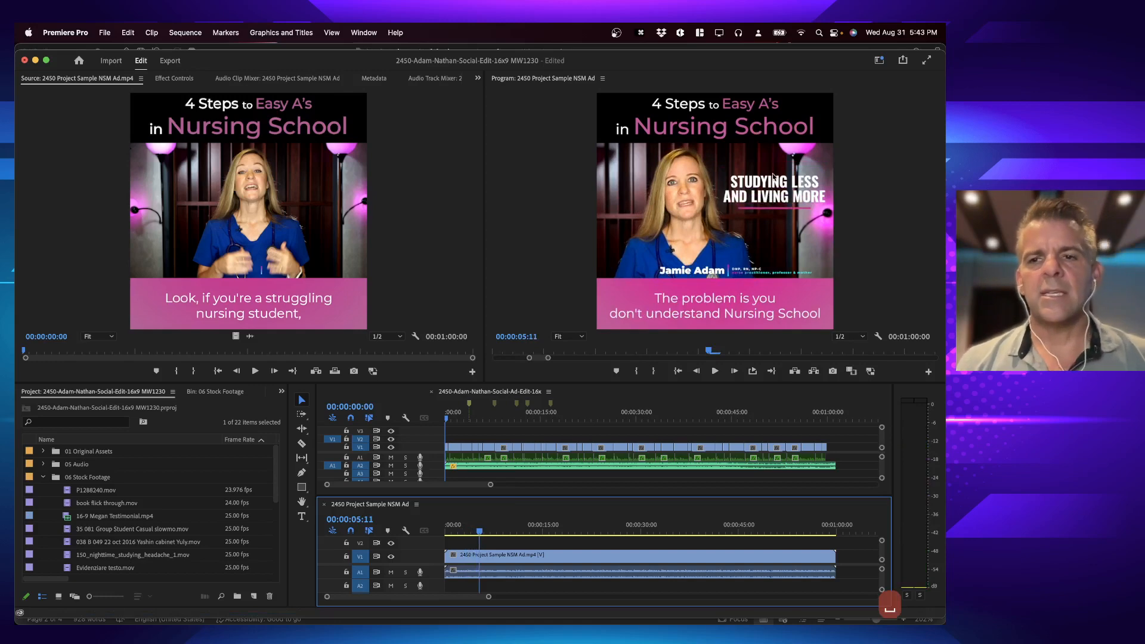
pyautogui.press('=')
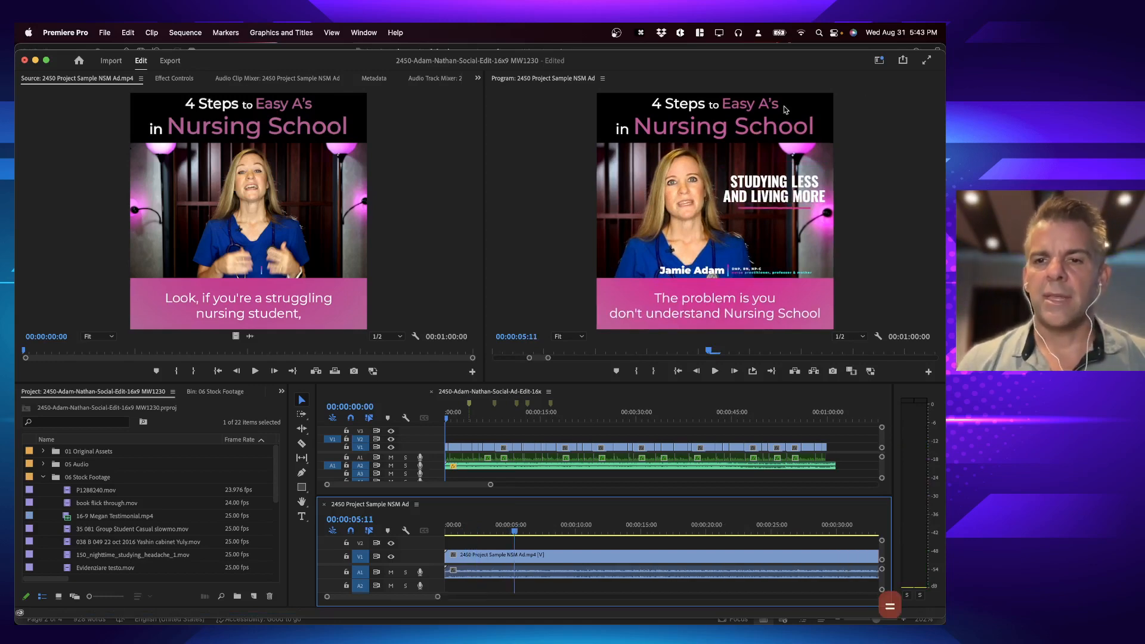
pyautogui.click(453, 419)
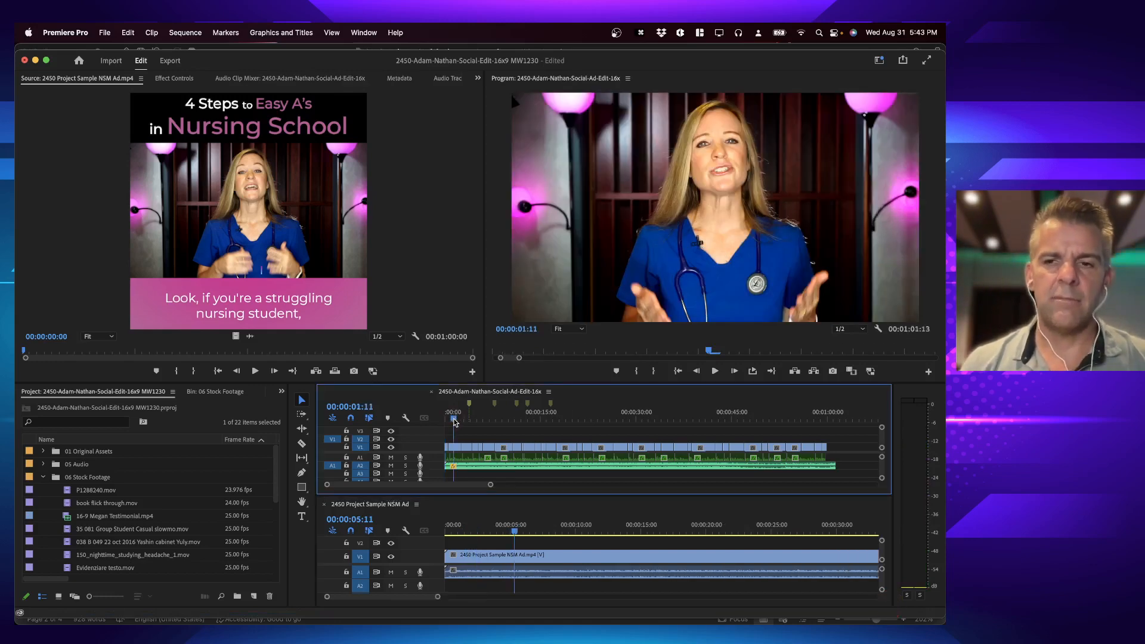
pyautogui.click(514, 528)
pyautogui.press('space')
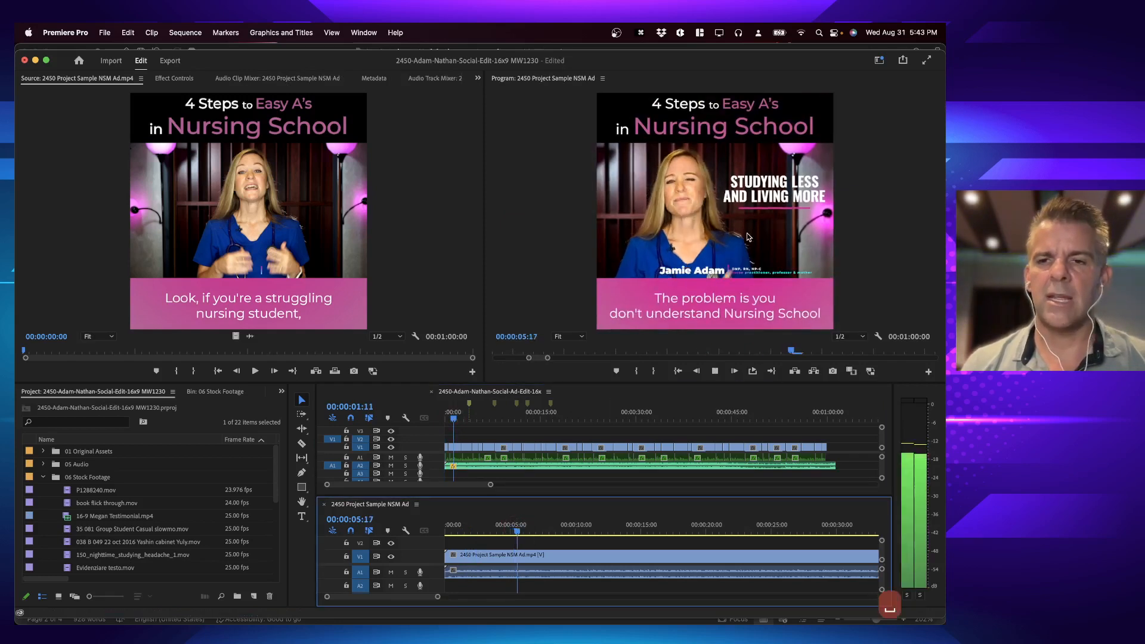
pyautogui.press('space')
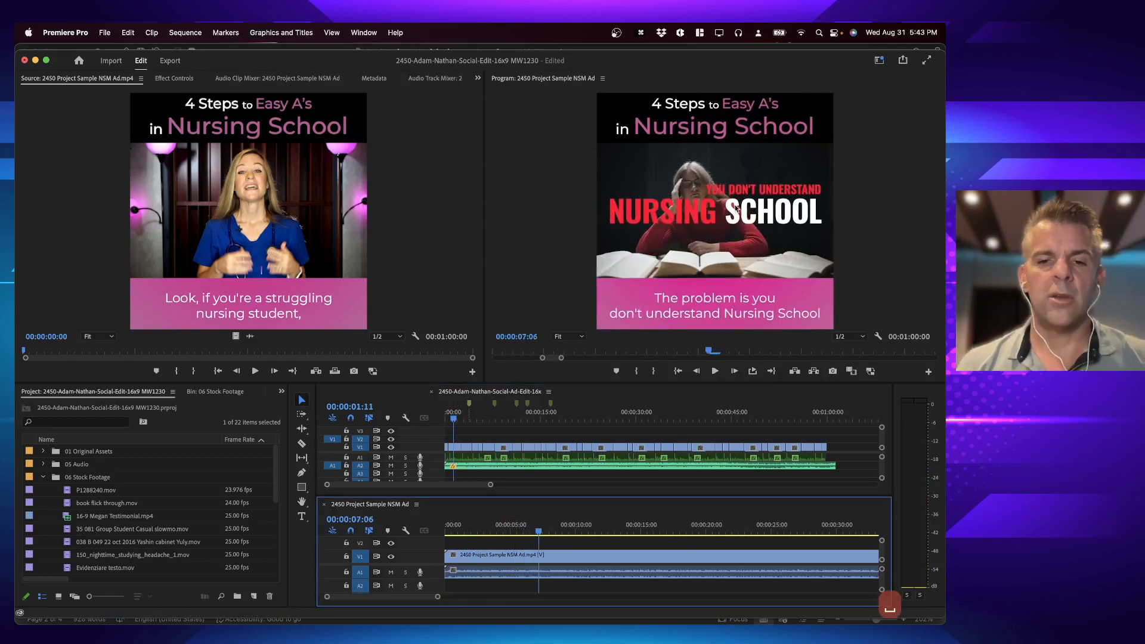
# Step: Enlarge the main edit's timeline and play its opening to about 00:00:06:11 to locate the line matching the sample's first cutaway
pyautogui.click(461, 418)
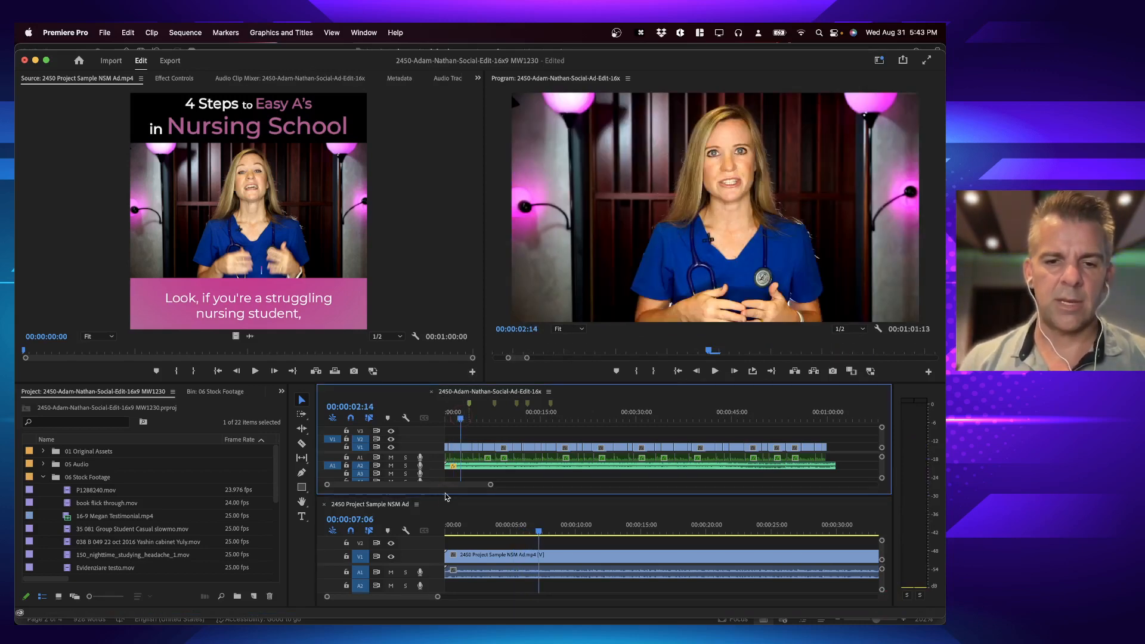
pyautogui.moveTo(446, 495); pyautogui.dragTo(446, 524)
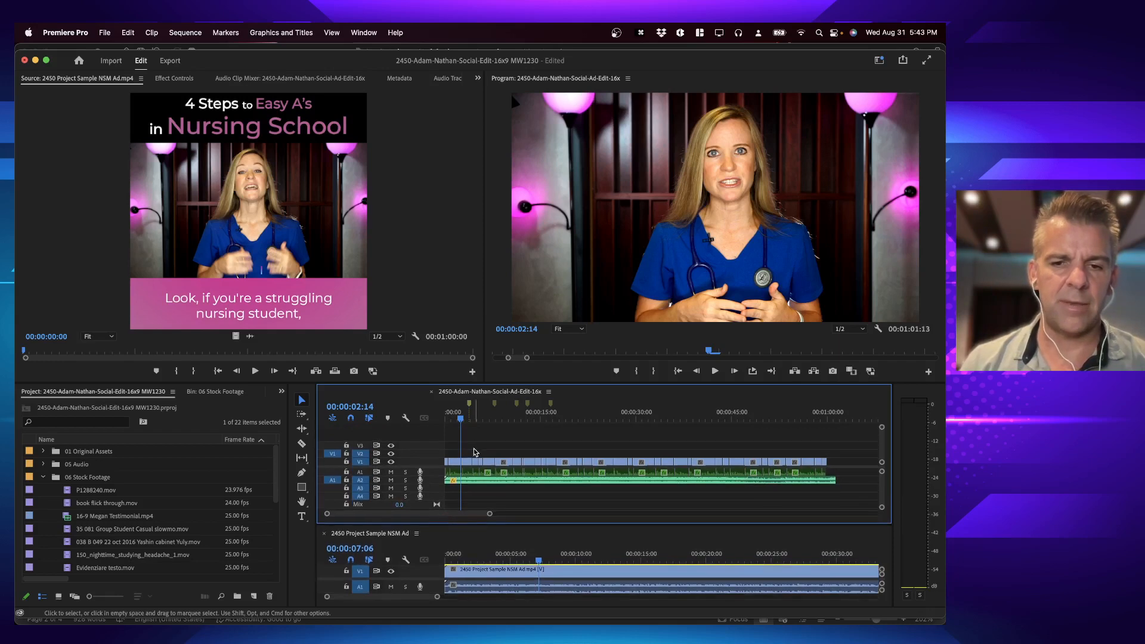
pyautogui.press('=')
pyautogui.press('=')
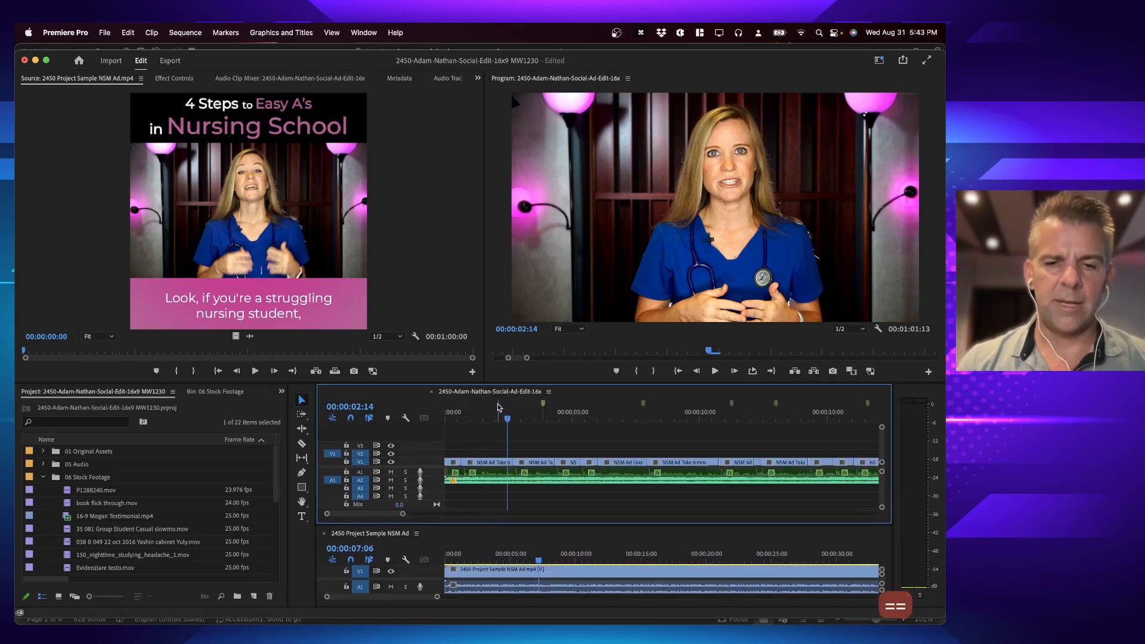
pyautogui.click(477, 418)
pyautogui.press('space')
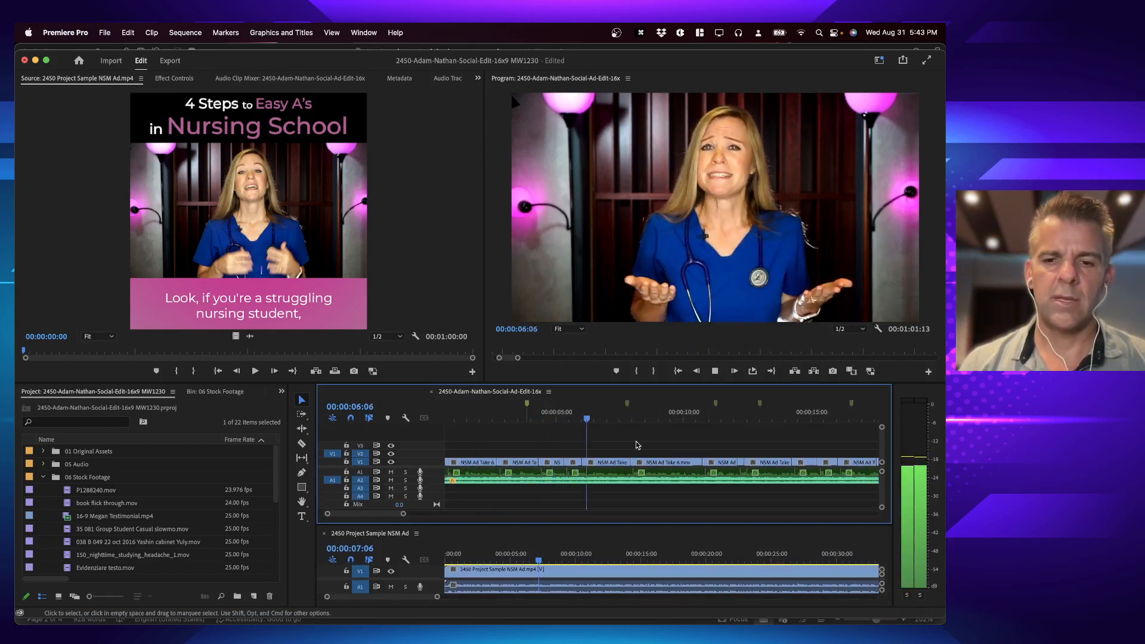
pyautogui.click(592, 416)
pyautogui.press('space')
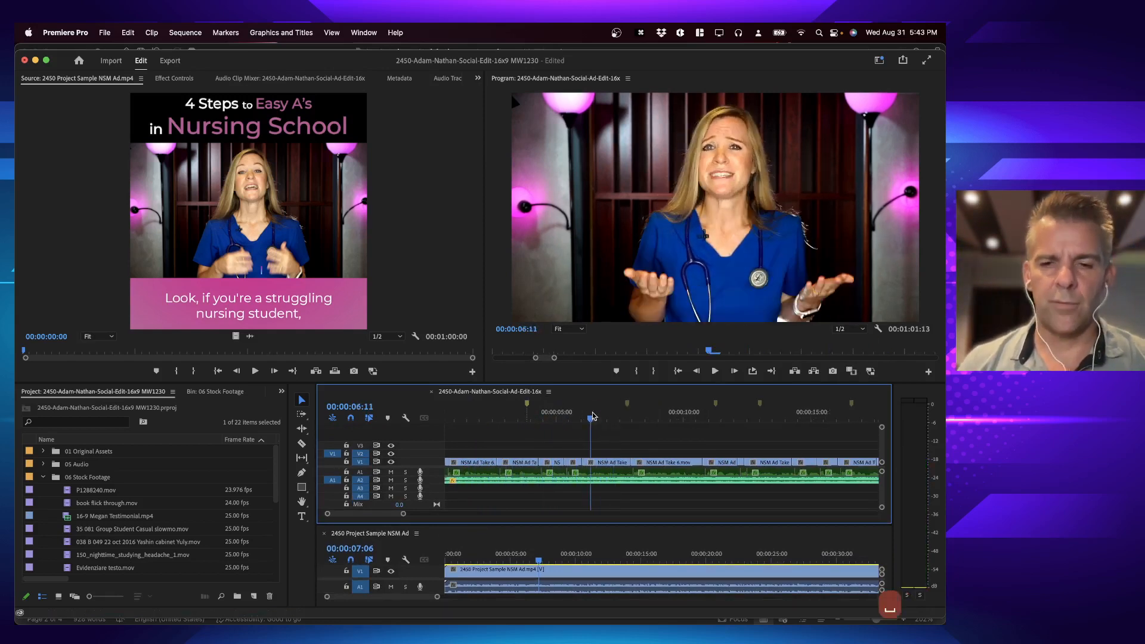
pyautogui.hotkey('shift', '=')
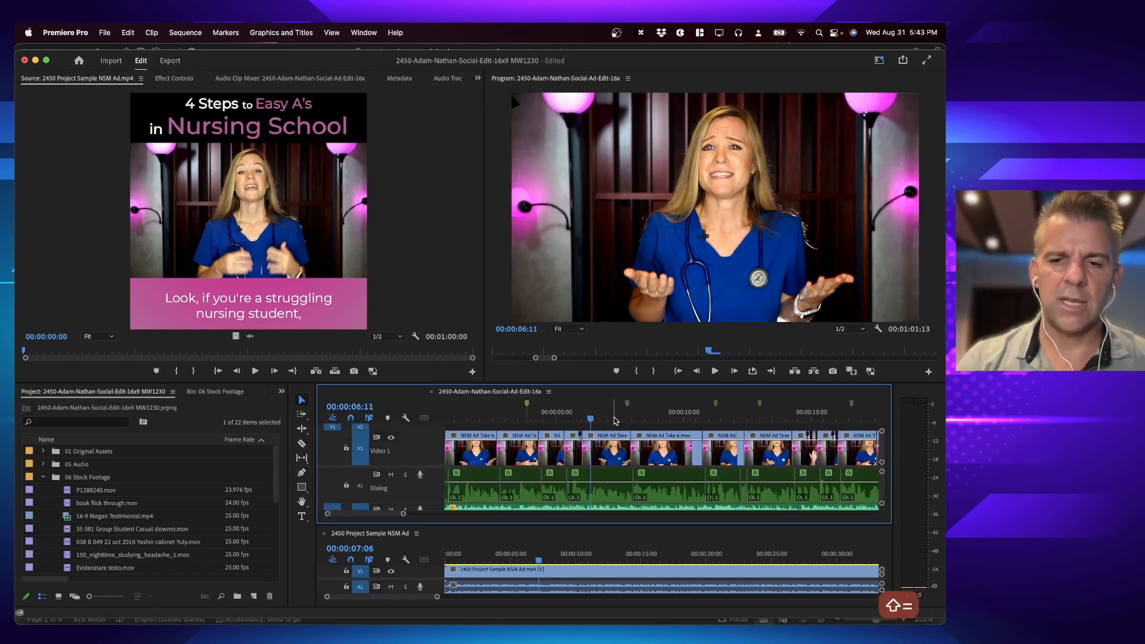
pyautogui.hotkey('shift', '-')
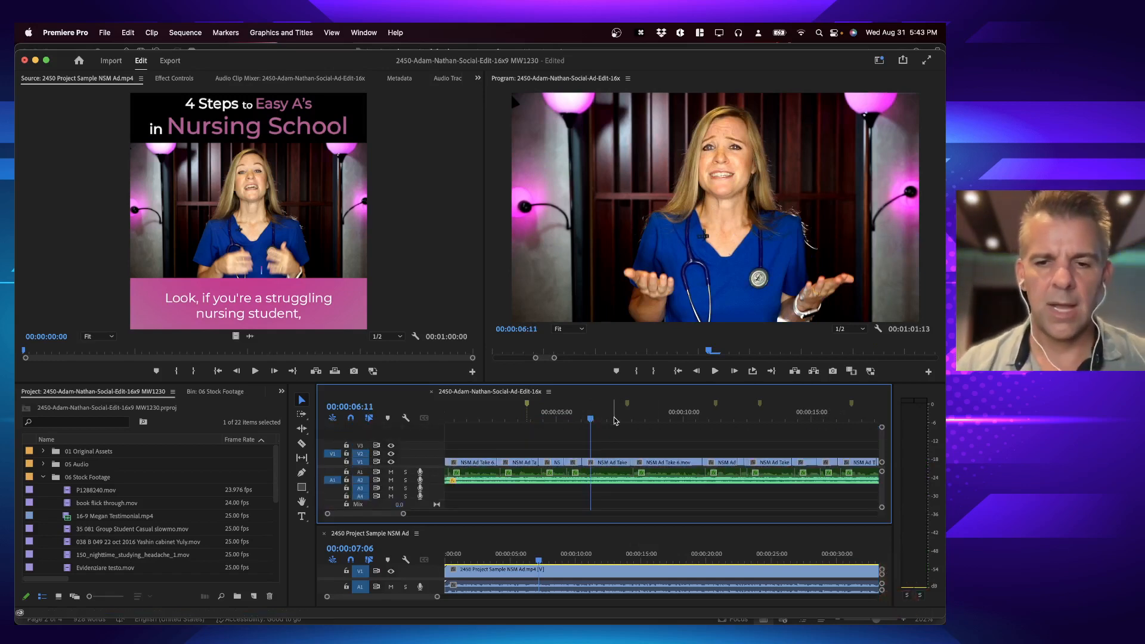
# Step: Close the 2450 Project Sample NSM Ad sequence and expand the main edit's track heights
pyautogui.click(323, 536)
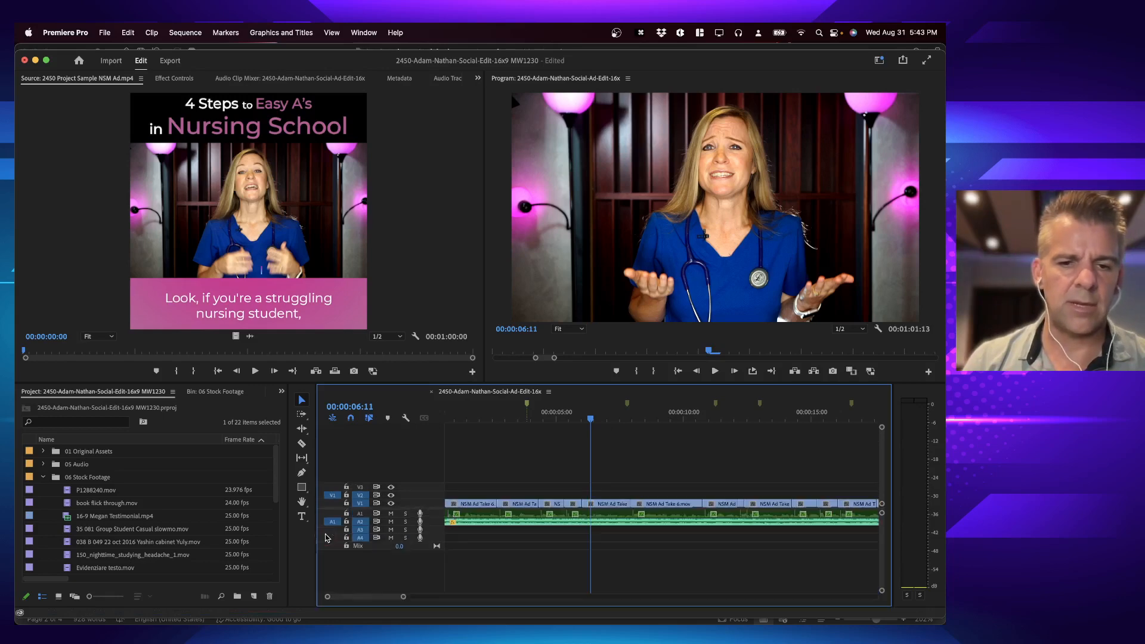
pyautogui.press('=')
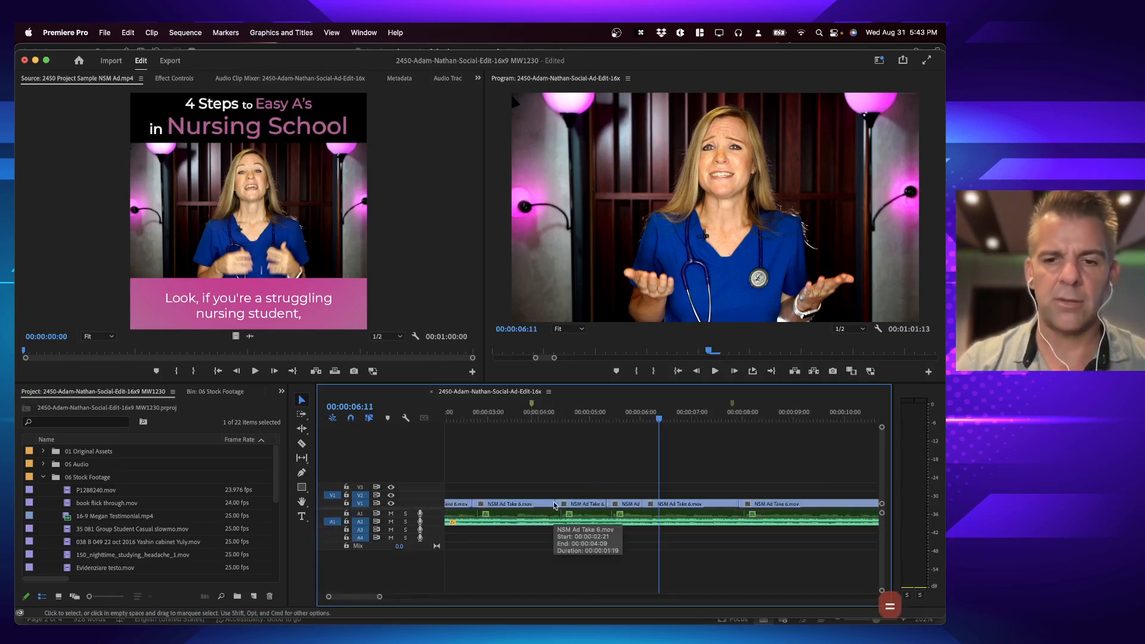
pyautogui.press('-')
pyautogui.hotkey('shift', '=')
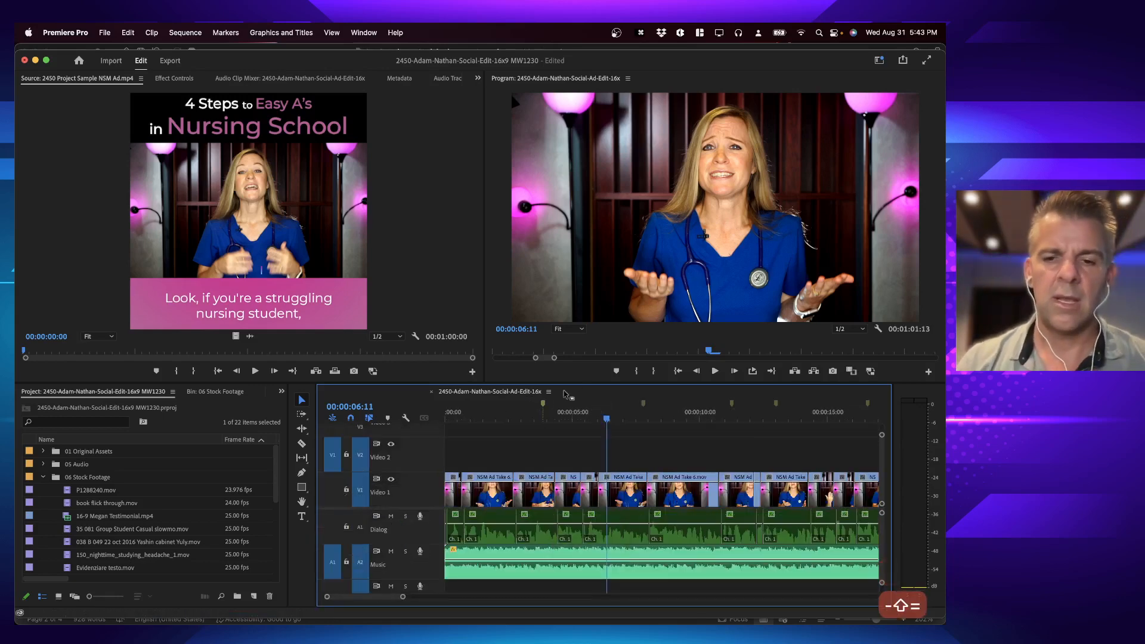
# Step: Replay the main edit between about 3 and 8 seconds to examine where the first cutaway should cover the speaker
pyautogui.click(595, 420)
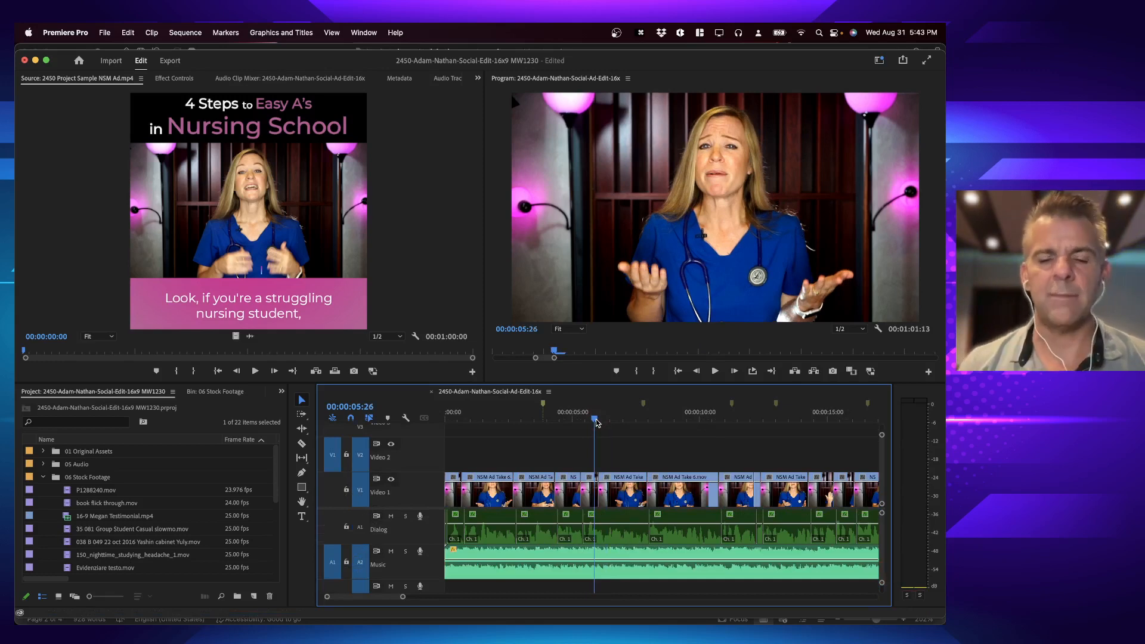
pyautogui.click(577, 418)
pyautogui.press('space')
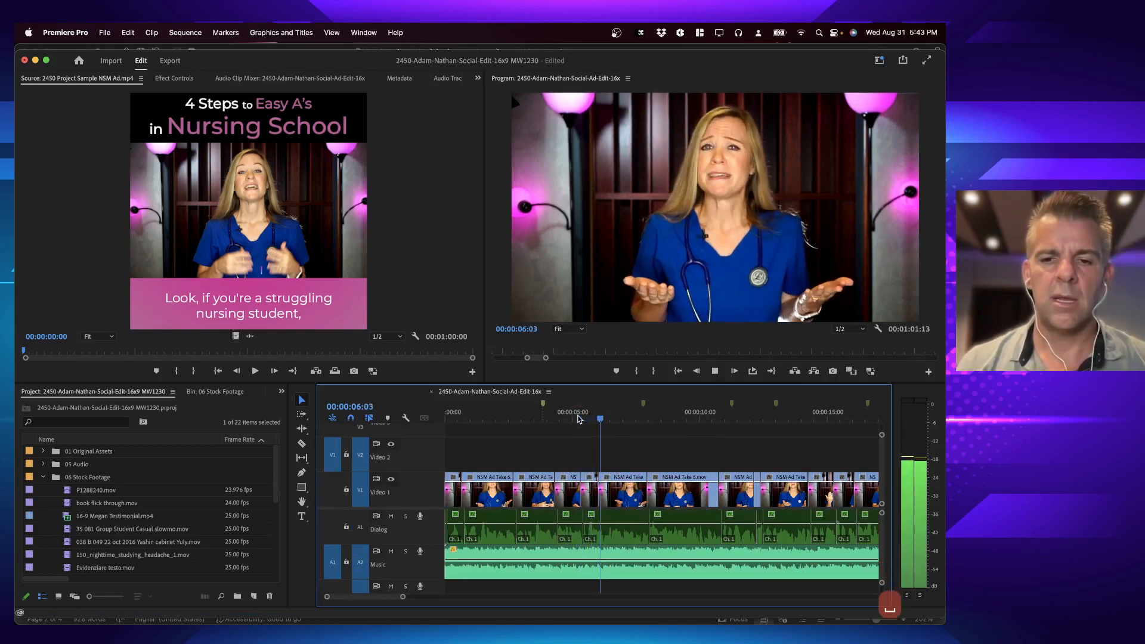
pyautogui.press('space')
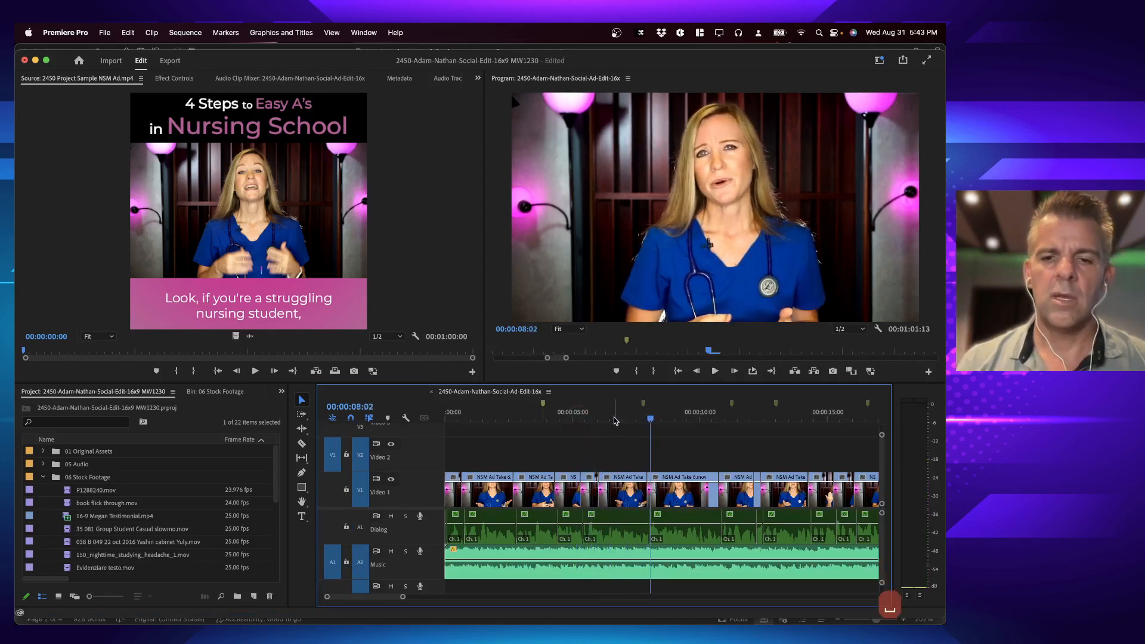
pyautogui.click(608, 419)
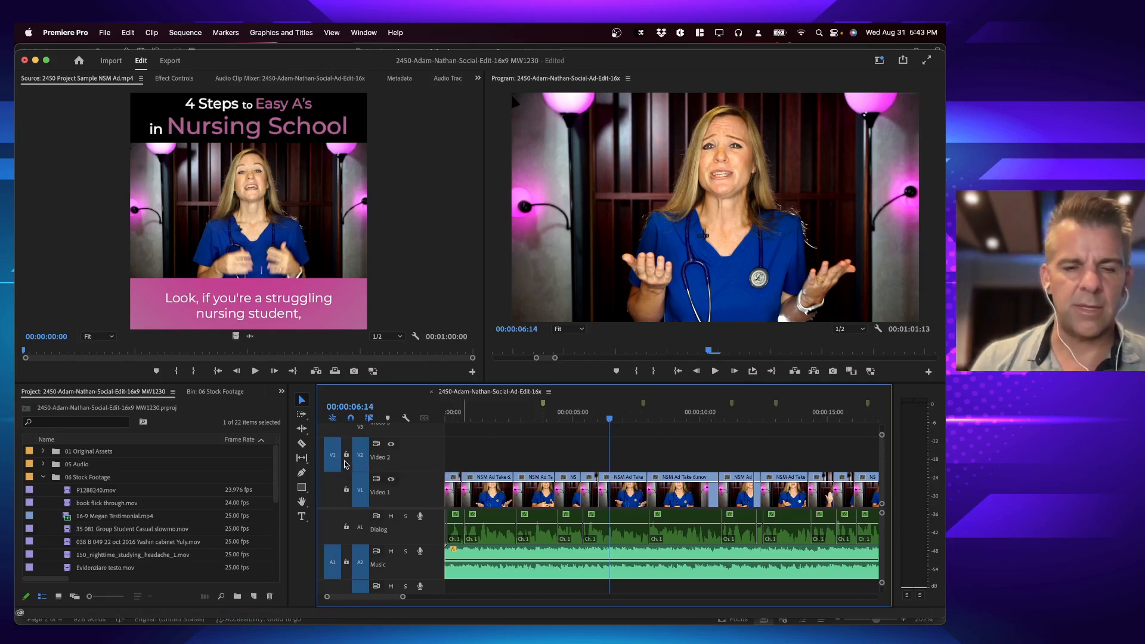
pyautogui.click(587, 419)
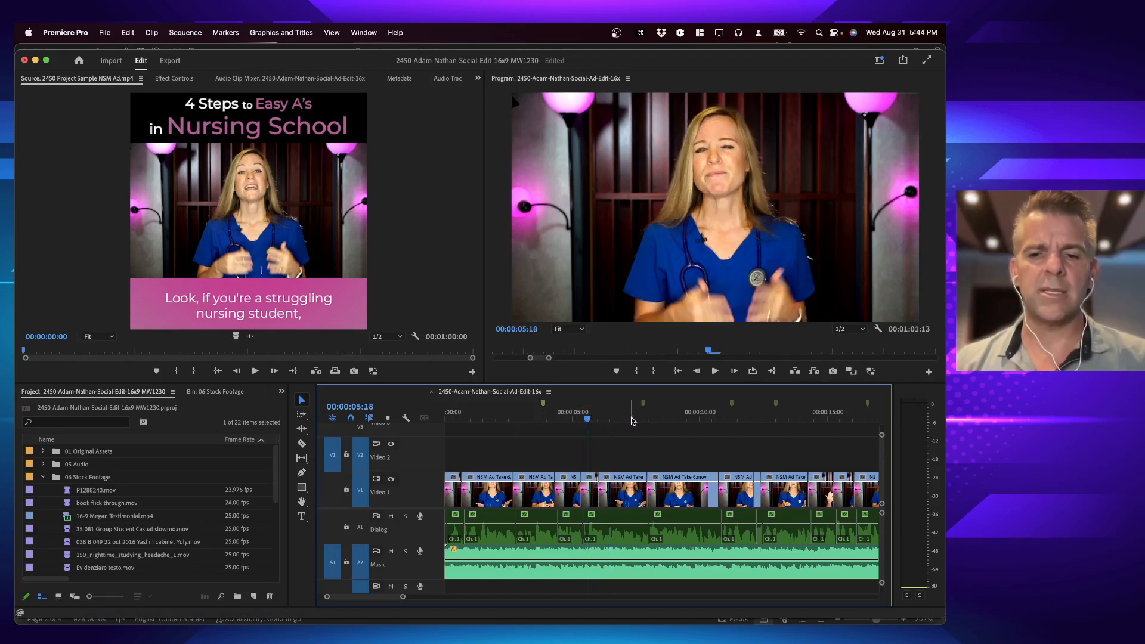
pyautogui.click(561, 418)
pyautogui.click(535, 418)
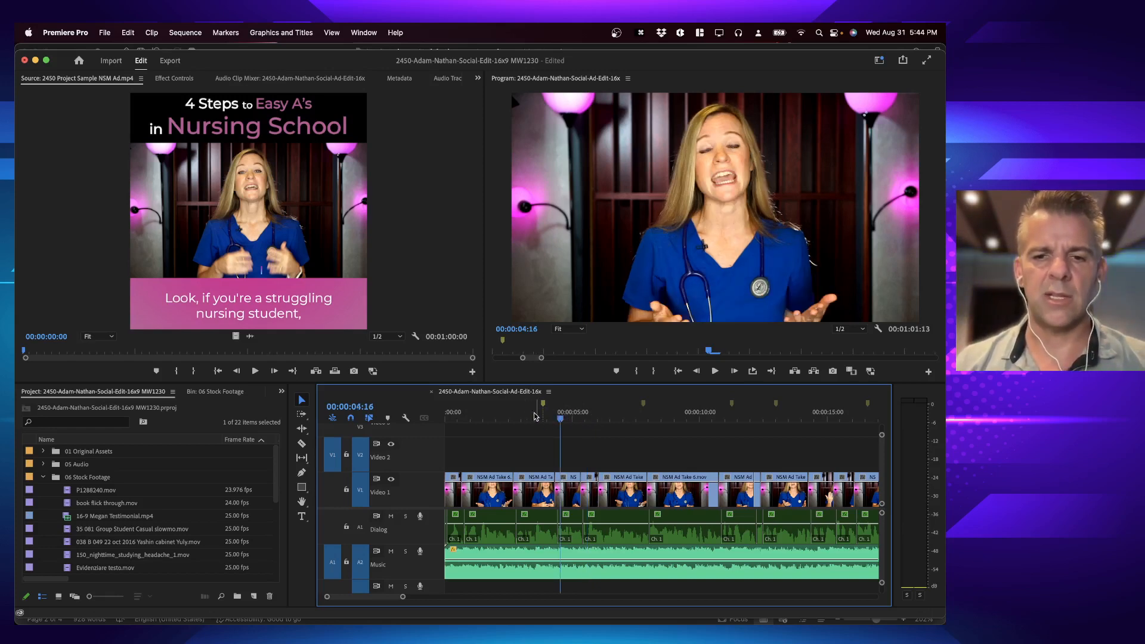
pyautogui.press('space')
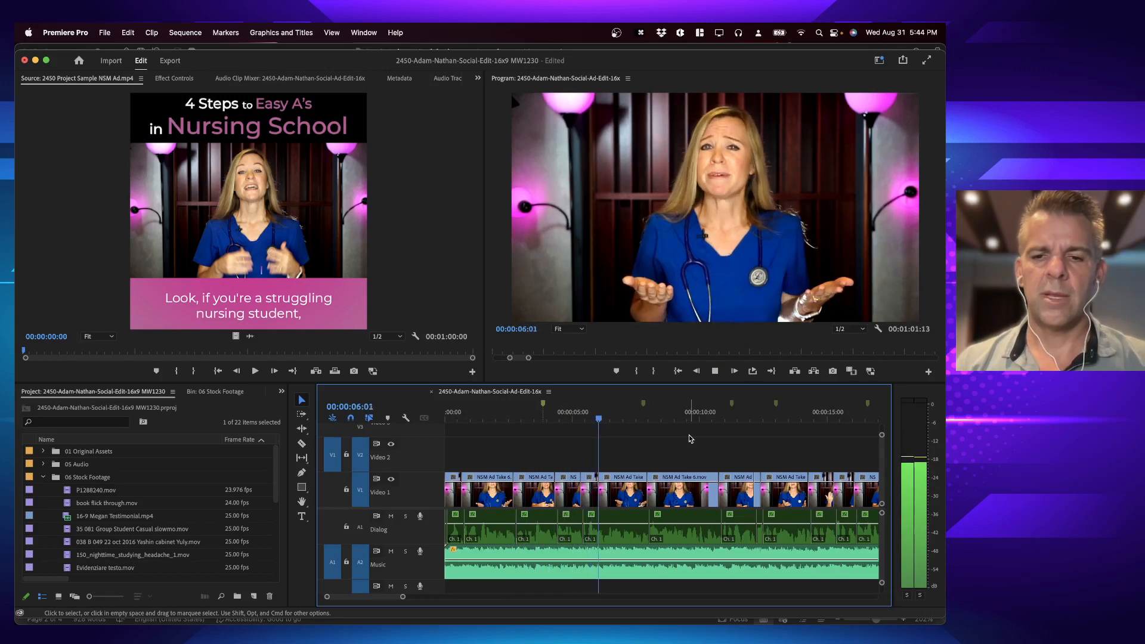
pyautogui.press('space')
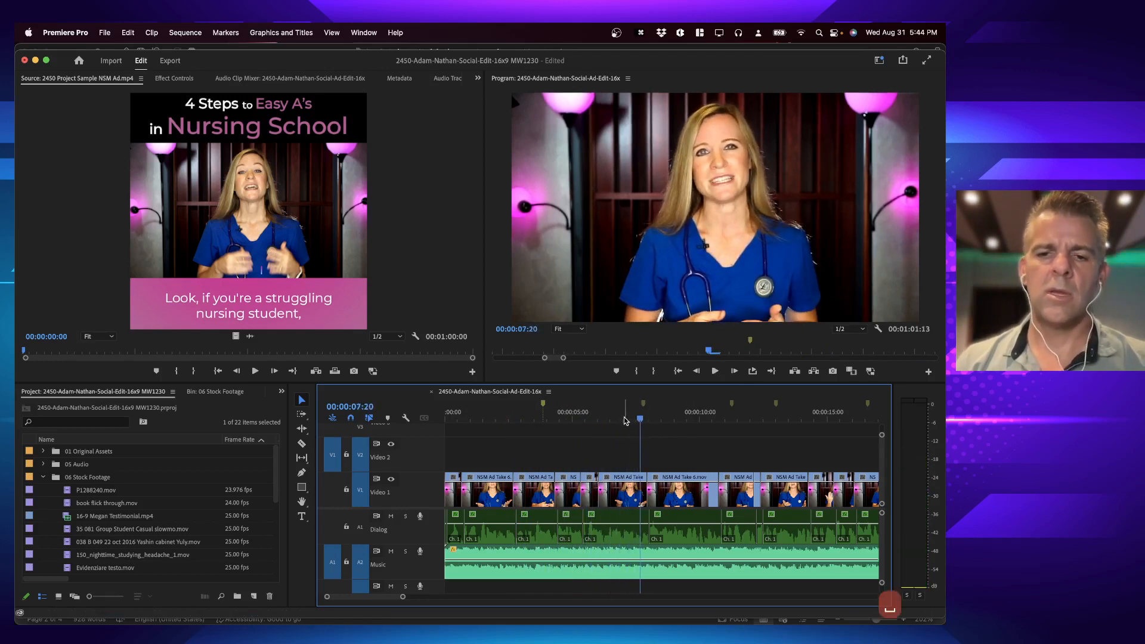
# Step: Mark the Video 1 clip at about 00:00:06:29 as an in-to-out range, and clear the in and out points
pyautogui.click(623, 419)
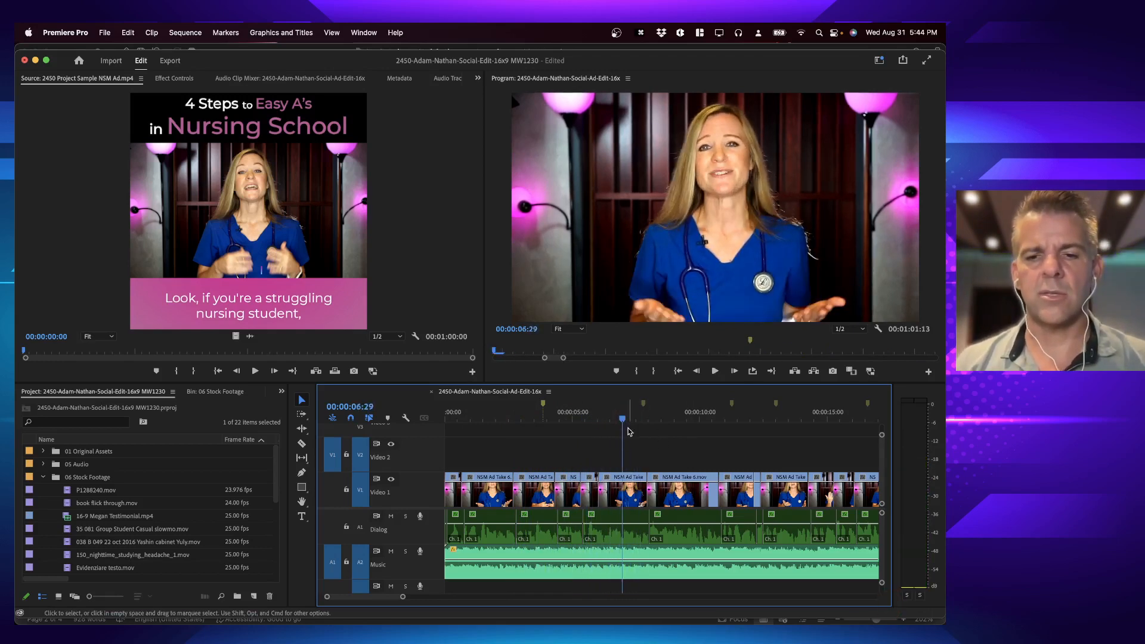
pyautogui.press('x')
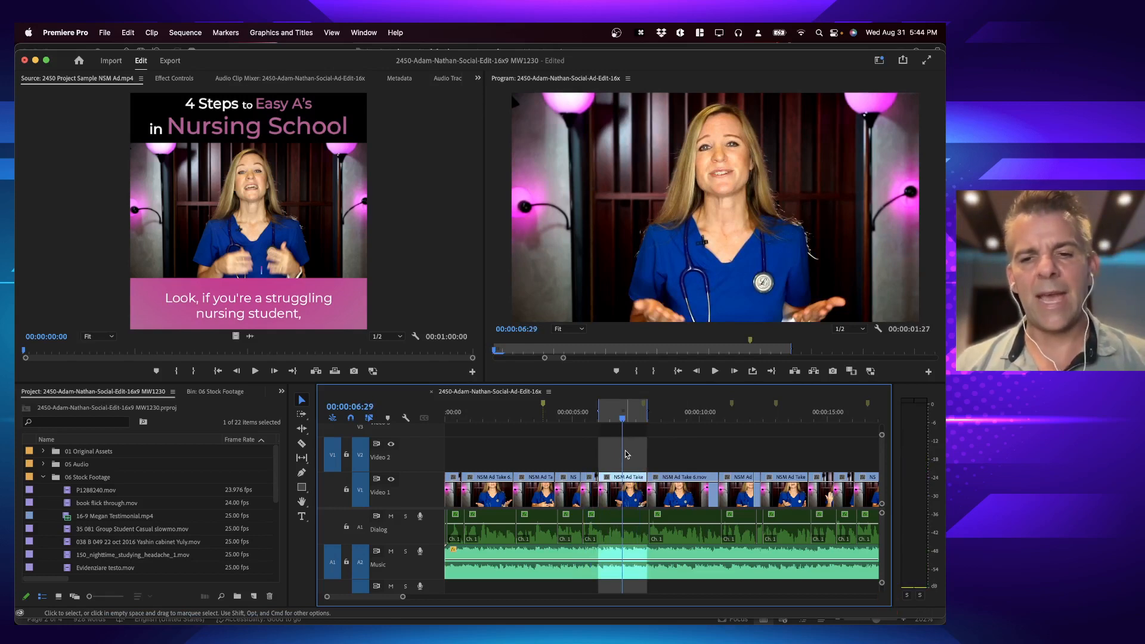
pyautogui.press('x')
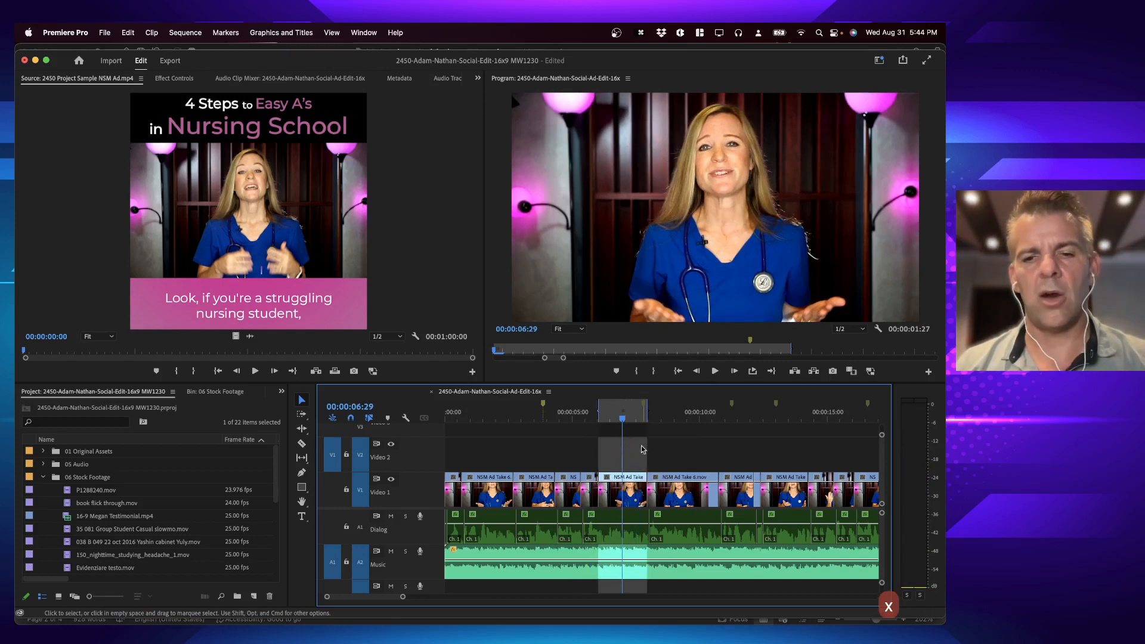
pyautogui.hotkey('alt', 'x')
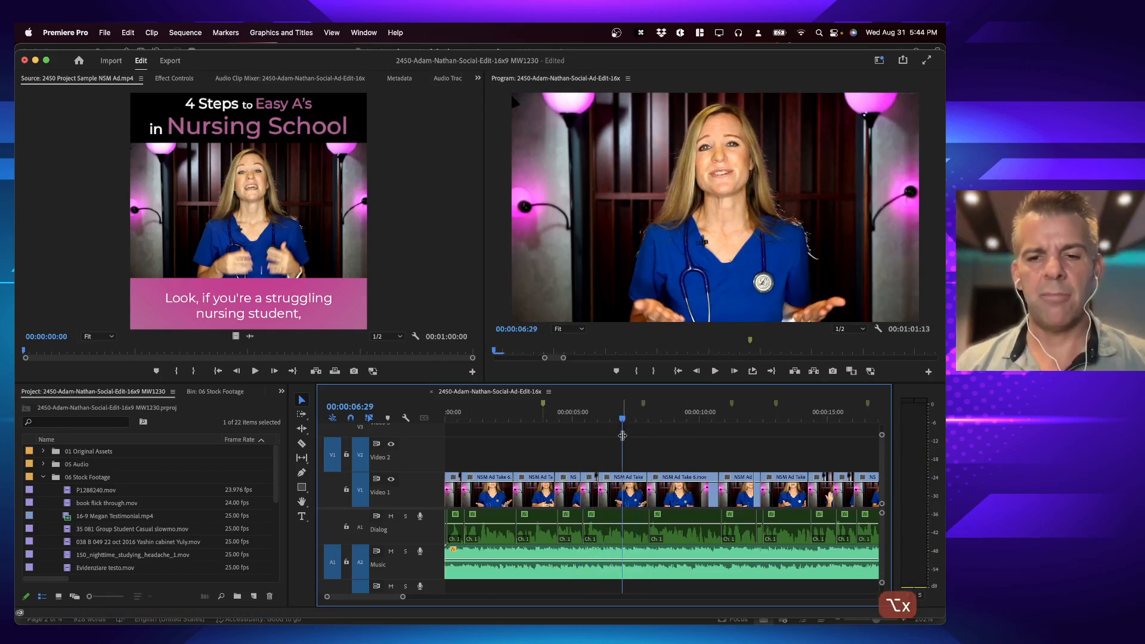
# Step: Select the Video 1 clip starting at about 00:00:06:03 and mark in and out points around it
pyautogui.click(624, 503)
pyautogui.click(600, 413)
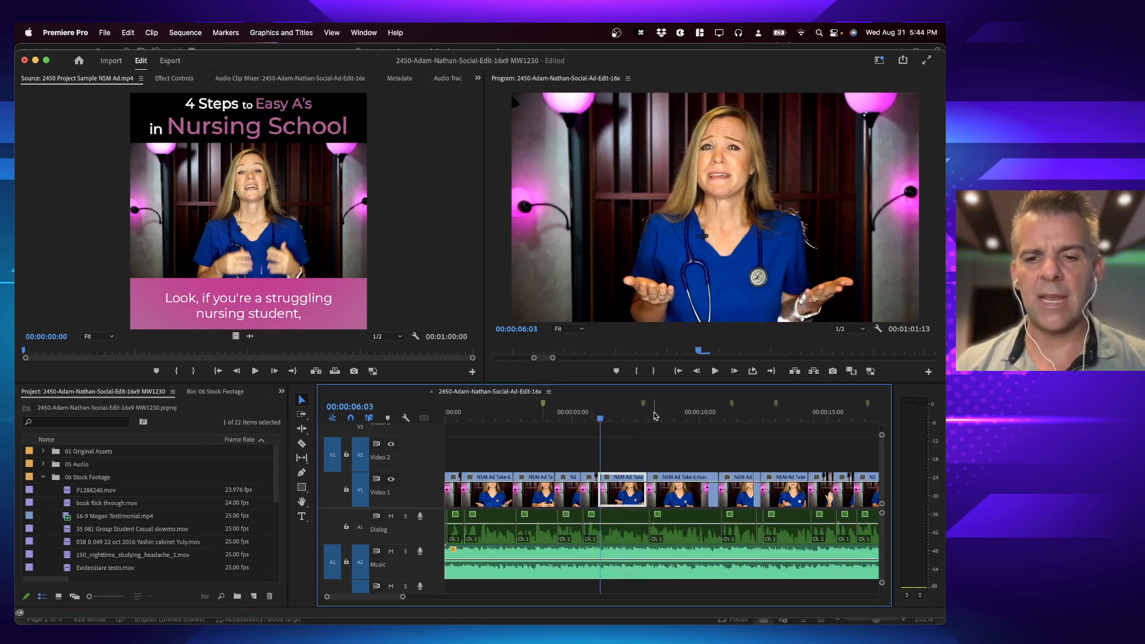
pyautogui.press('x')
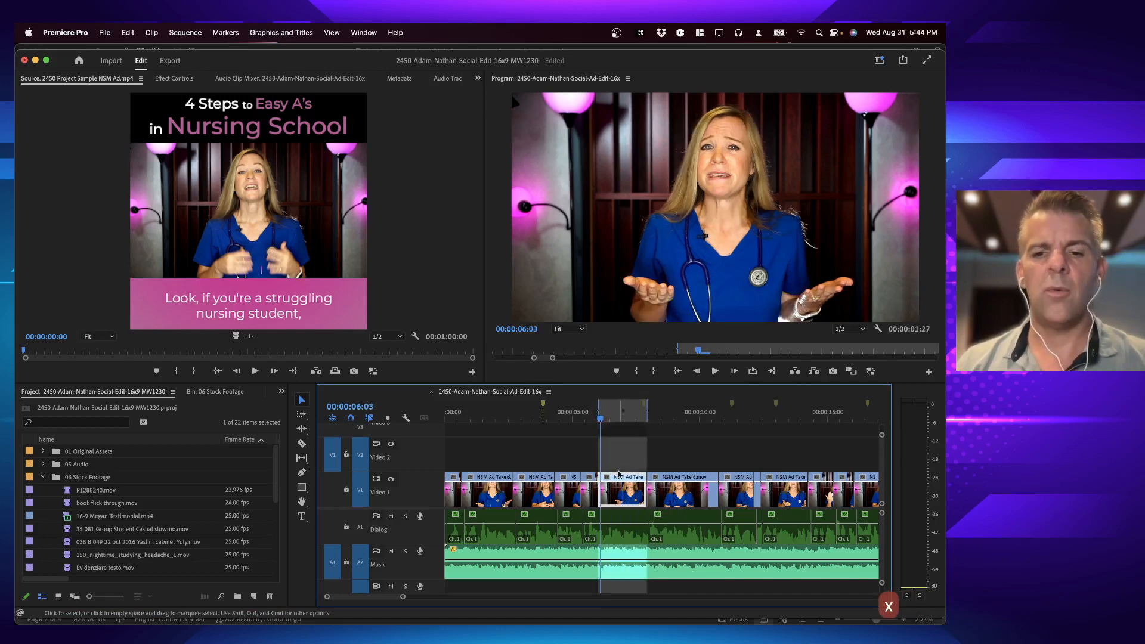
# Step: Mark the Video 1 clip at about 00:00:09:09 as the range, and return the range to the clip at about 00:00:06:26
pyautogui.press('space')
pyautogui.click(681, 419)
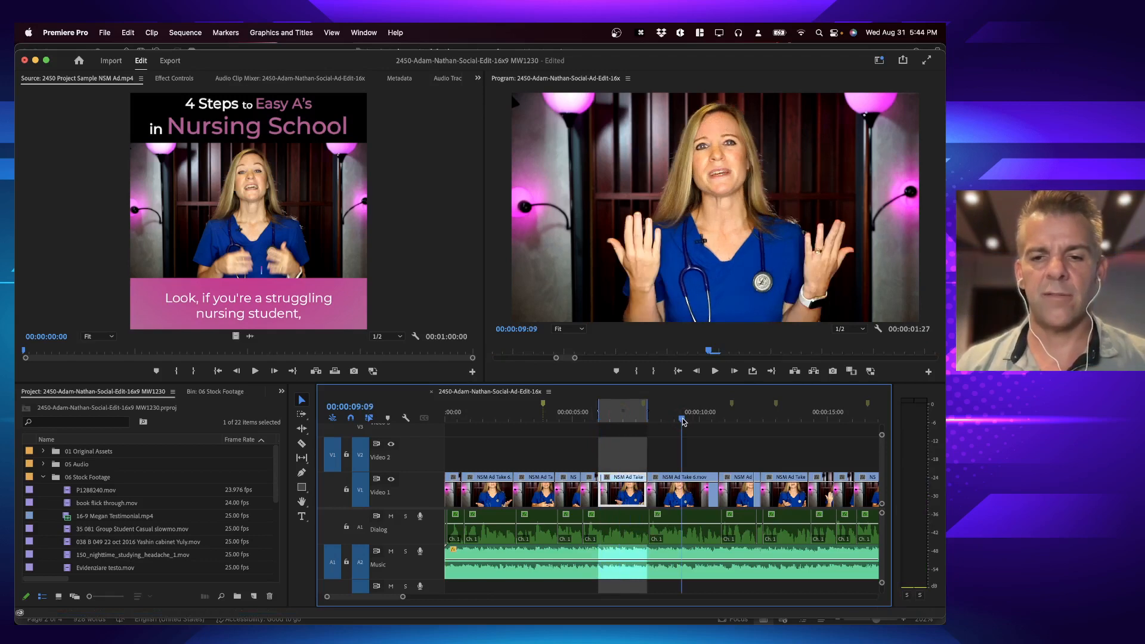
pyautogui.press('x')
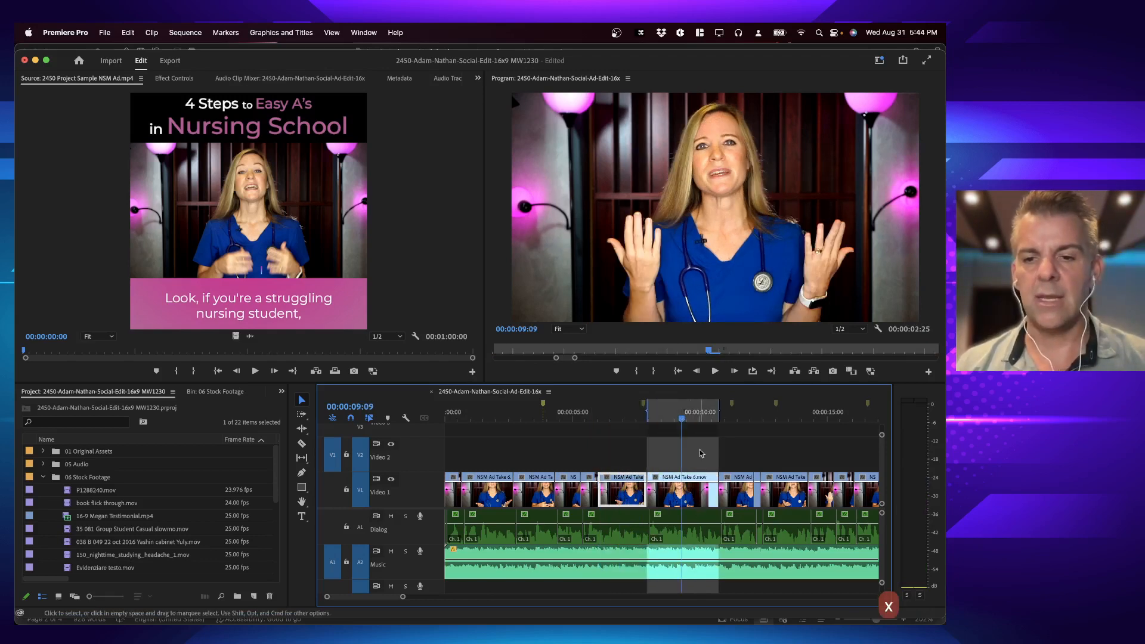
pyautogui.click(621, 413)
pyautogui.press('x')
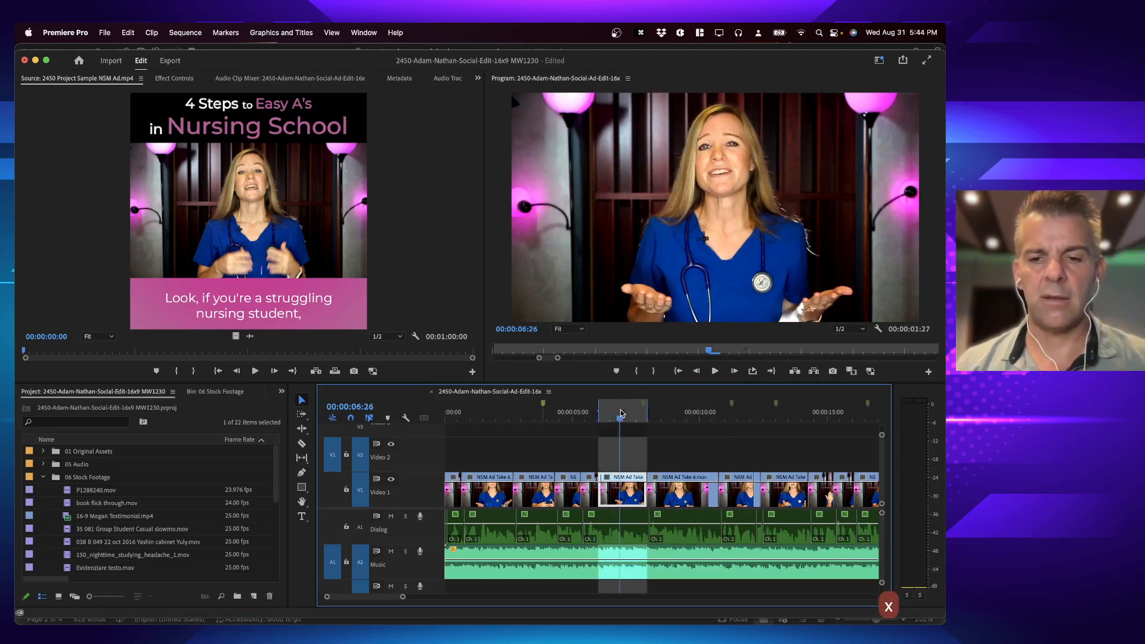
# Step: Inspect the marked Video 1 clip closely and replay the edit from just before it to about 00:00:06:28
pyautogui.press('=')
pyautogui.press('=')
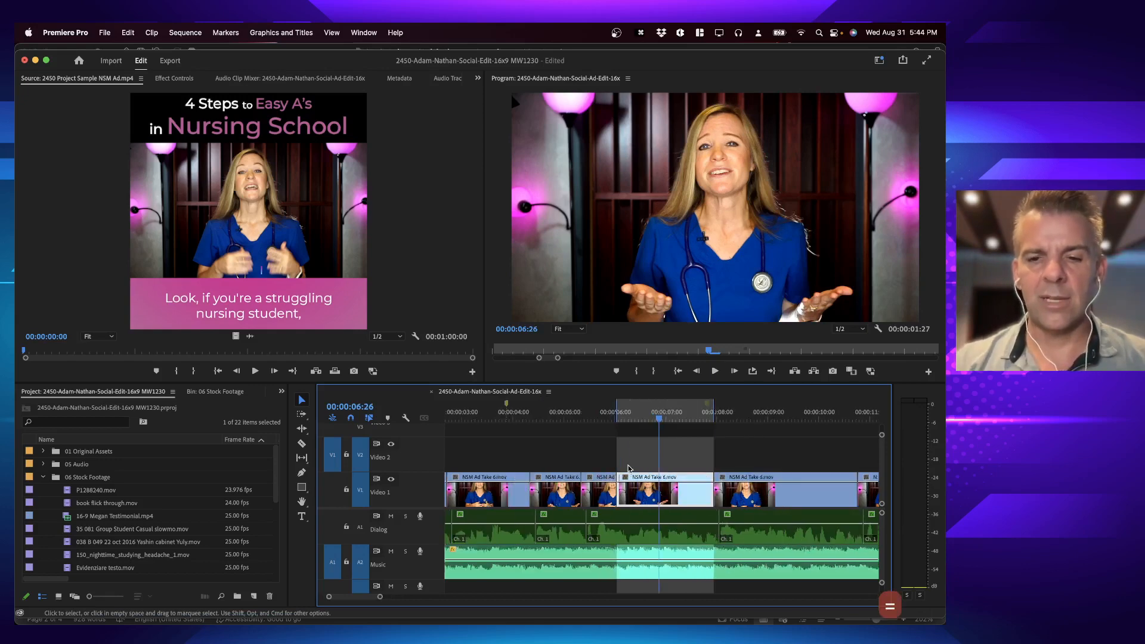
pyautogui.press('=')
pyautogui.hscroll(5, 646, 491)
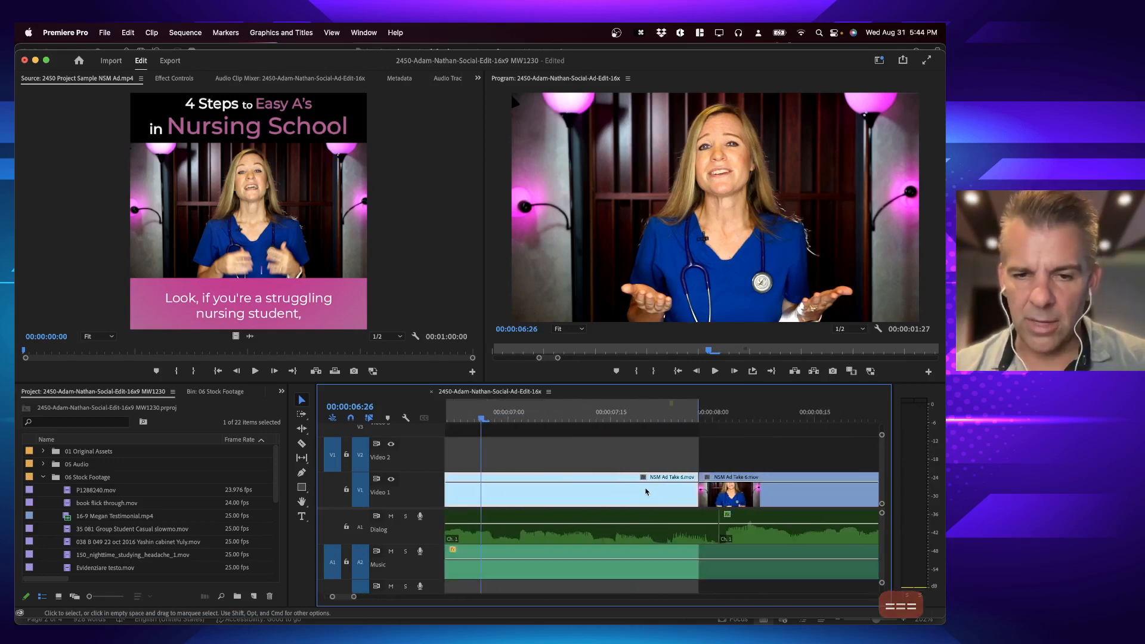
pyautogui.press('=')
pyautogui.press('=')
pyautogui.hscroll(6, 700, 446)
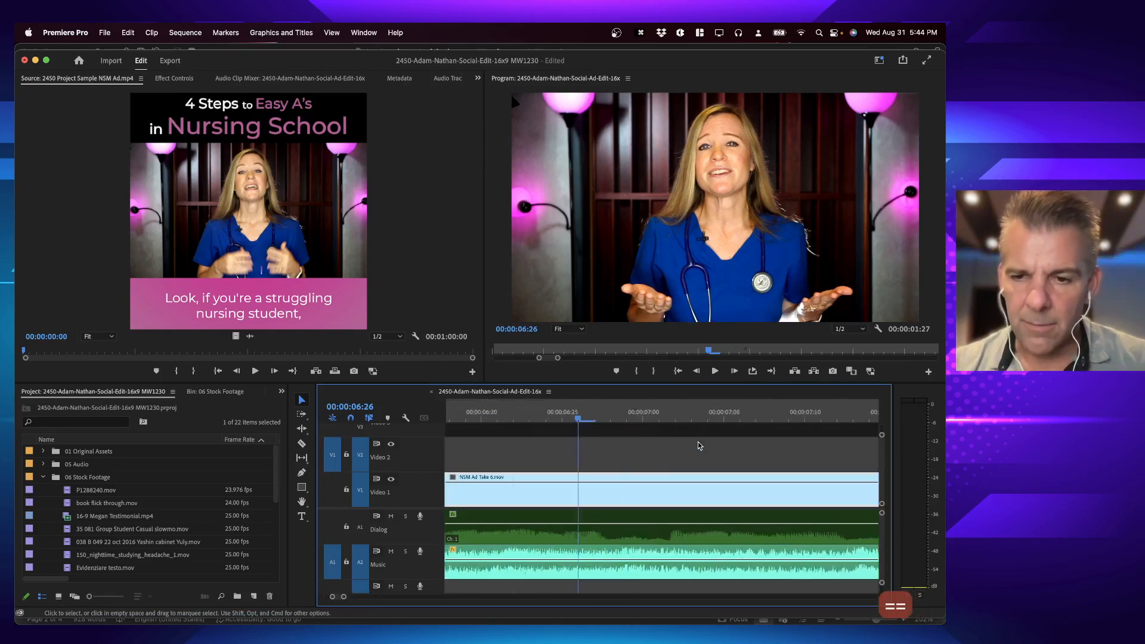
pyautogui.press('-')
pyautogui.press('-')
pyautogui.press('-')
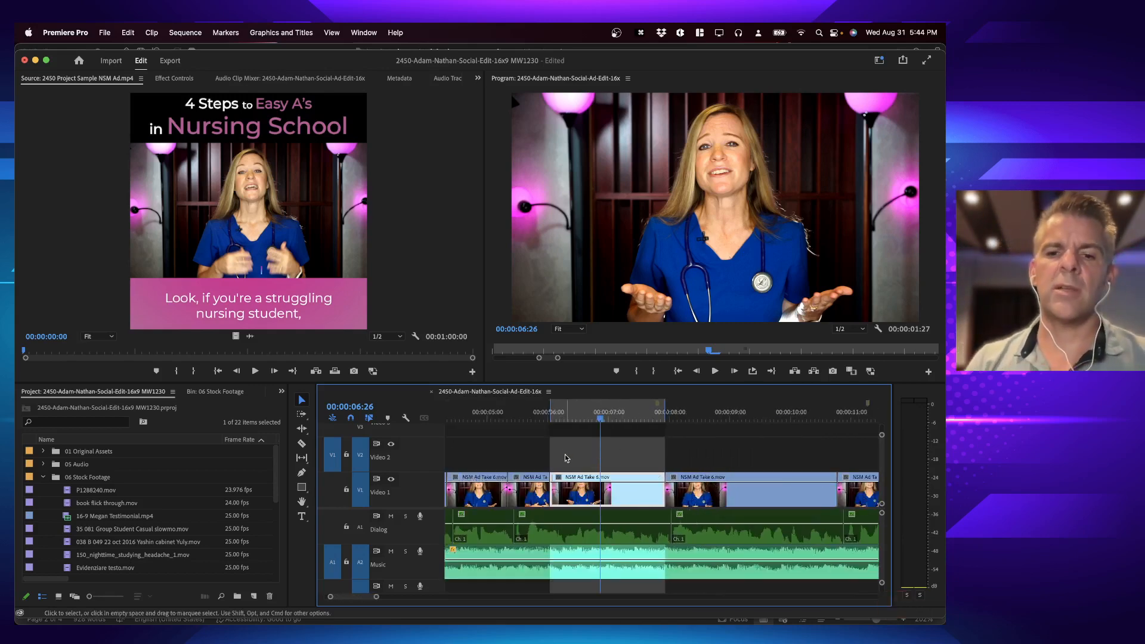
pyautogui.click(514, 419)
pyautogui.press('space')
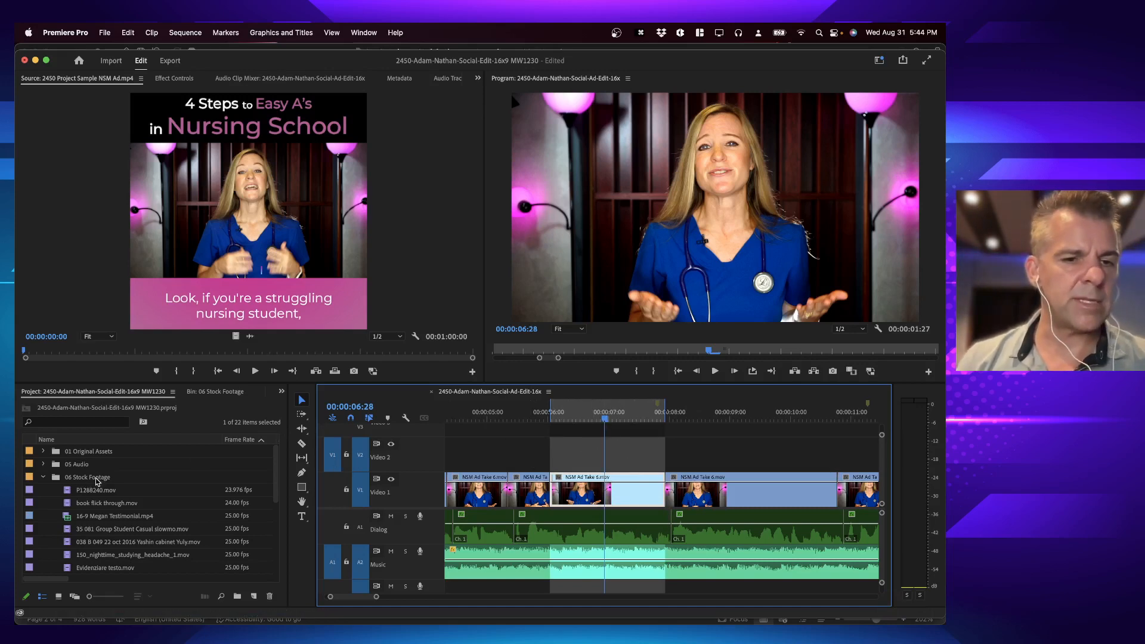
# Step: Open the 06 Stock Footage bin, switch it to thumbnails and look through the available clips at full size
pyautogui.click(208, 392)
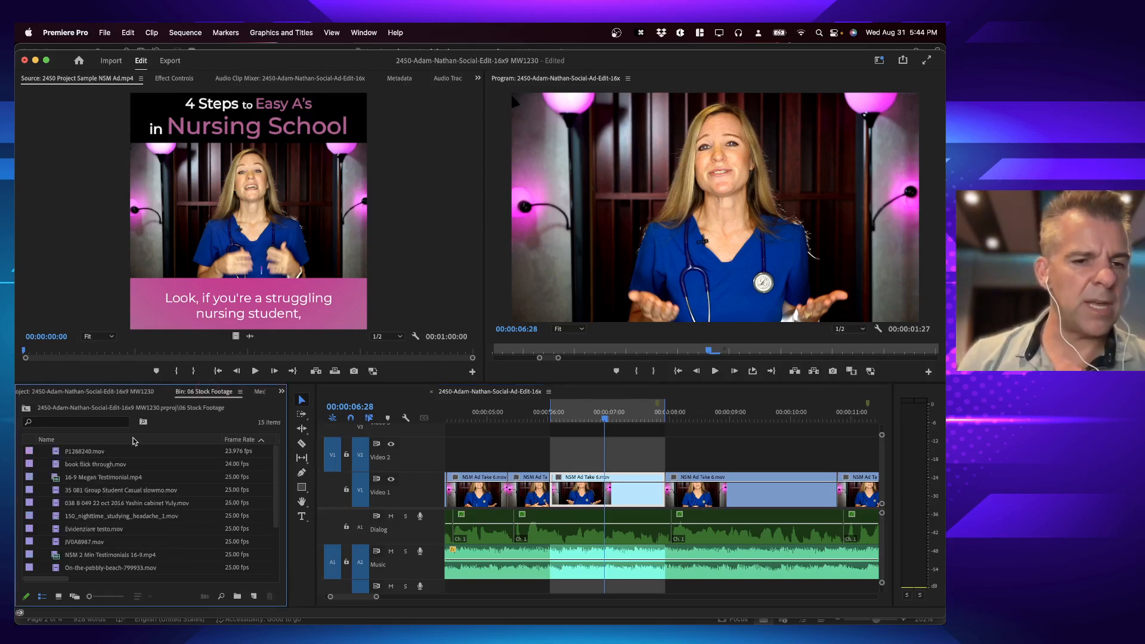
pyautogui.press('`')
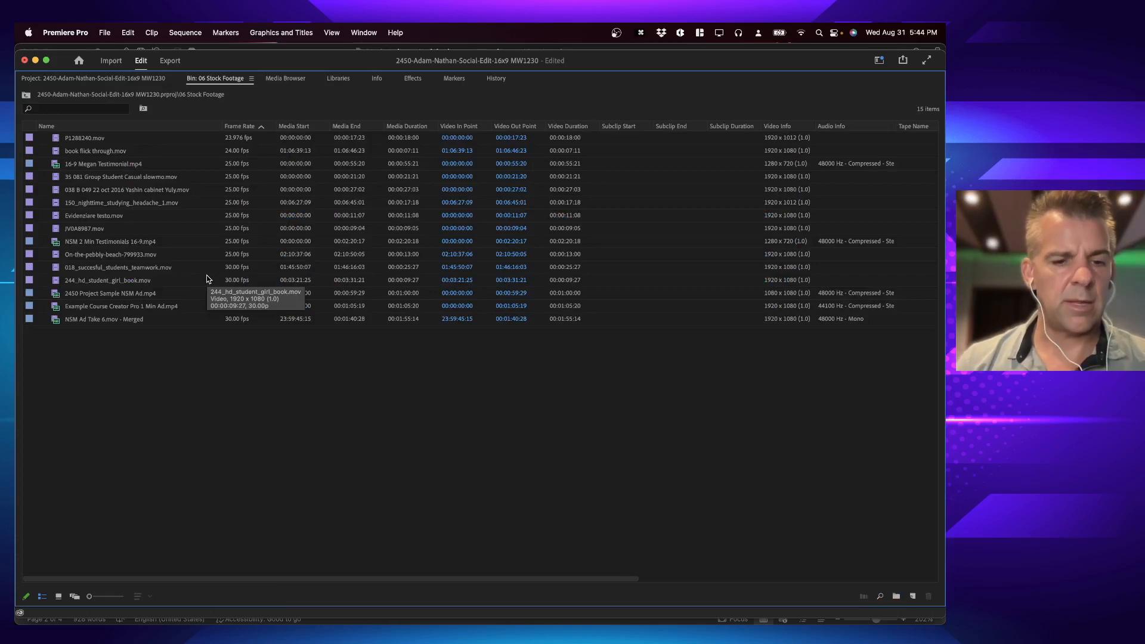
pyautogui.hotkey('shift', '\\')
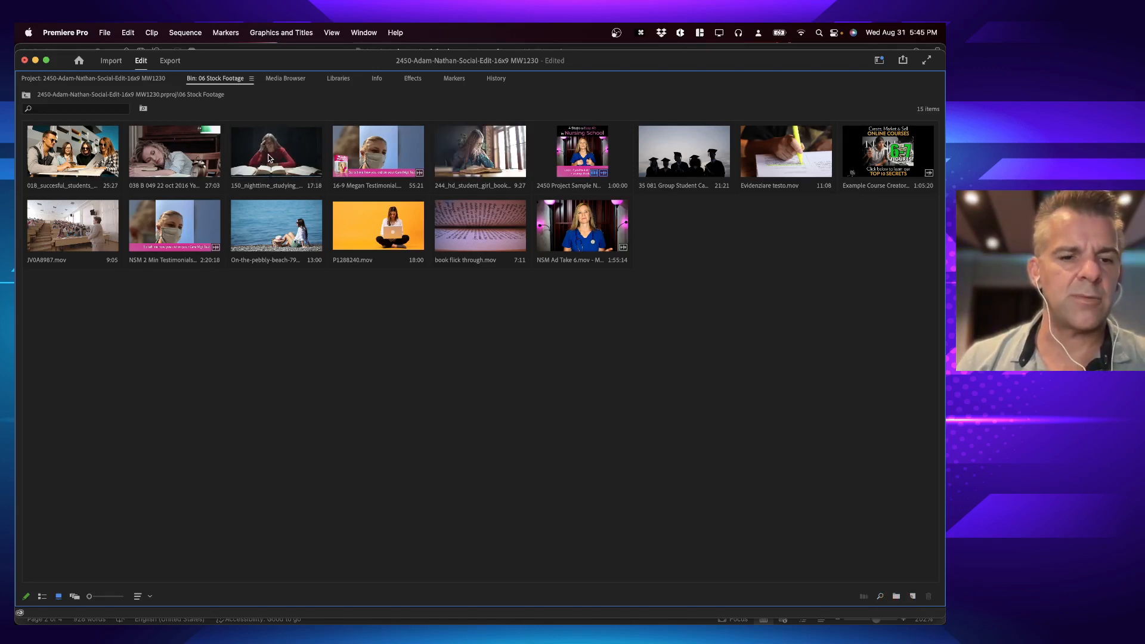
pyautogui.press('`')
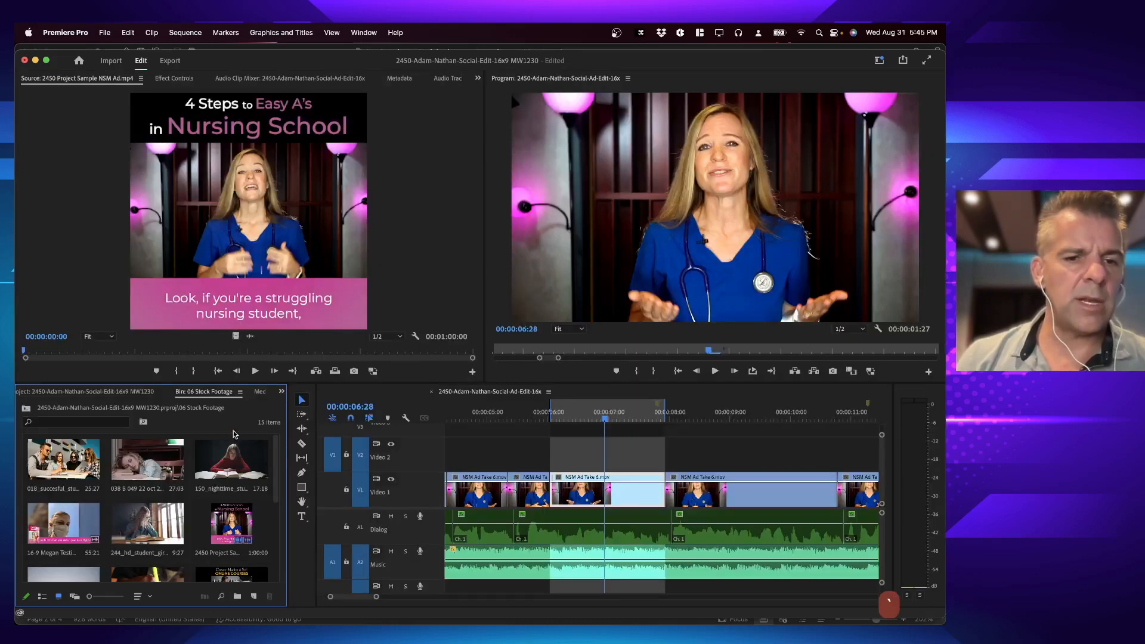
# Step: Load the stock clip 150_nighttime_studying_headache_1.mov as source, review its opening seconds and set its in point at 00:06:31:09
pyautogui.doubleClick(236, 464)
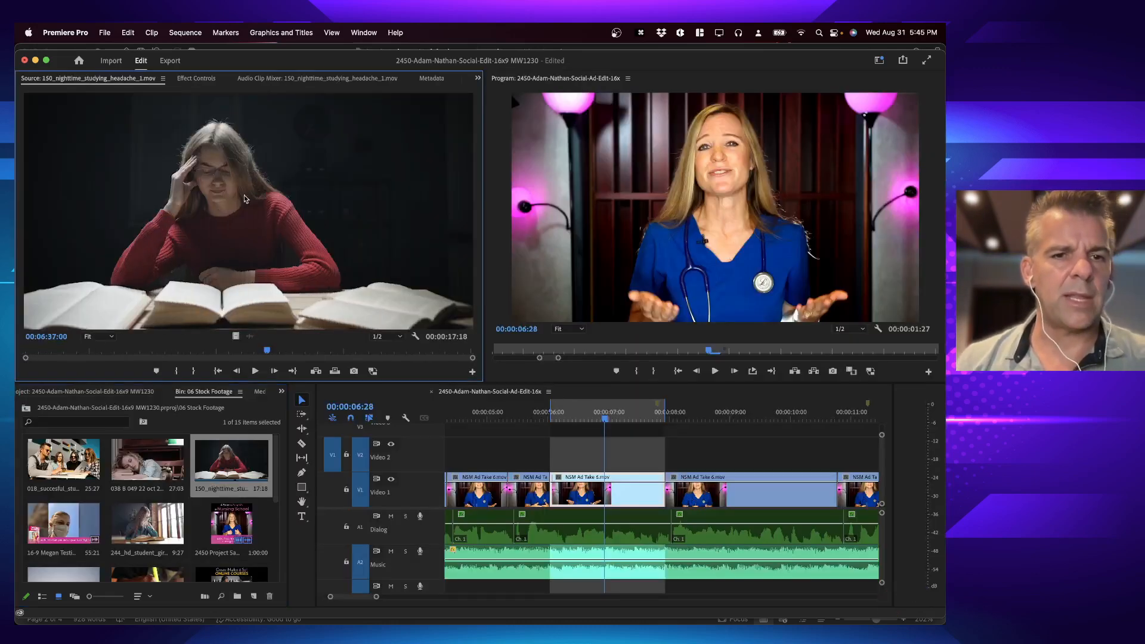
pyautogui.moveTo(113, 353); pyautogui.dragTo(25, 354)
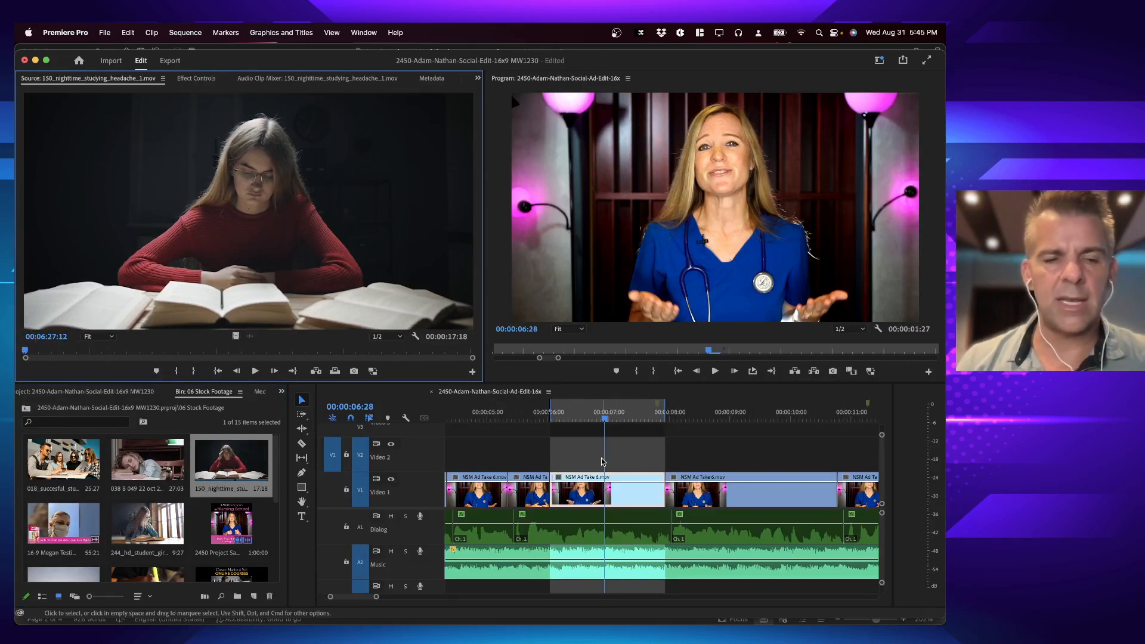
pyautogui.press('space')
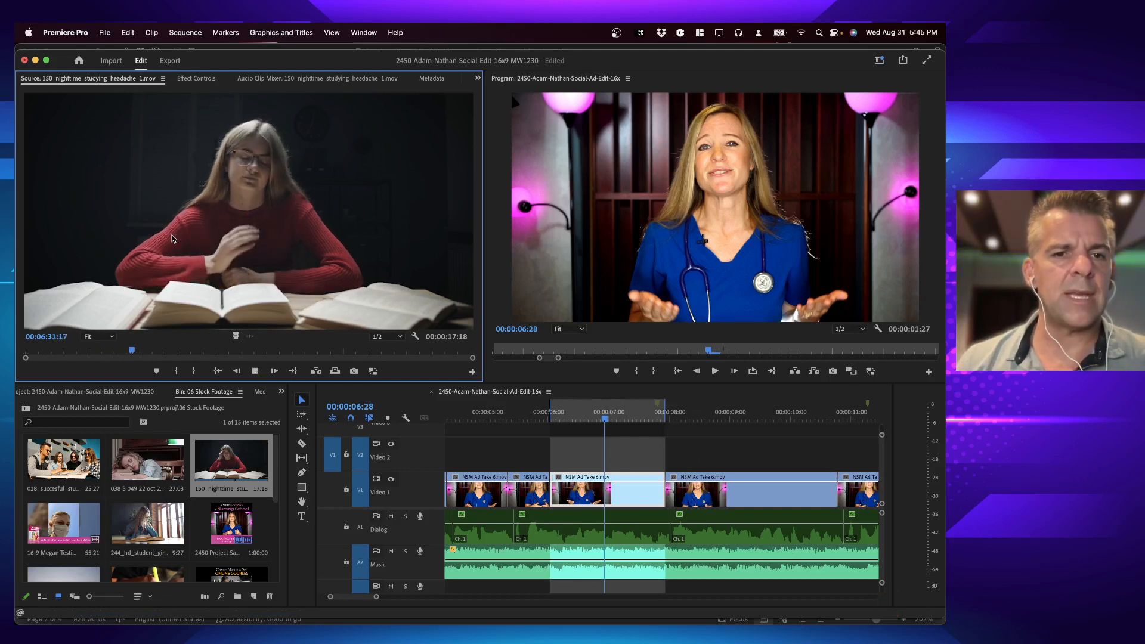
pyautogui.press('space')
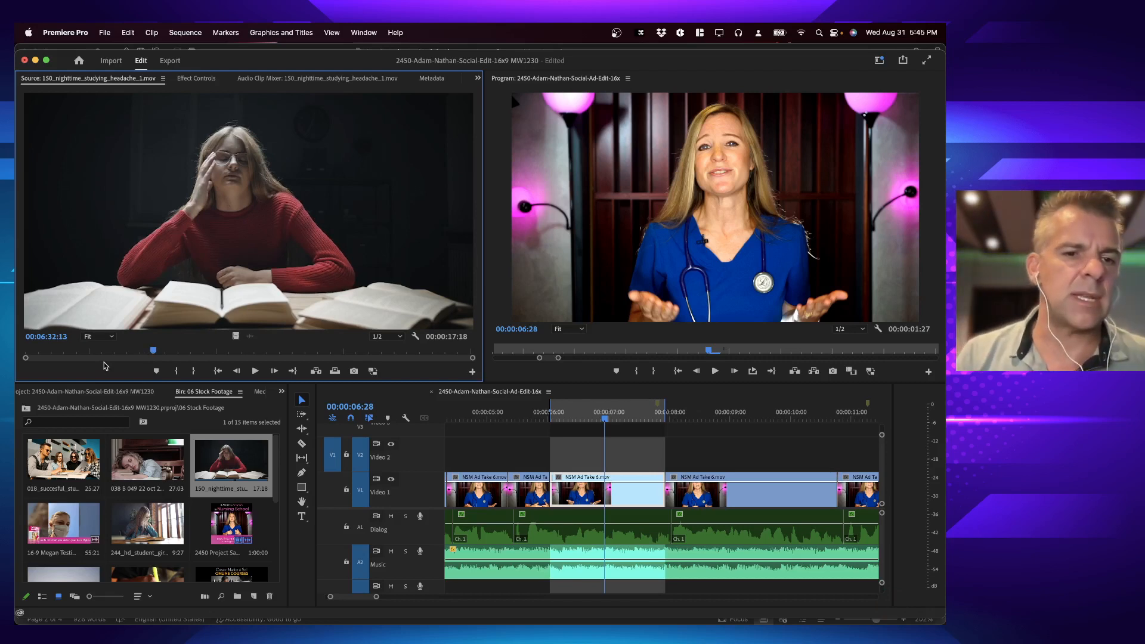
pyautogui.moveTo(88, 352)
pyautogui.mouseDown()
pyautogui.moveTo(48, 353)
pyautogui.moveTo(100, 354)
pyautogui.moveTo(76, 354)
pyautogui.mouseUp()
pyautogui.press('space')
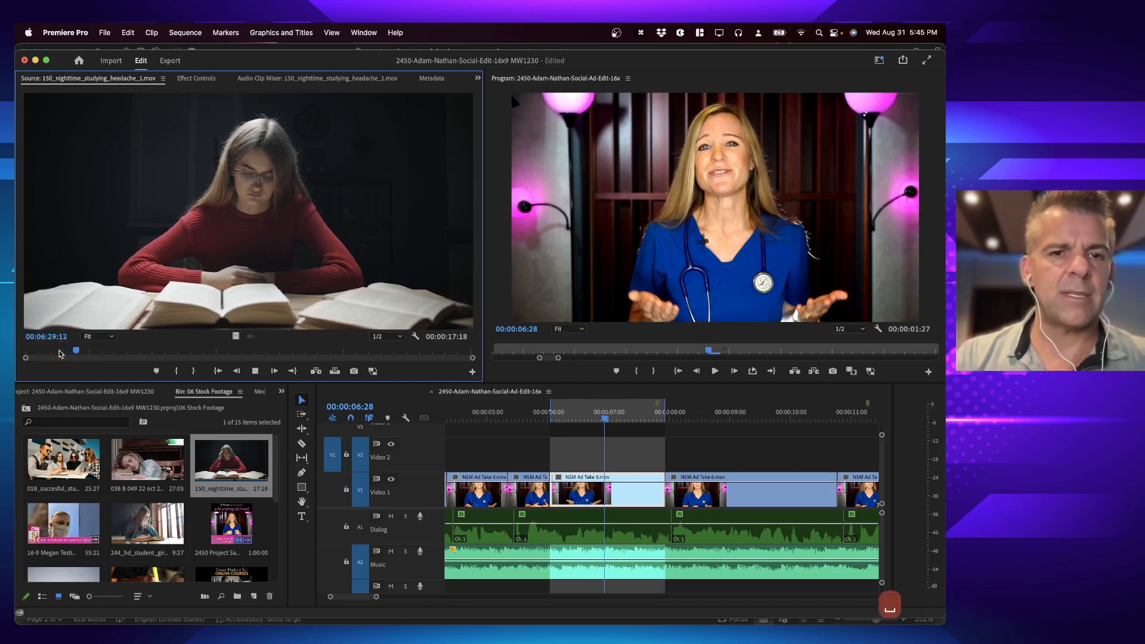
pyautogui.press('space')
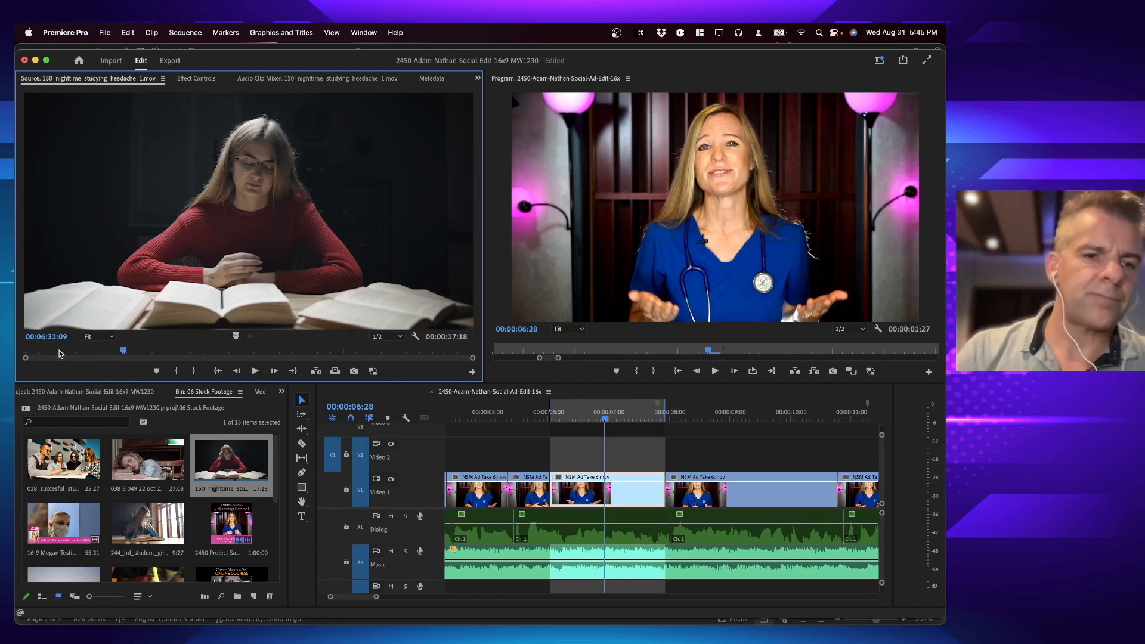
pyautogui.press('i')
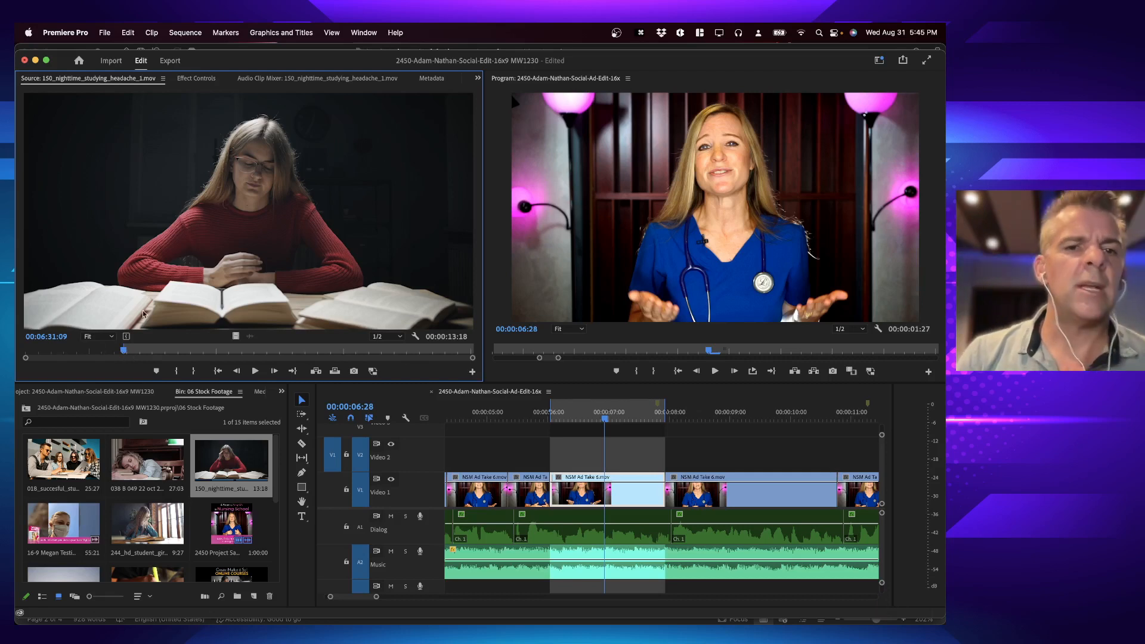
# Step: Play the headache clip onward from its in point and check the frame at 00:06:35:15
pyautogui.press('space')
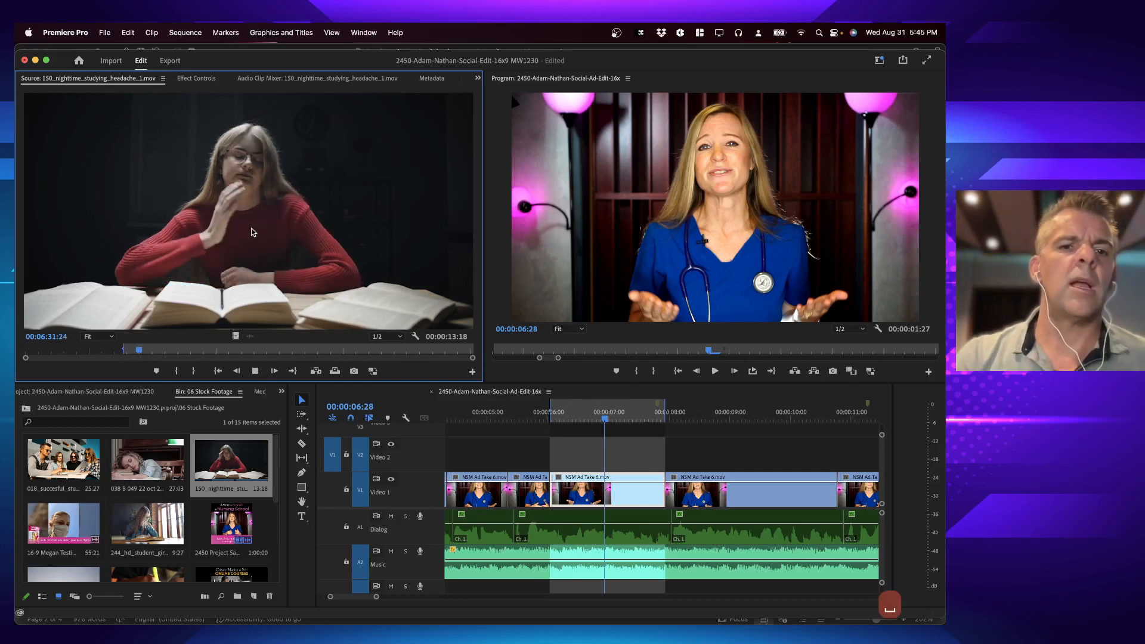
pyautogui.press('space')
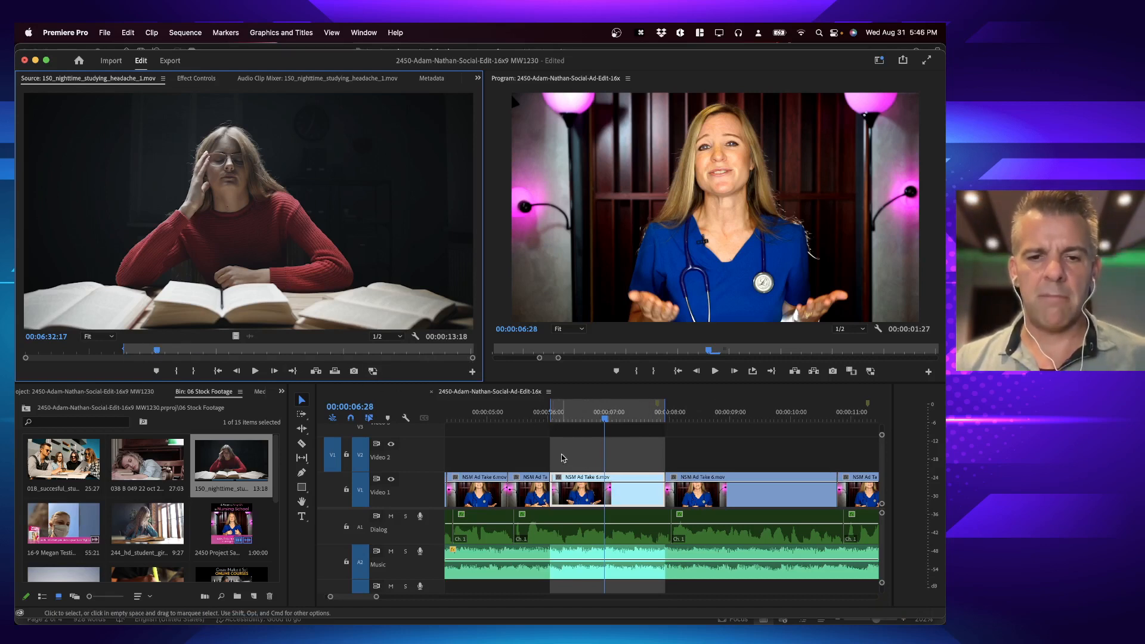
pyautogui.click(230, 350)
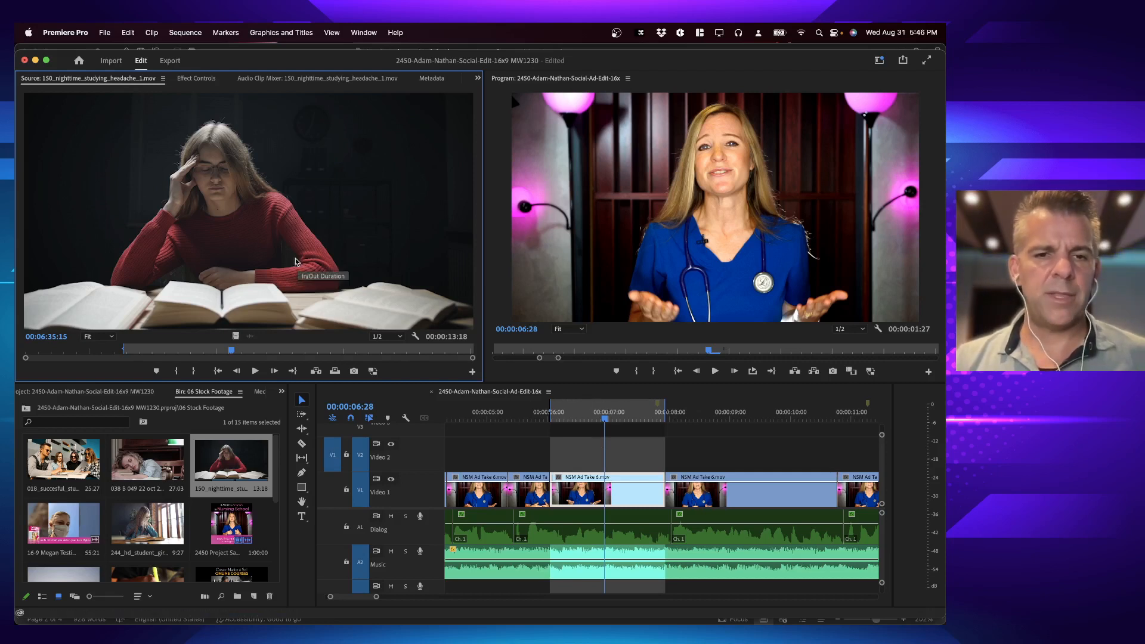
# Step: Try an insert edit and an overwrite edit of the headache clip into the marked range on Video 2, undoing each attempt
pyautogui.click(316, 370)
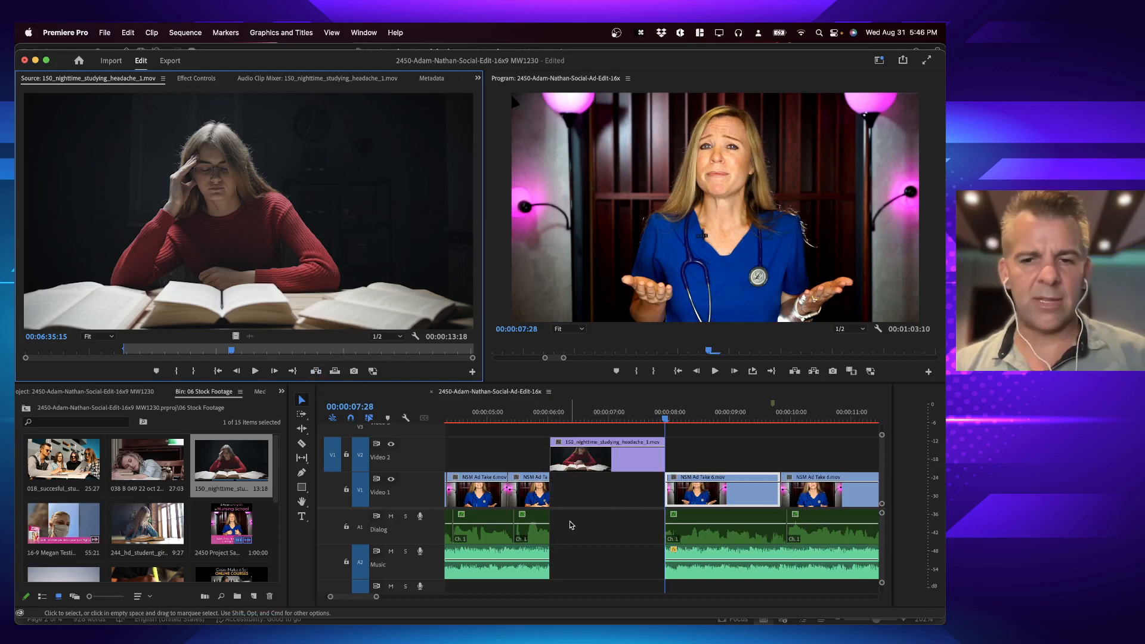
pyautogui.press('super+z')
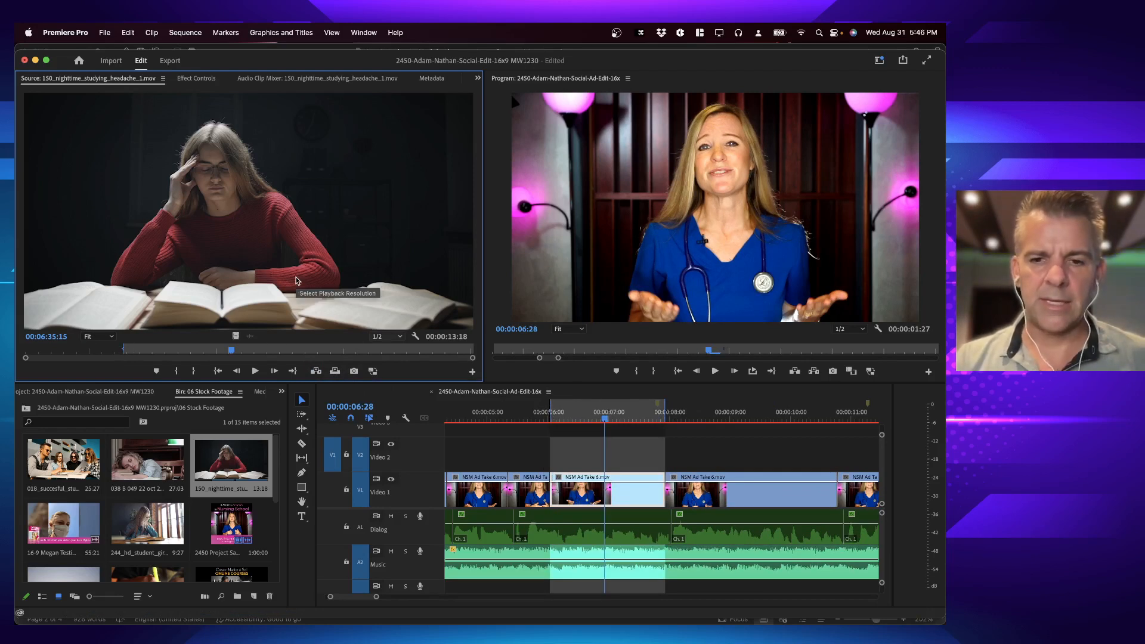
pyautogui.press('.')
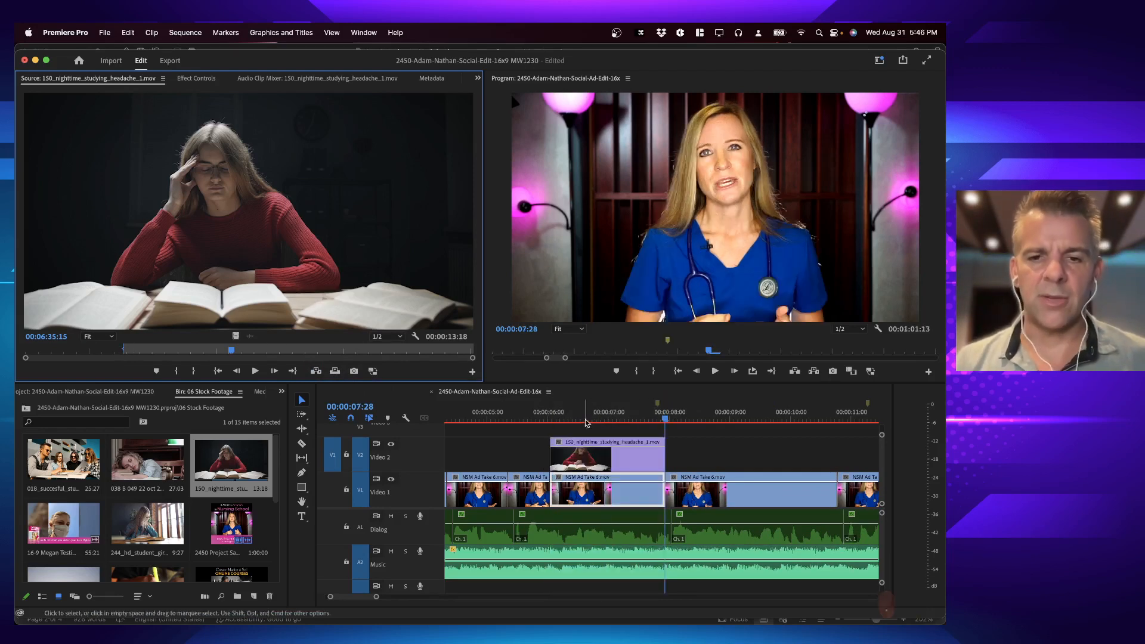
pyautogui.click(549, 419)
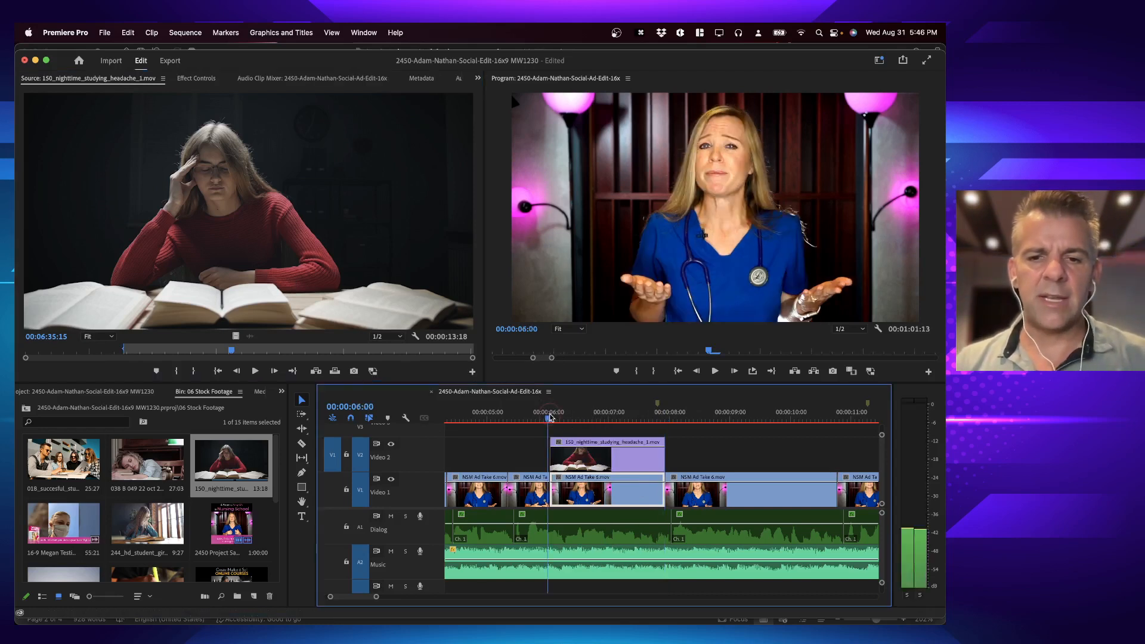
pyautogui.press('super+z')
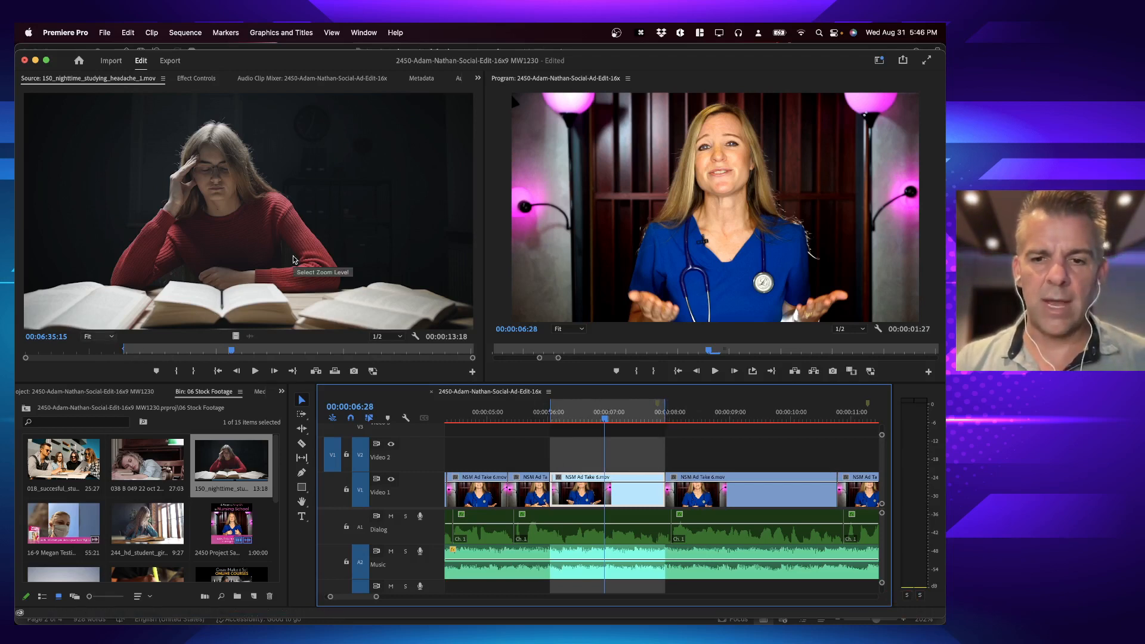
pyautogui.press('.')
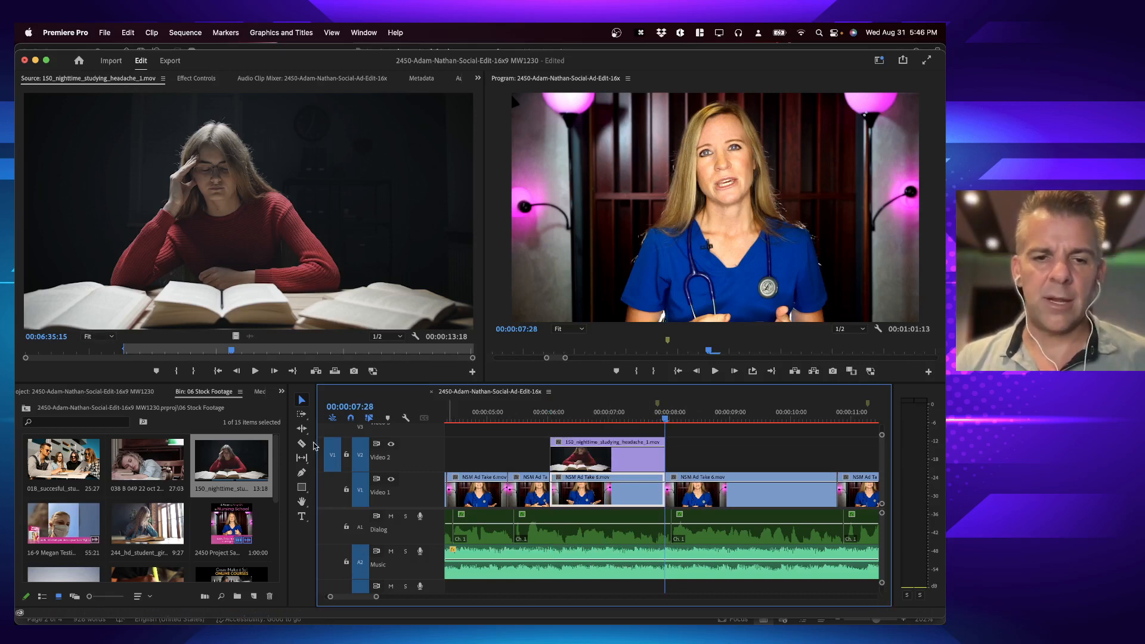
pyautogui.press('super+z')
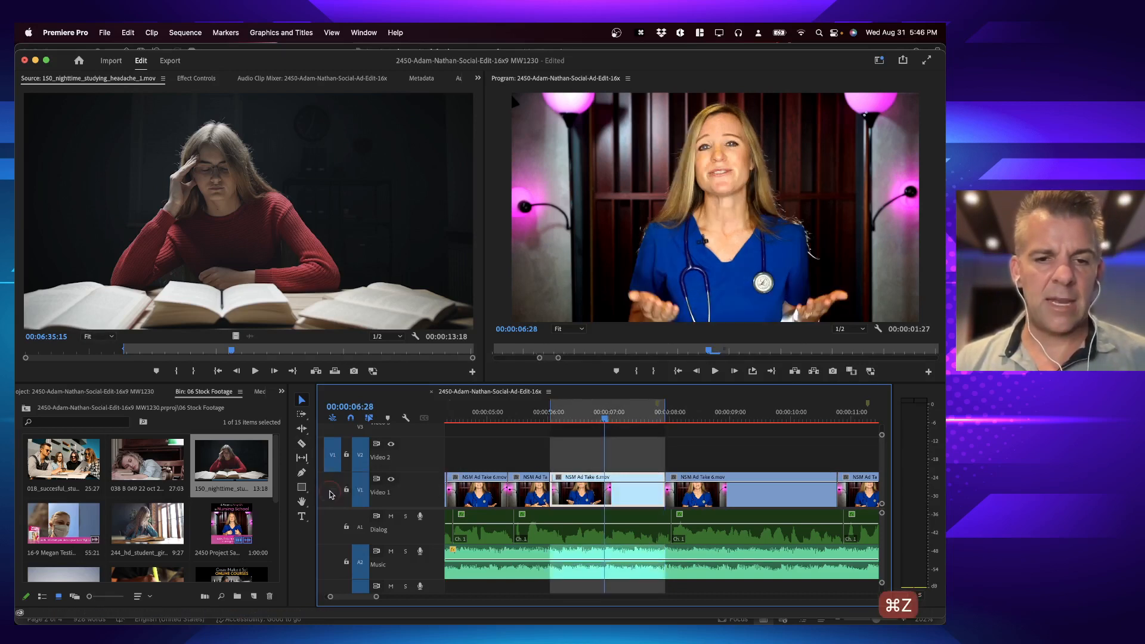
# Step: Try overwriting the marked range with the headache clip on Video 1, and undo the edit
pyautogui.click(331, 487)
pyautogui.press('.')
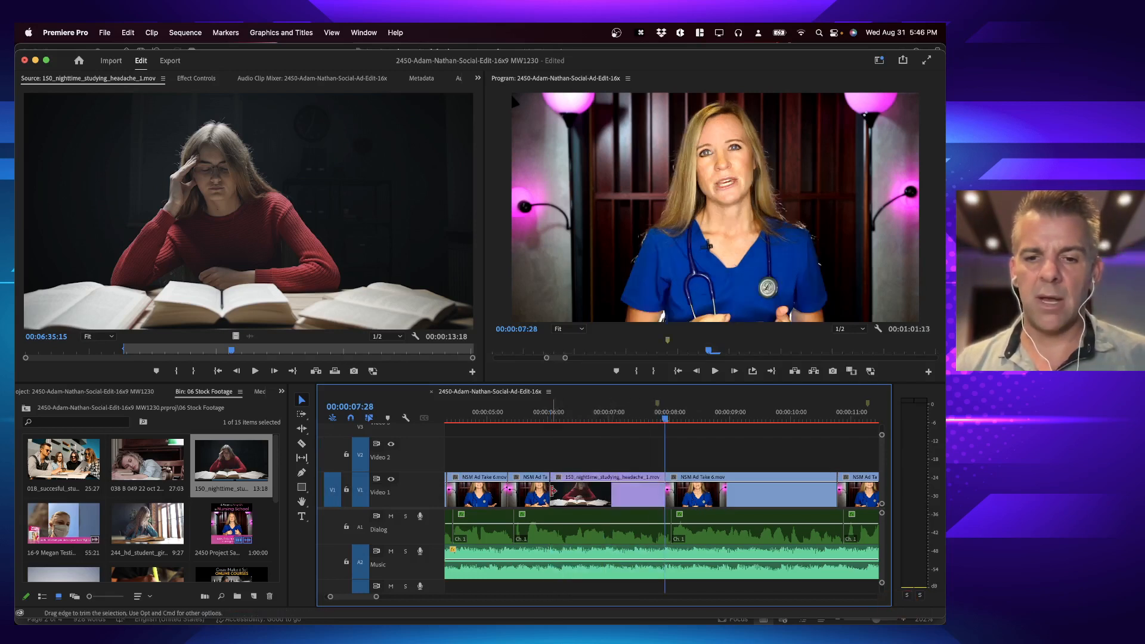
pyautogui.press('super+z')
# Step: Patch the source video to Video 2, overwrite the headache clip into the marked range and play back the cutaway
pyautogui.click(336, 456)
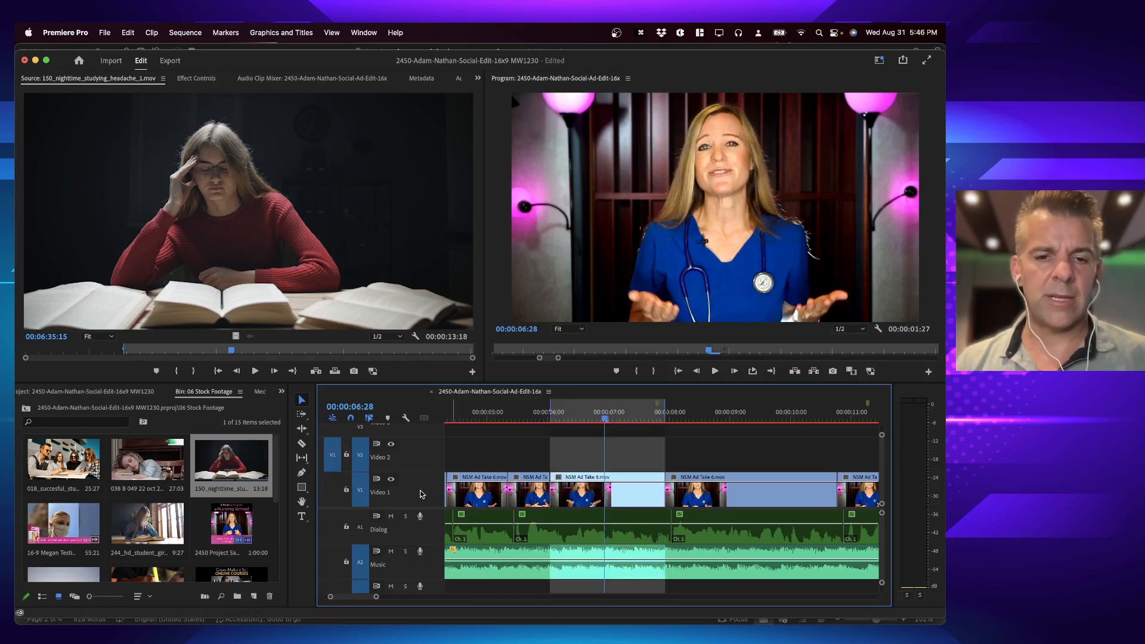
pyautogui.press('.')
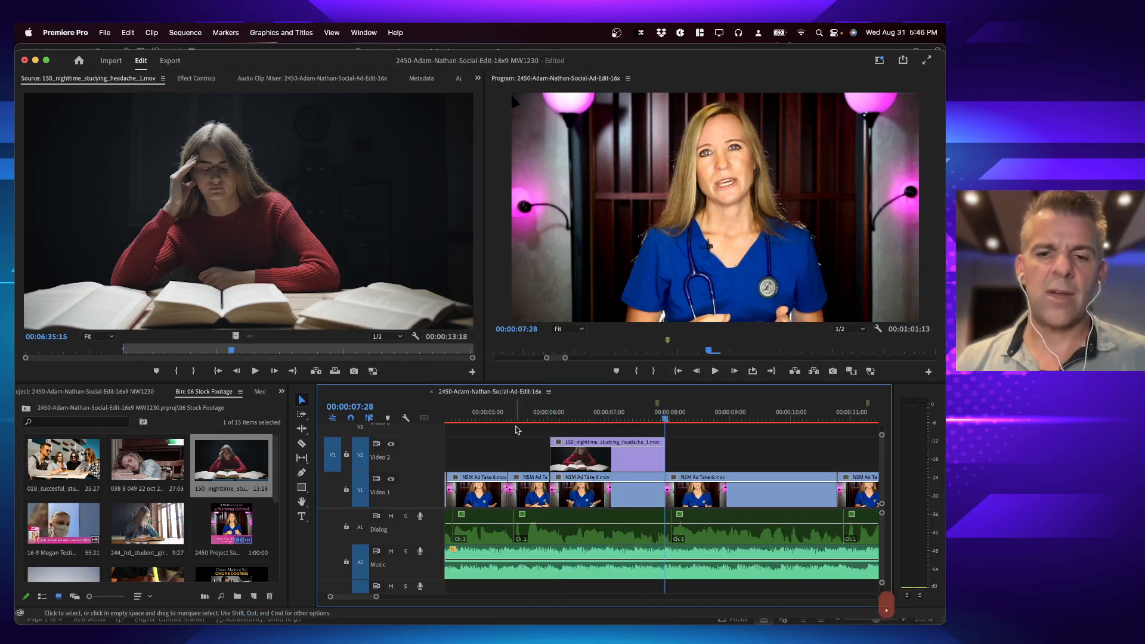
pyautogui.click(475, 416)
pyautogui.press('space')
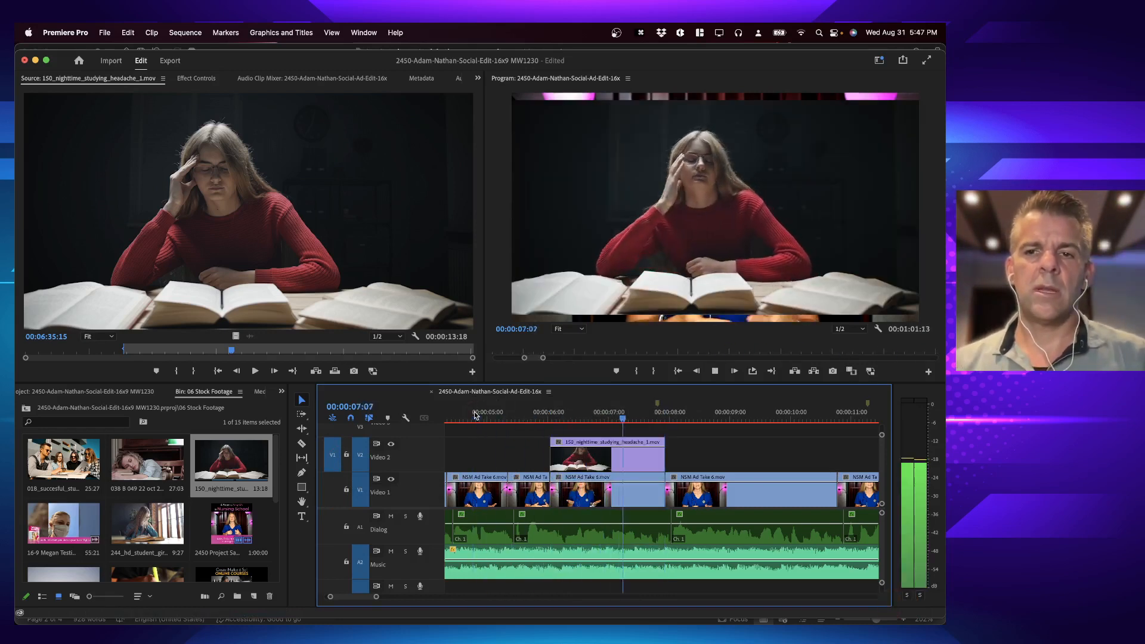
pyautogui.press('space')
# Step: Trim the start of the headache cutaway on Video 2 to about 00:00:06:08
pyautogui.click(516, 417)
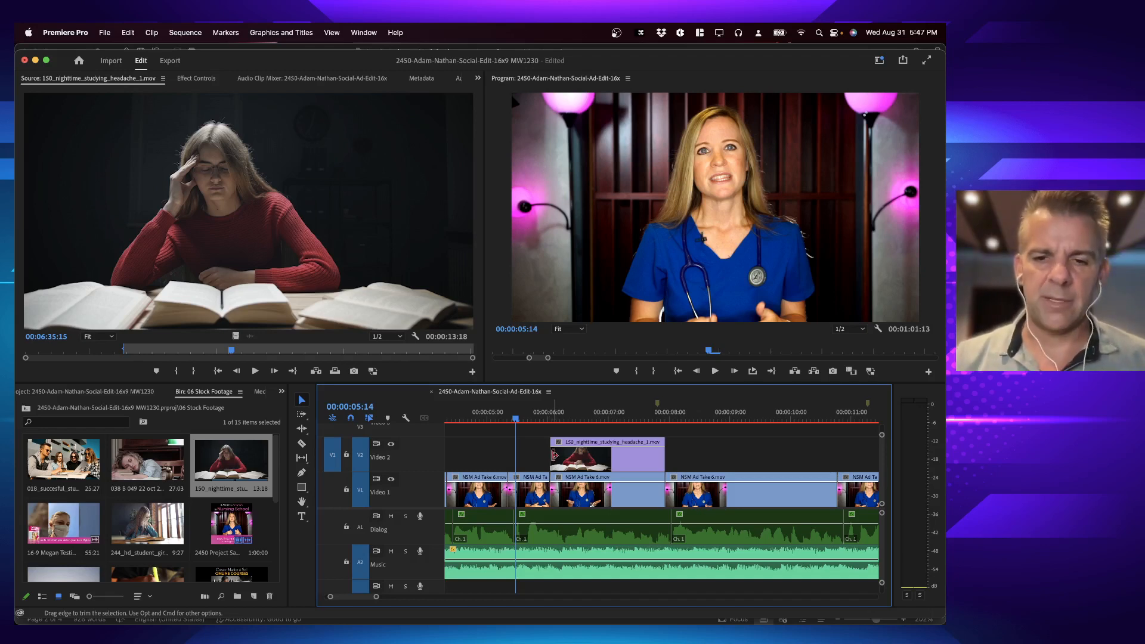
pyautogui.moveTo(554, 455); pyautogui.dragTo(566, 457)
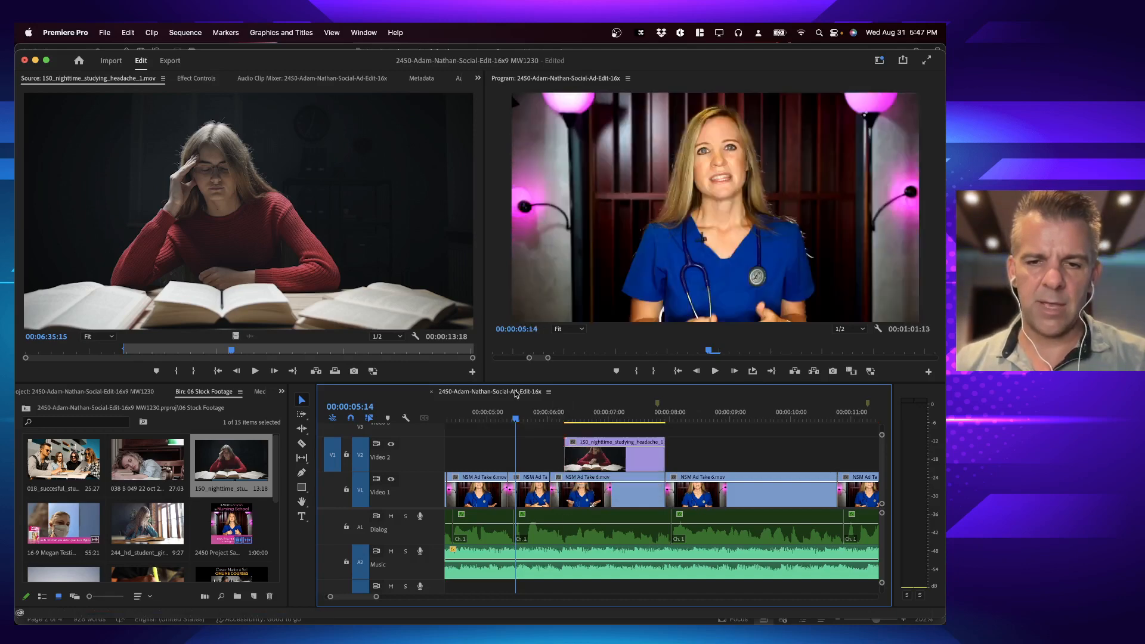
# Step: Play back the edit through the headache cutaway and mark the range of the Video 1 clip that directly follows it
pyautogui.press('space')
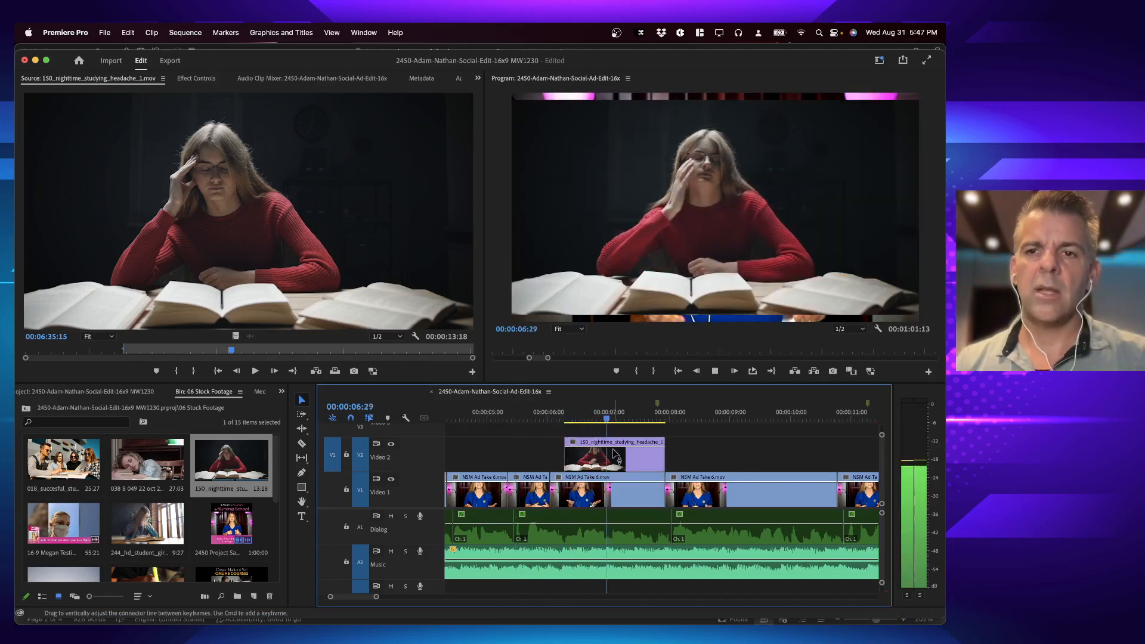
pyautogui.press('space')
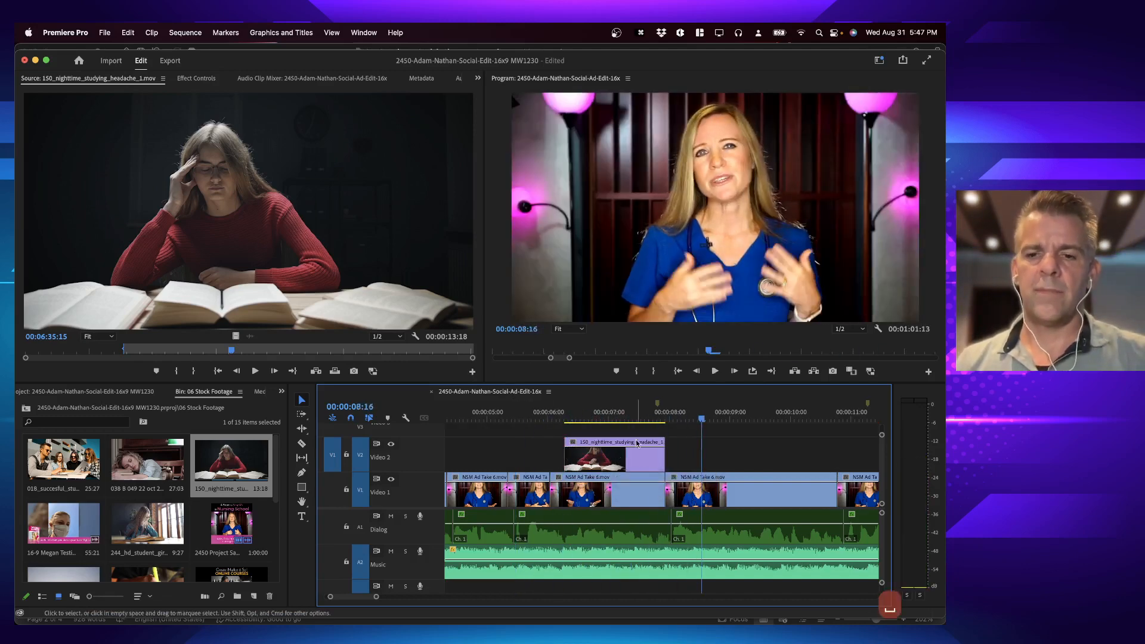
pyautogui.click(549, 413)
pyautogui.press('space')
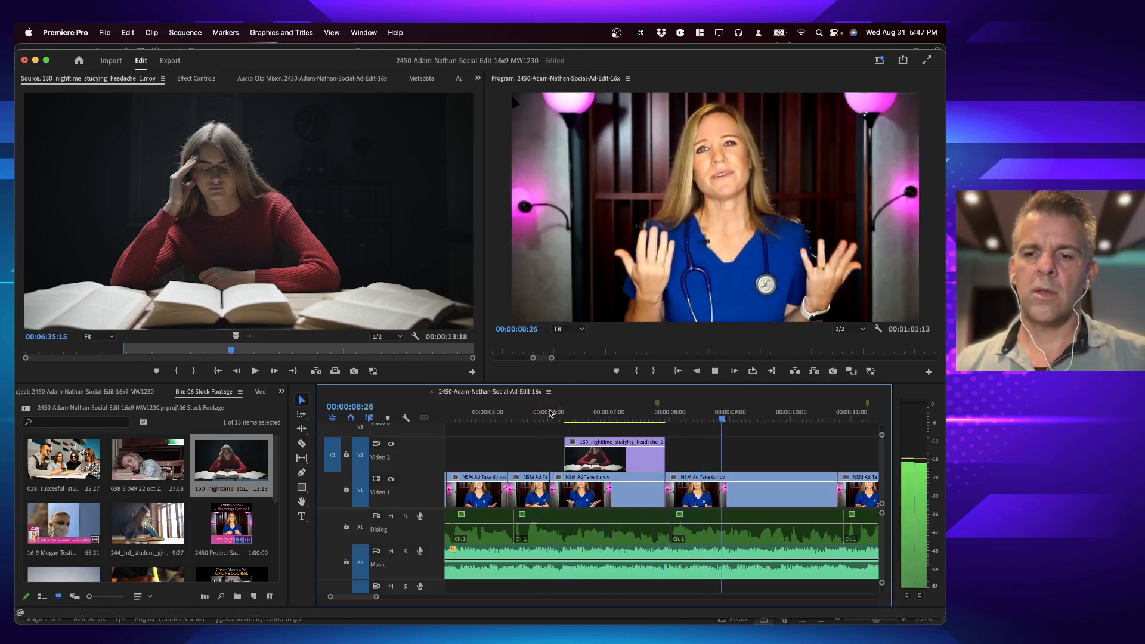
pyautogui.hscroll(2, 705, 460)
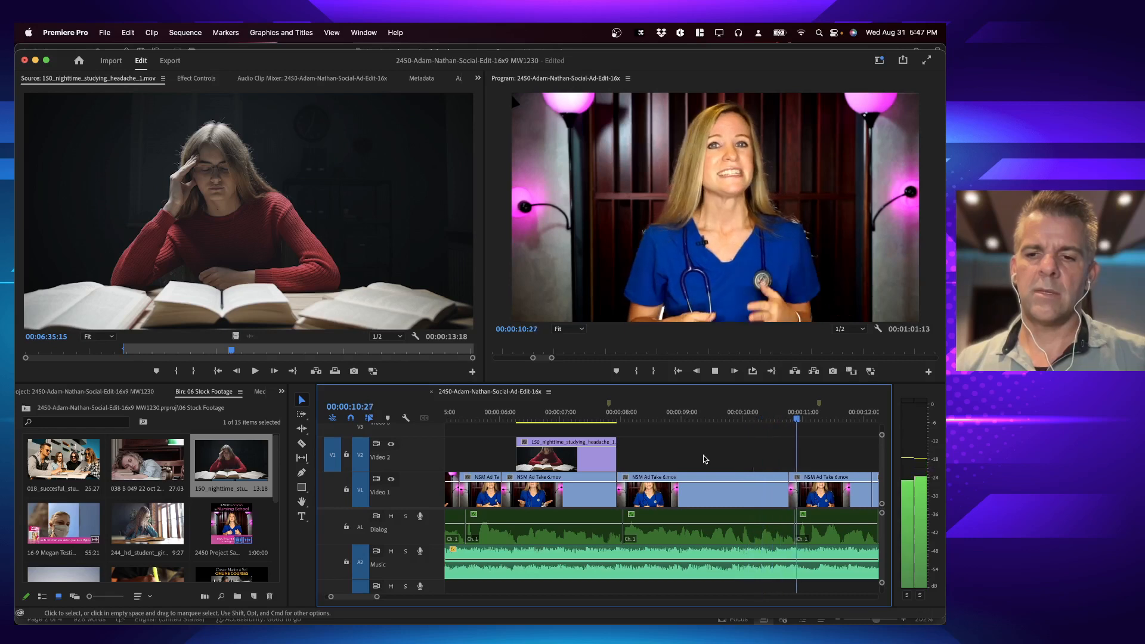
pyautogui.press('space')
pyautogui.click(703, 419)
pyautogui.click(699, 501)
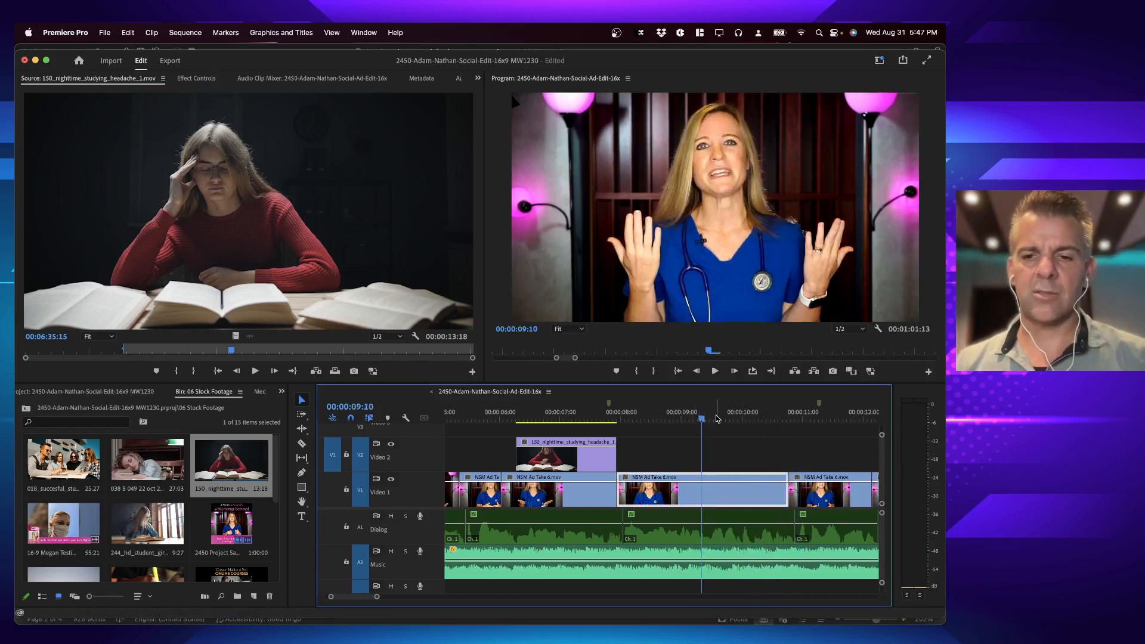
pyautogui.press('x')
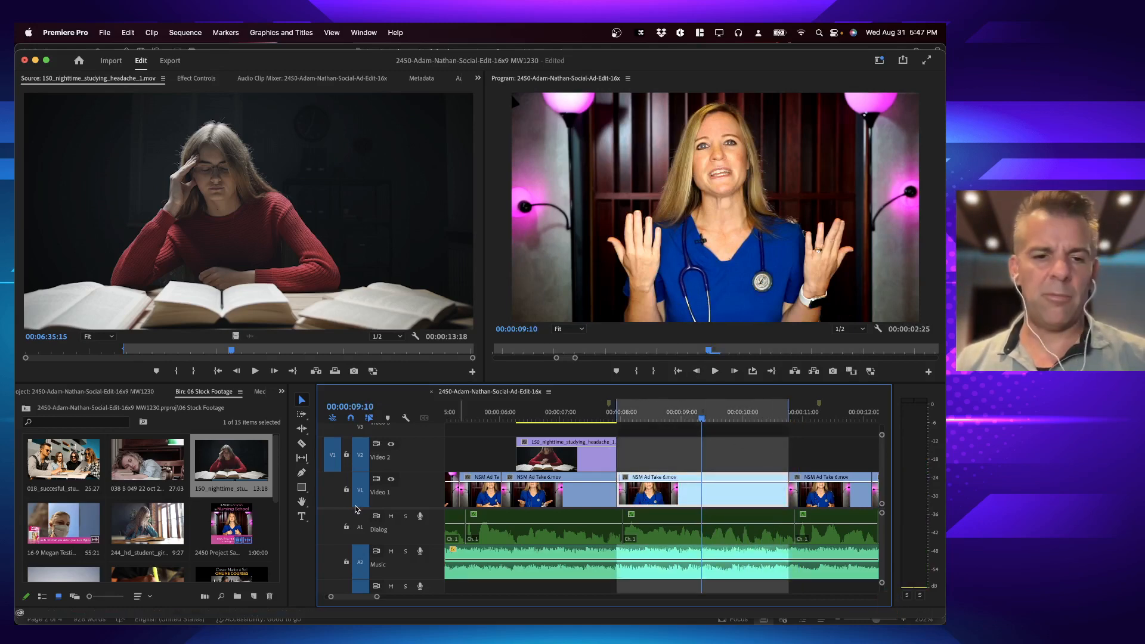
# Step: Load book flick through.mov as the source, preview its opening and mark its In point at 01:06:40:13
pyautogui.scroll(-3, 93, 497)
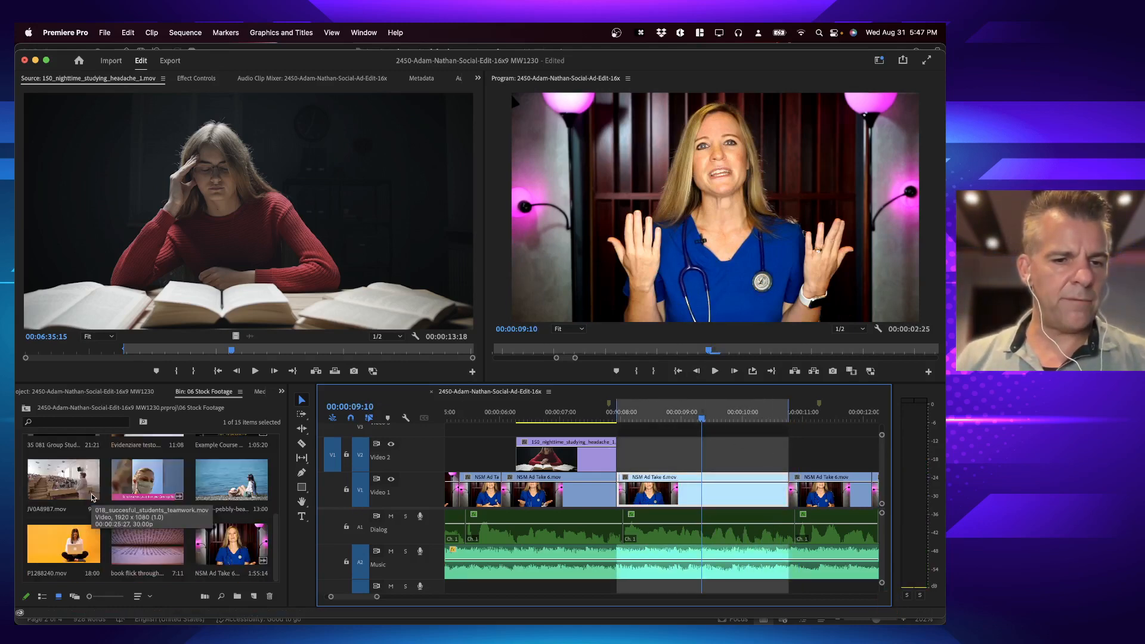
pyautogui.doubleClick(146, 543)
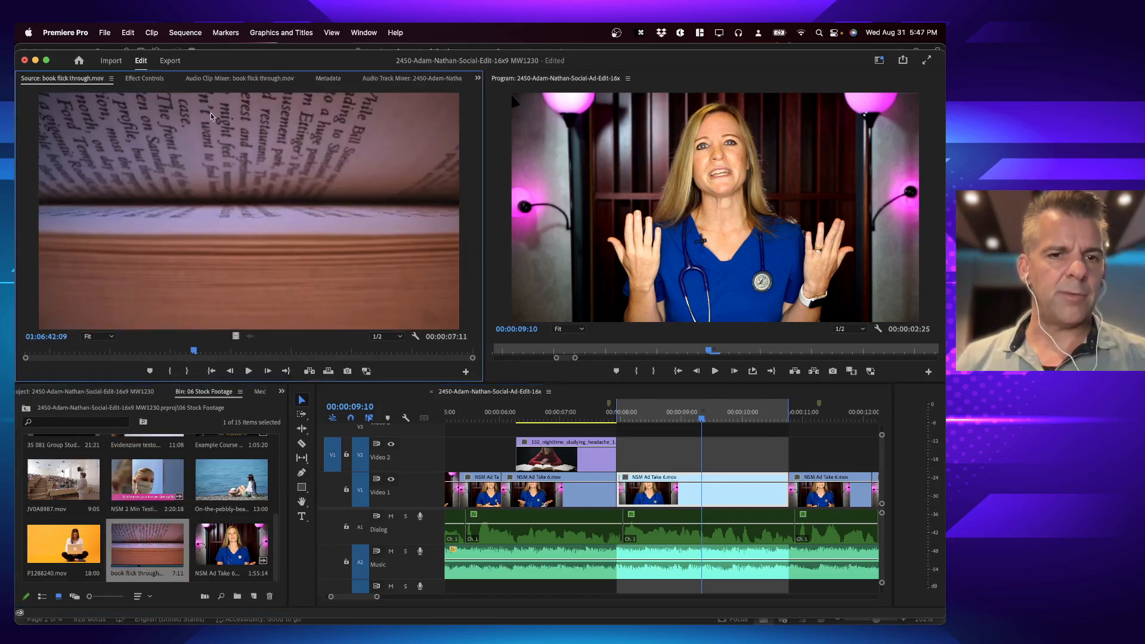
pyautogui.press('space')
pyautogui.press('space')
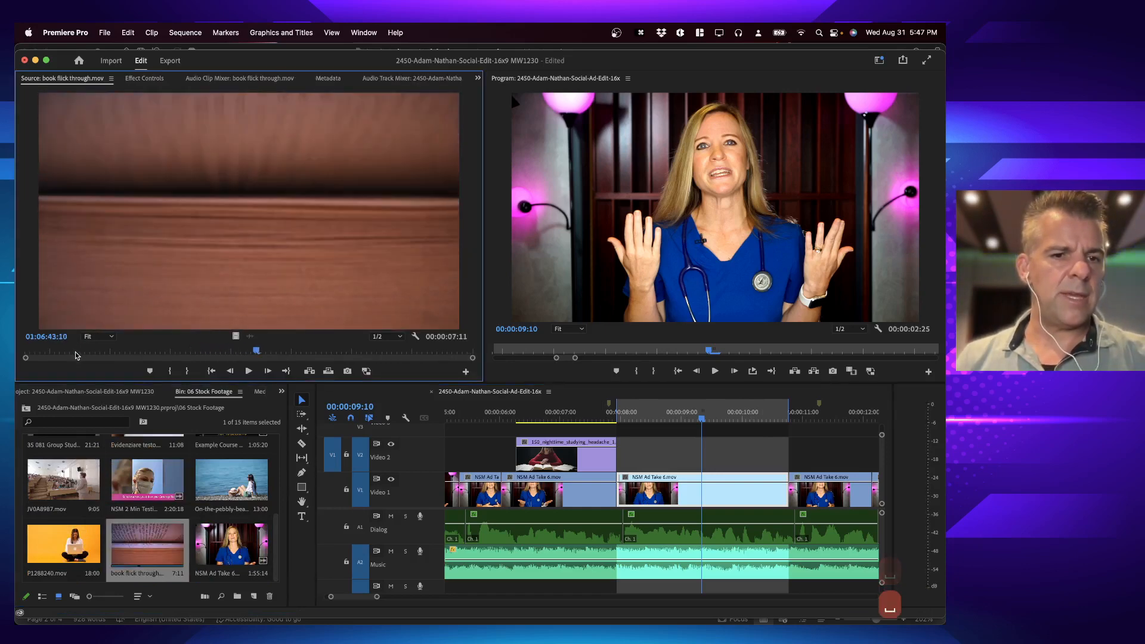
pyautogui.click(67, 352)
pyautogui.press('space')
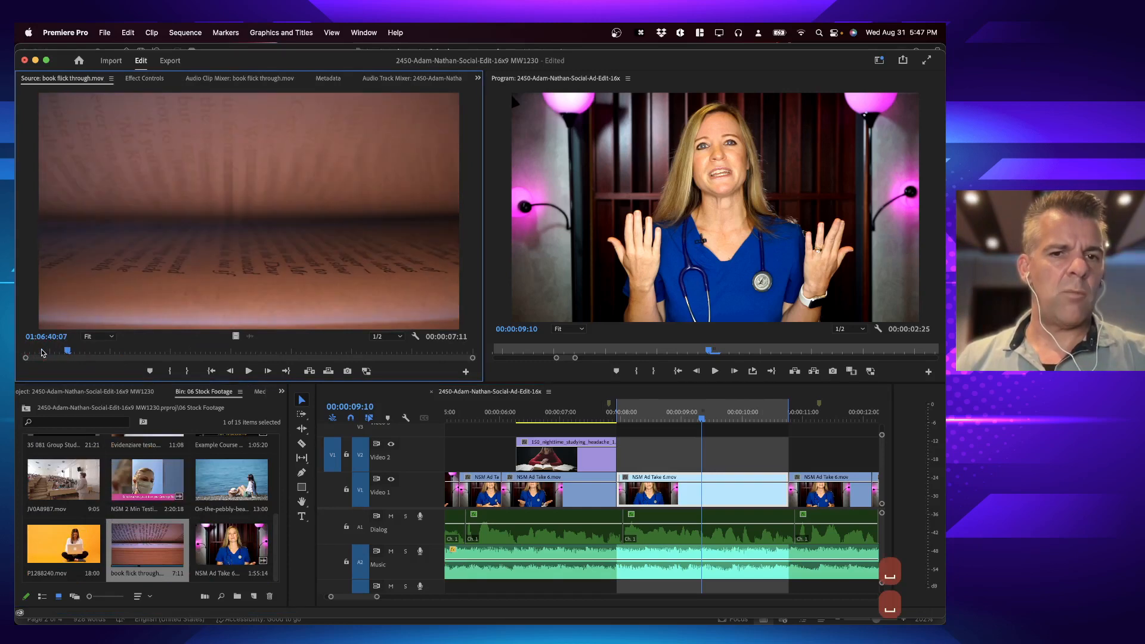
pyautogui.press('space')
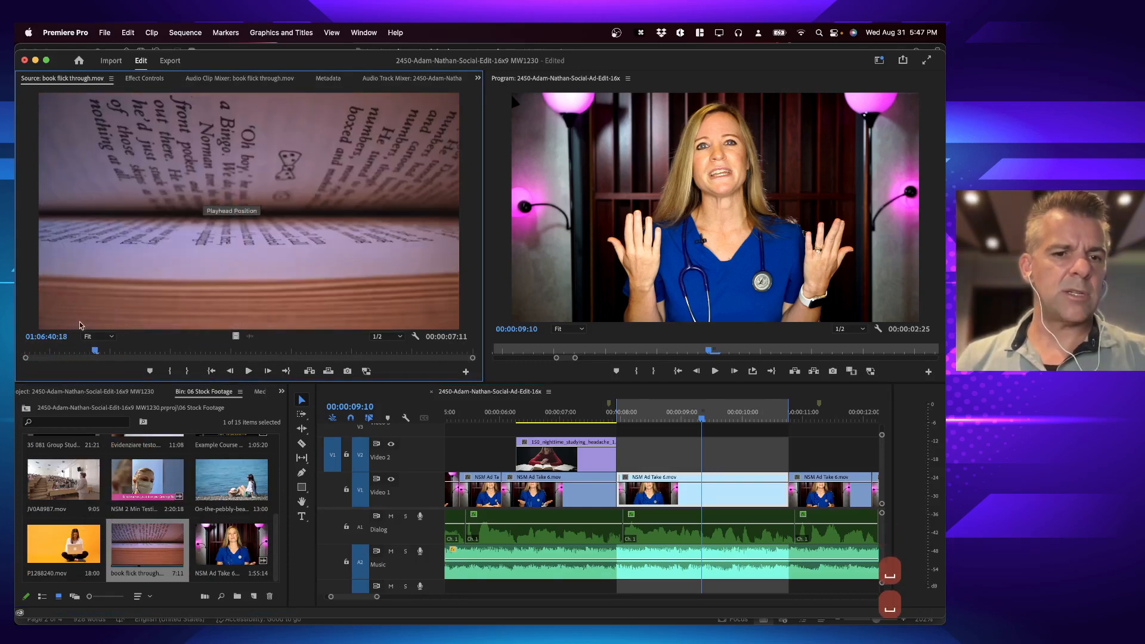
pyautogui.click(65, 352)
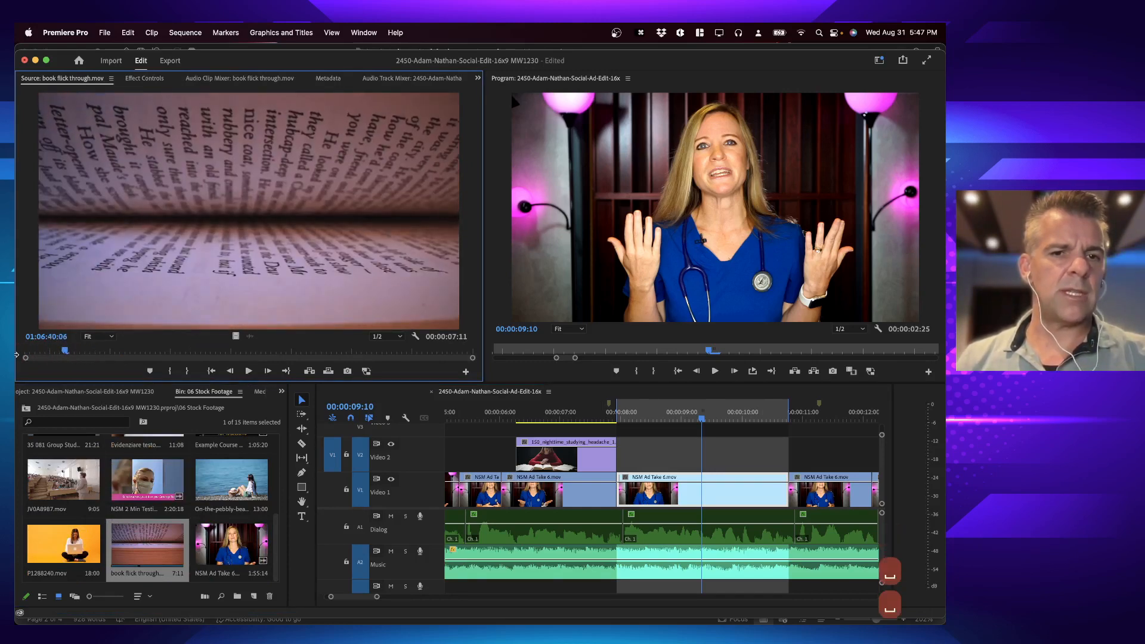
pyautogui.press('space')
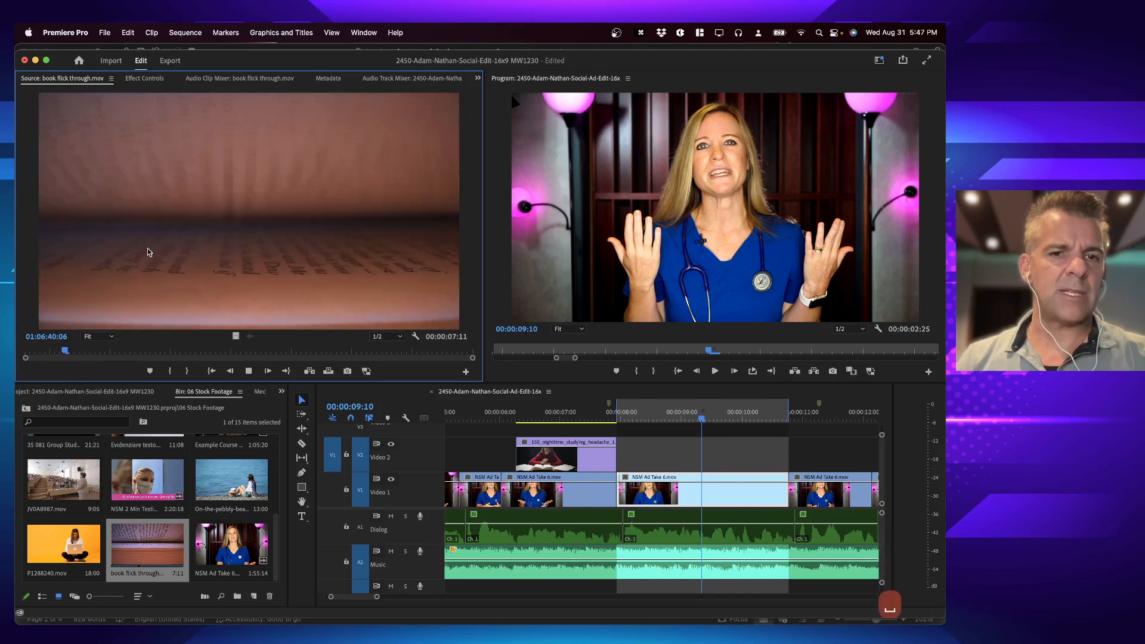
pyautogui.press('Up')
pyautogui.press('space')
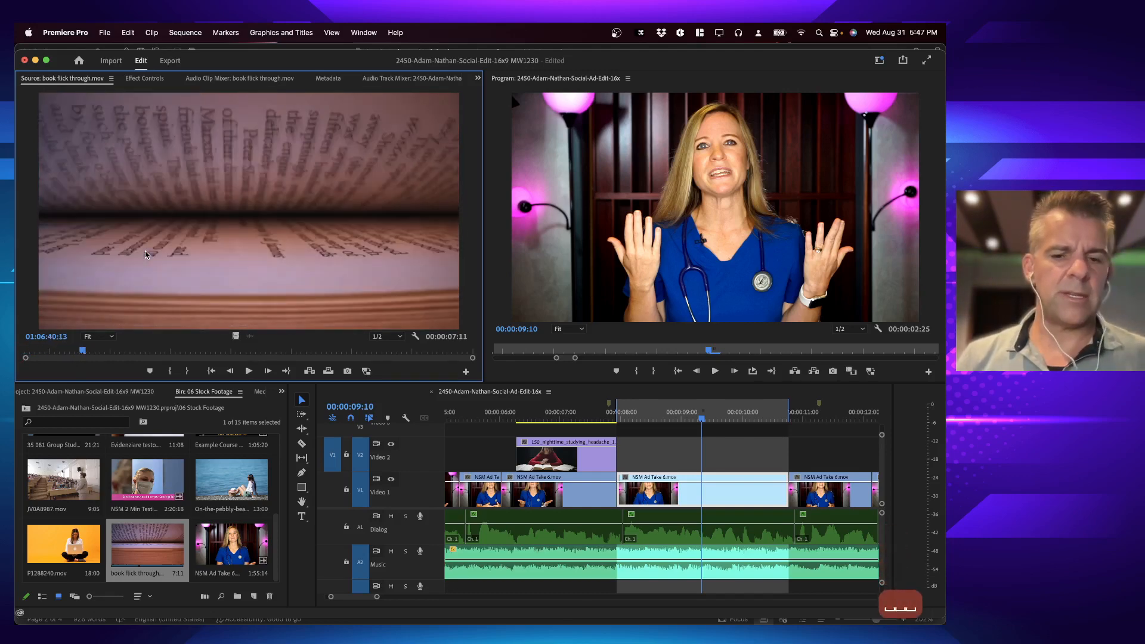
pyautogui.press('i')
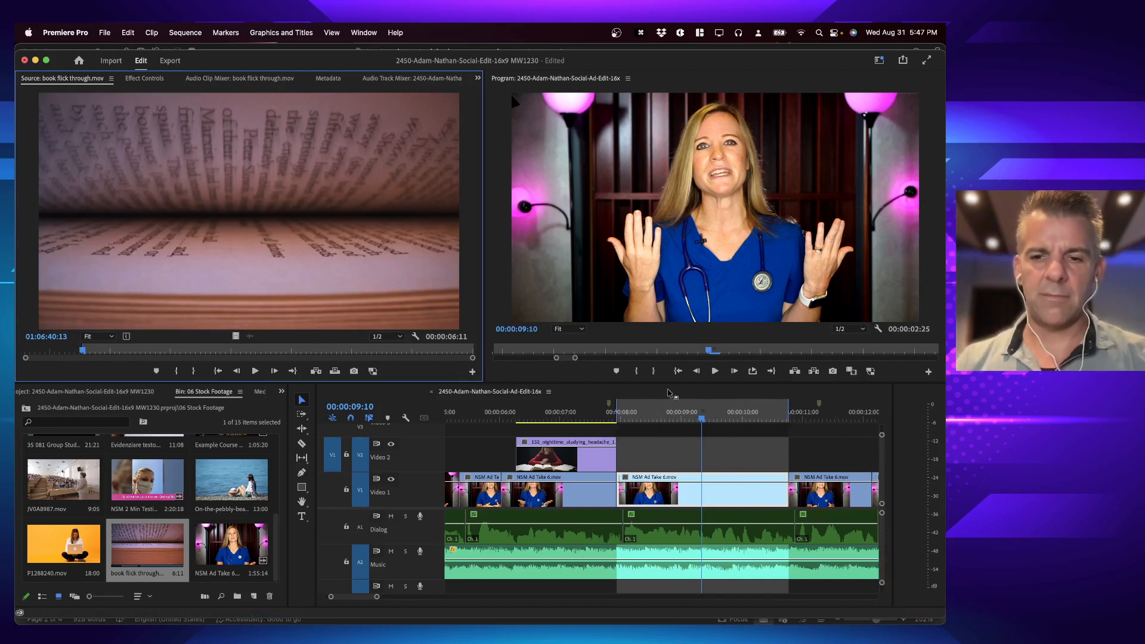
# Step: Overwrite the book clip into the marked range on Video 2 and play back both cutaways
pyautogui.press('.')
pyautogui.click(514, 416)
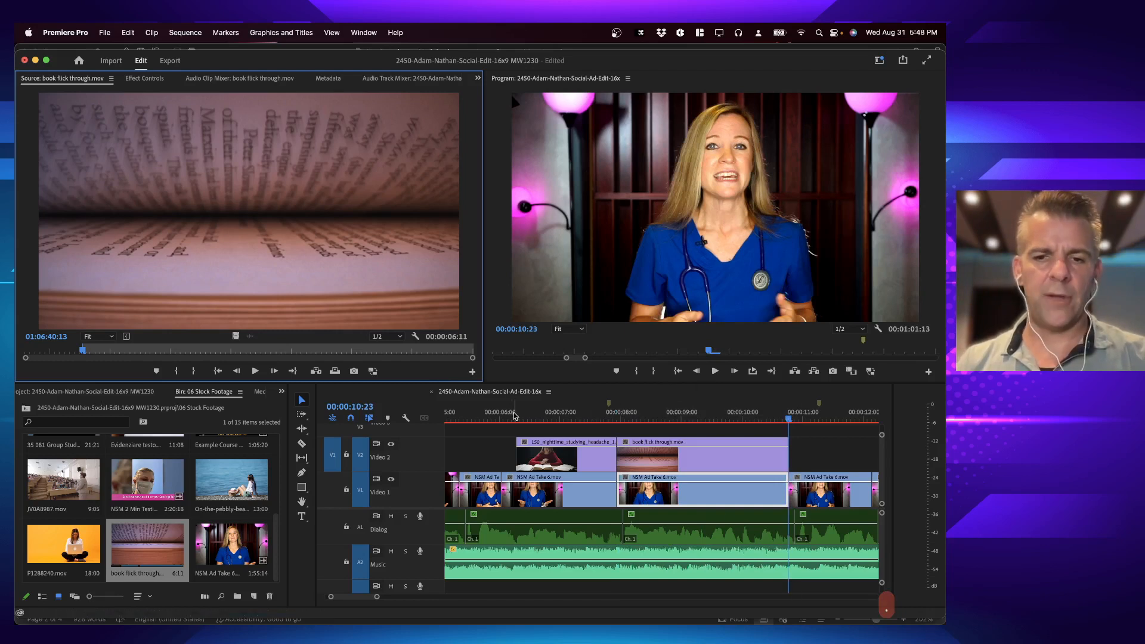
pyautogui.press('space')
pyautogui.press('space')
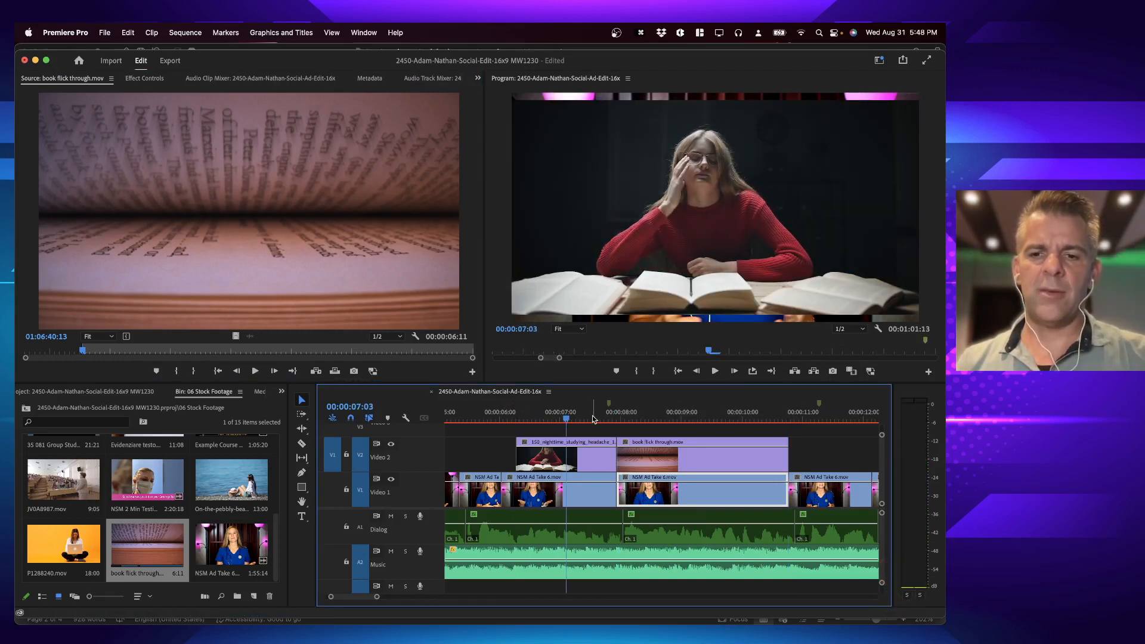
pyautogui.press('space')
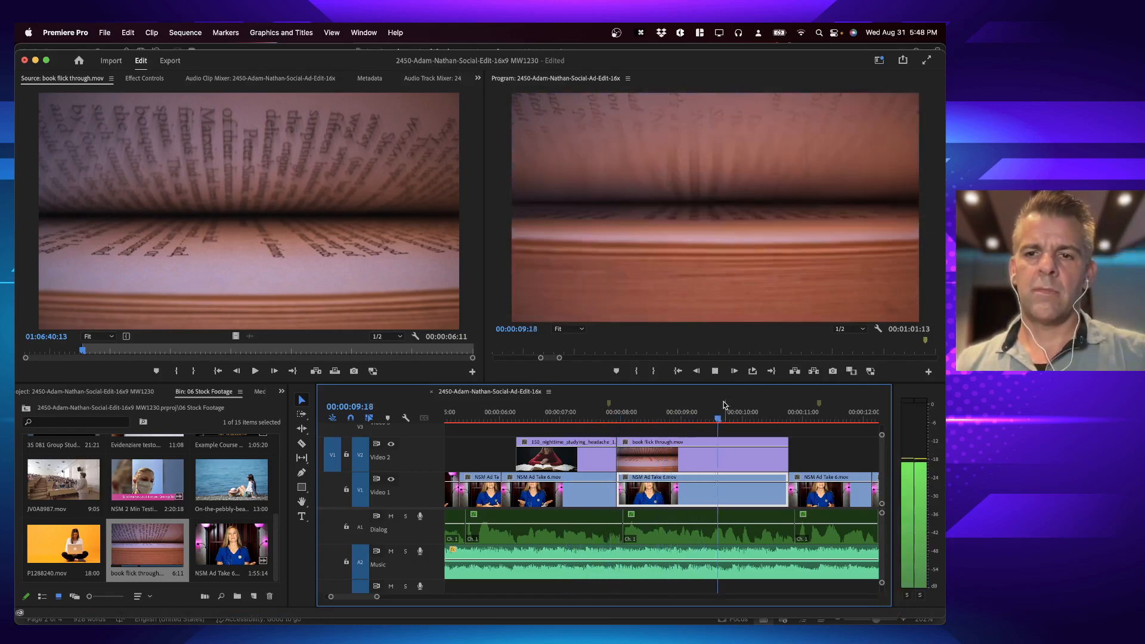
pyautogui.press('space')
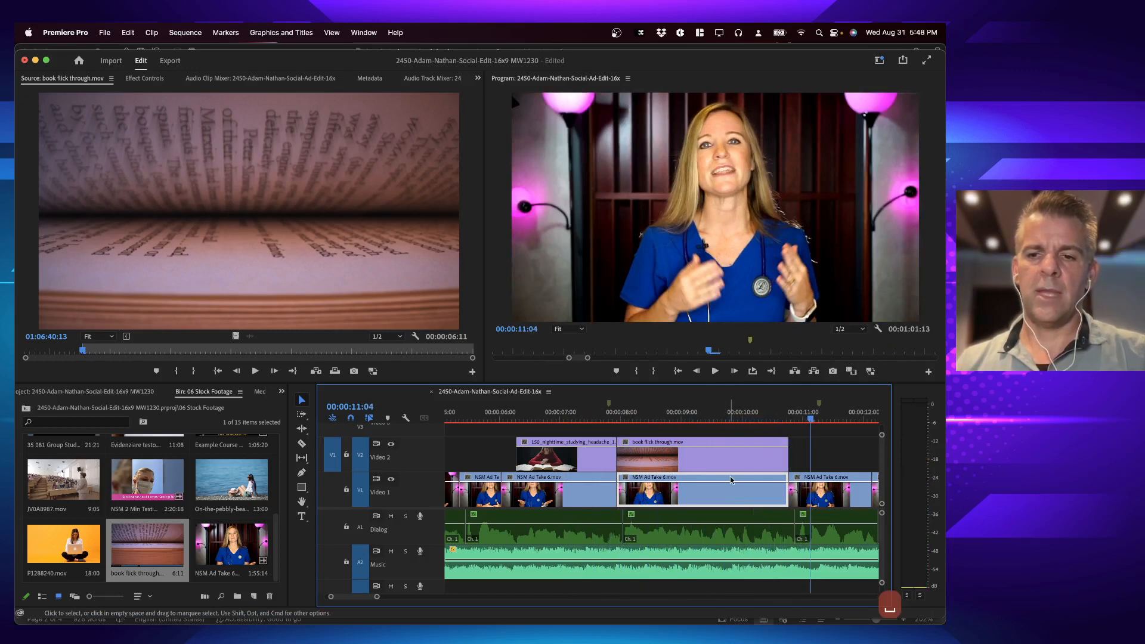
# Step: Mark the range of the Video 1 clip after the book cutaway and load Evidenziare testo.mov as the source
pyautogui.click(742, 498)
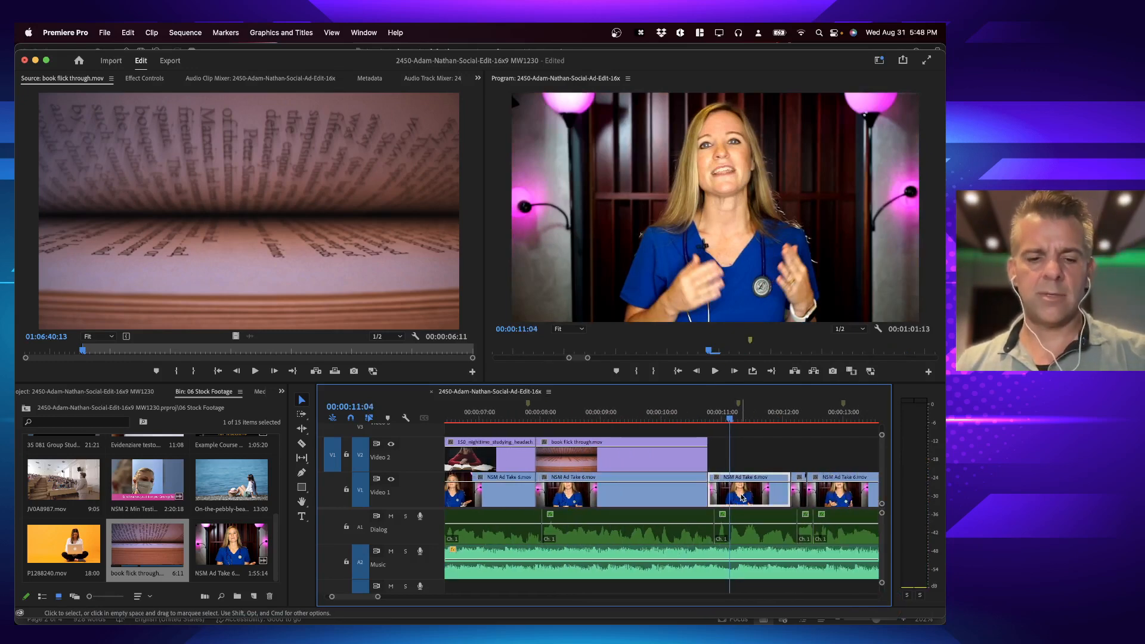
pyautogui.press('x')
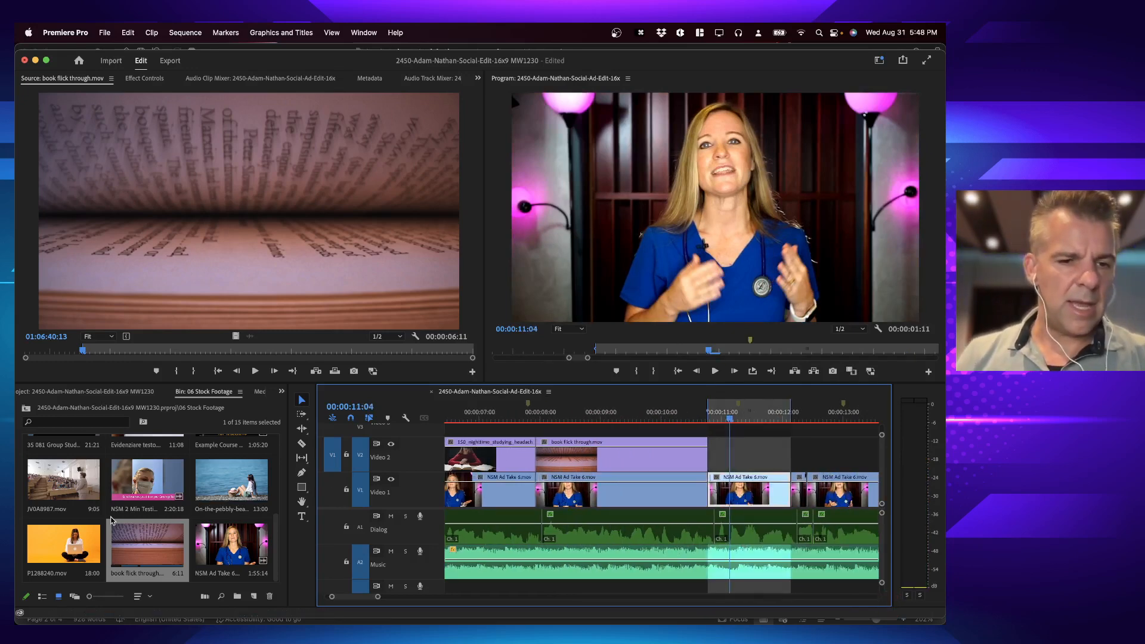
pyautogui.scroll(5, 110, 521)
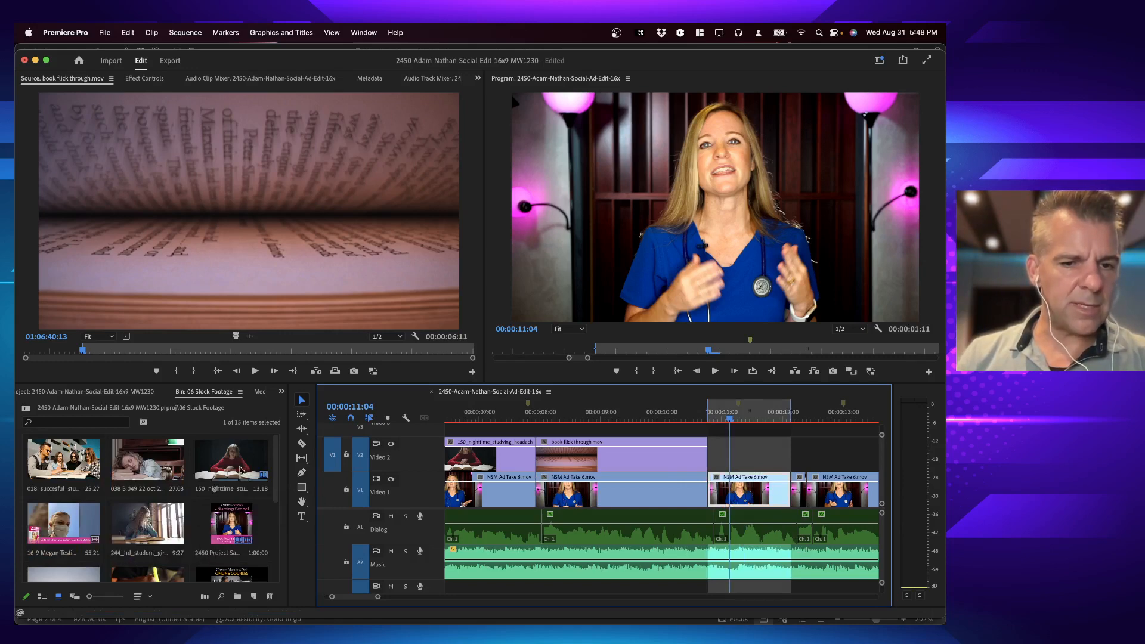
pyautogui.scroll(-2, 150, 527)
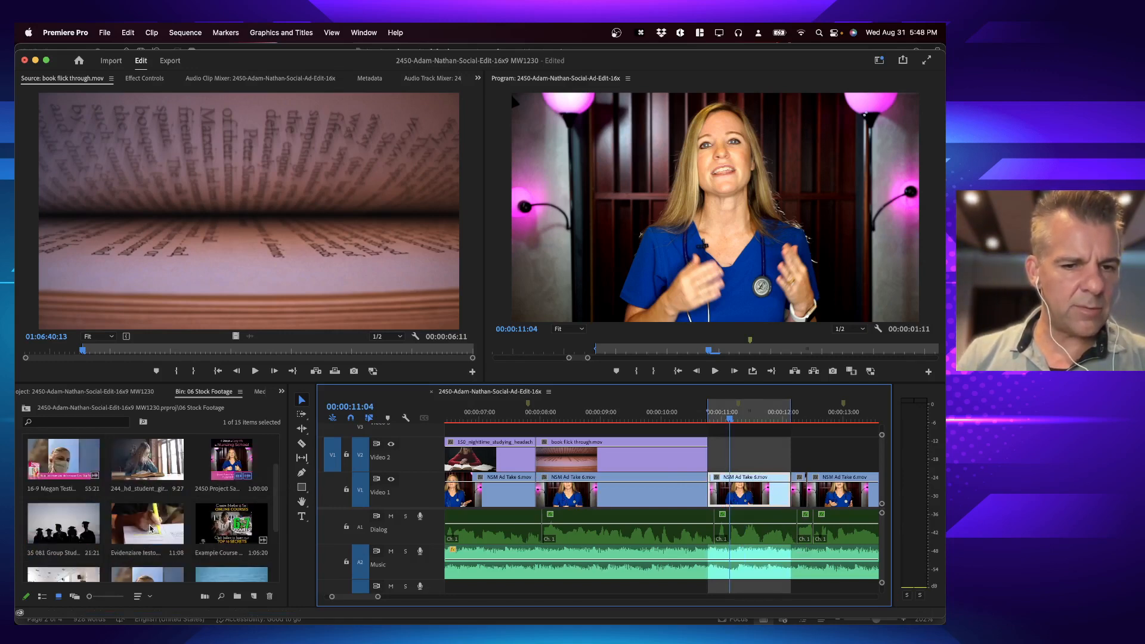
pyautogui.doubleClick(149, 528)
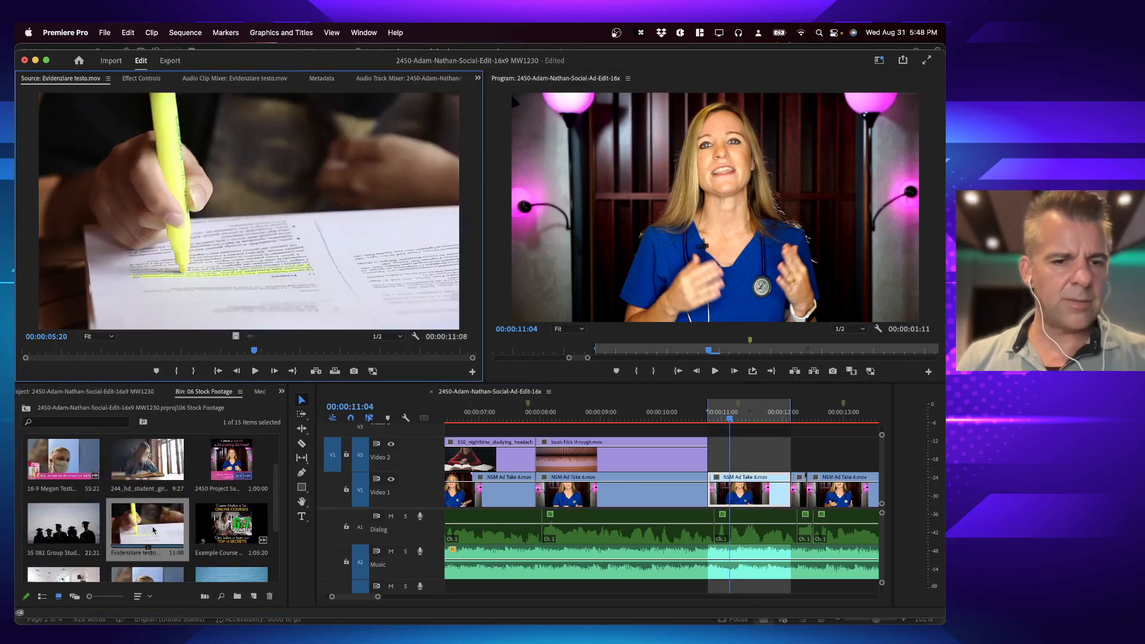
# Step: Preview the highlighter clip from its start, mark its In point at 00:00:07:18 and play from there
pyautogui.press('space')
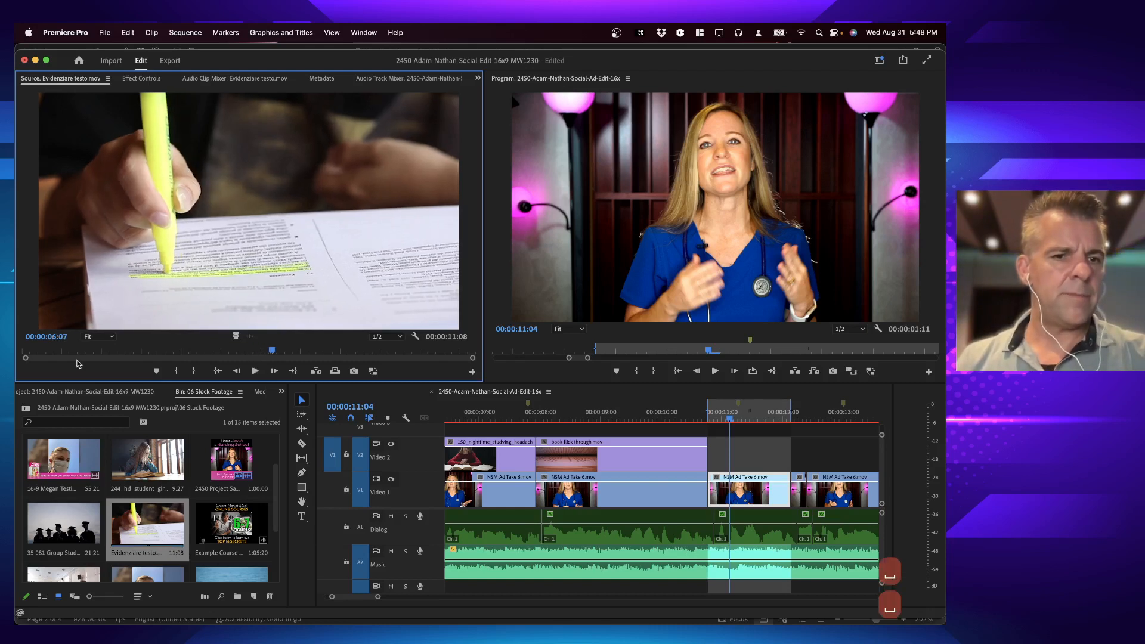
pyautogui.moveTo(77, 352); pyautogui.dragTo(17, 349)
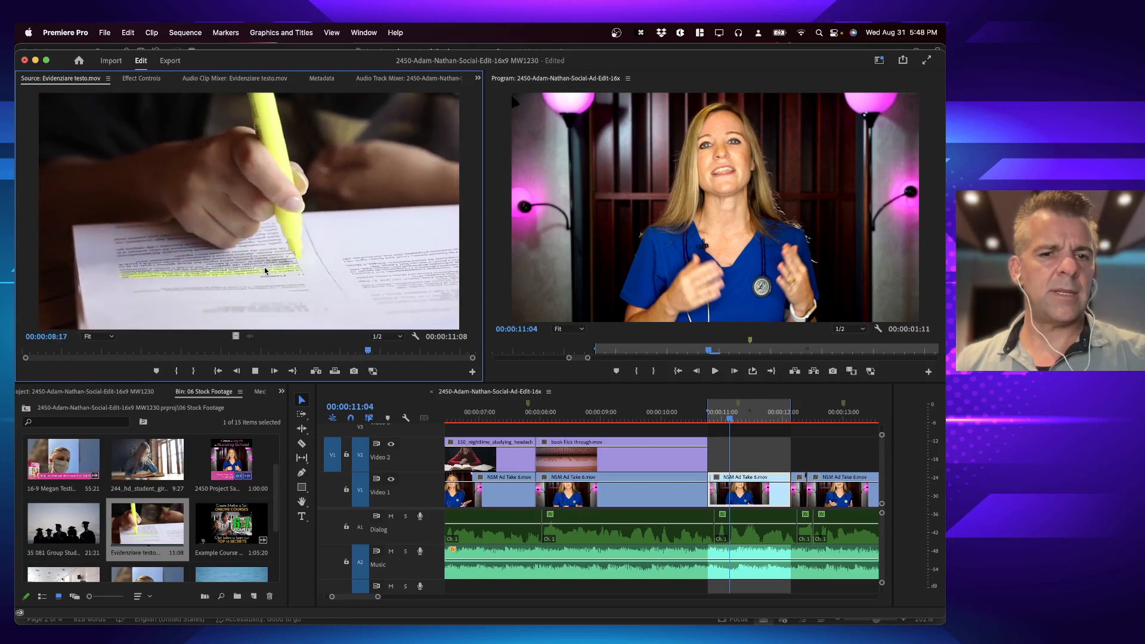
pyautogui.press('space')
pyautogui.moveTo(335, 353)
pyautogui.mouseDown()
pyautogui.moveTo(290, 354)
pyautogui.moveTo(368, 356)
pyautogui.moveTo(330, 355)
pyautogui.mouseUp()
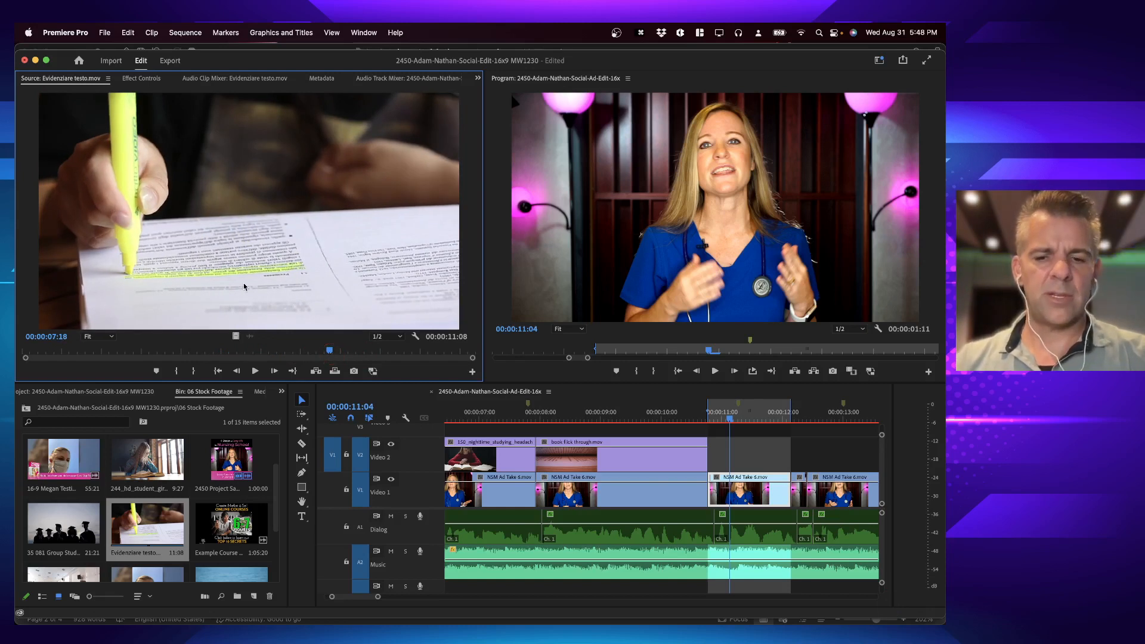
pyautogui.press('i')
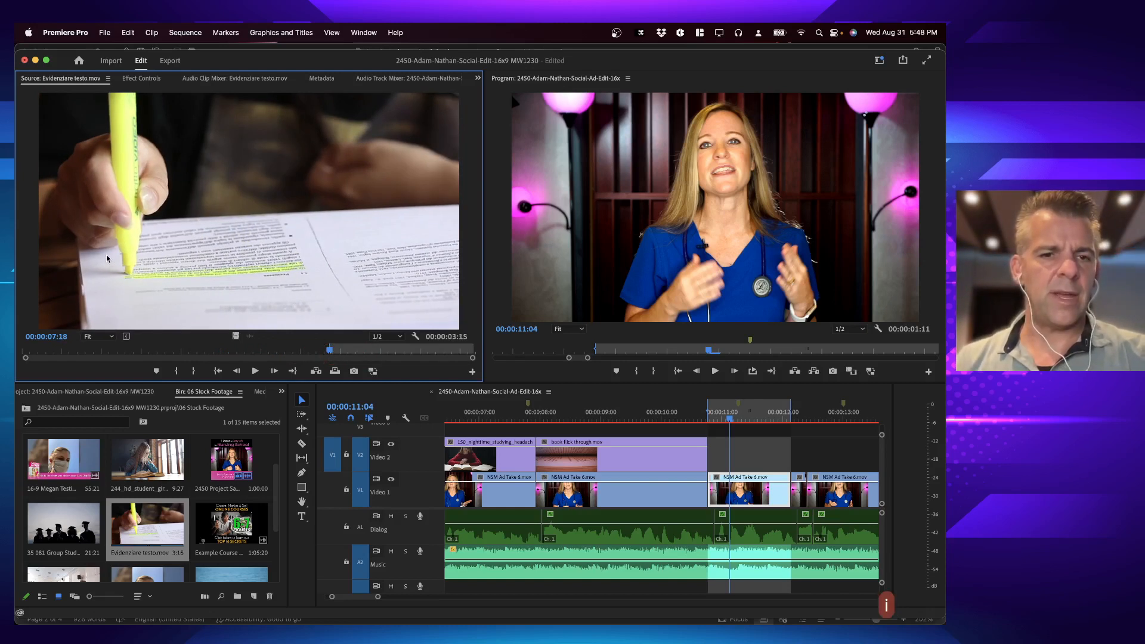
pyautogui.press('space')
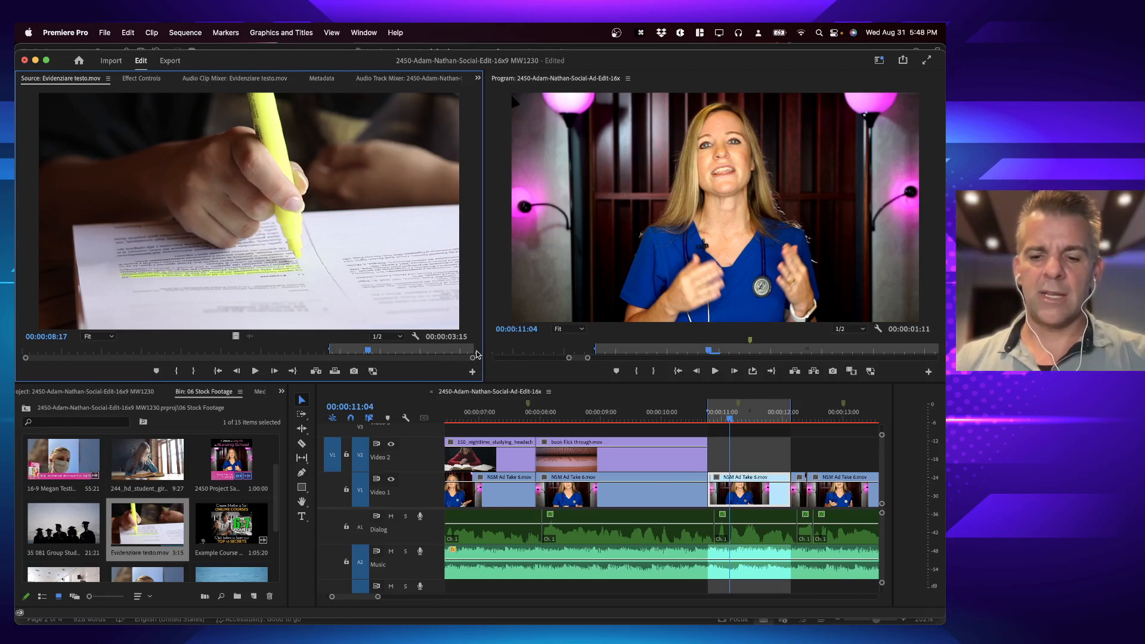
# Step: Try overwriting the highlighter clip into the marked range, and undo the edit
pyautogui.press('.')
pyautogui.press('super+z')
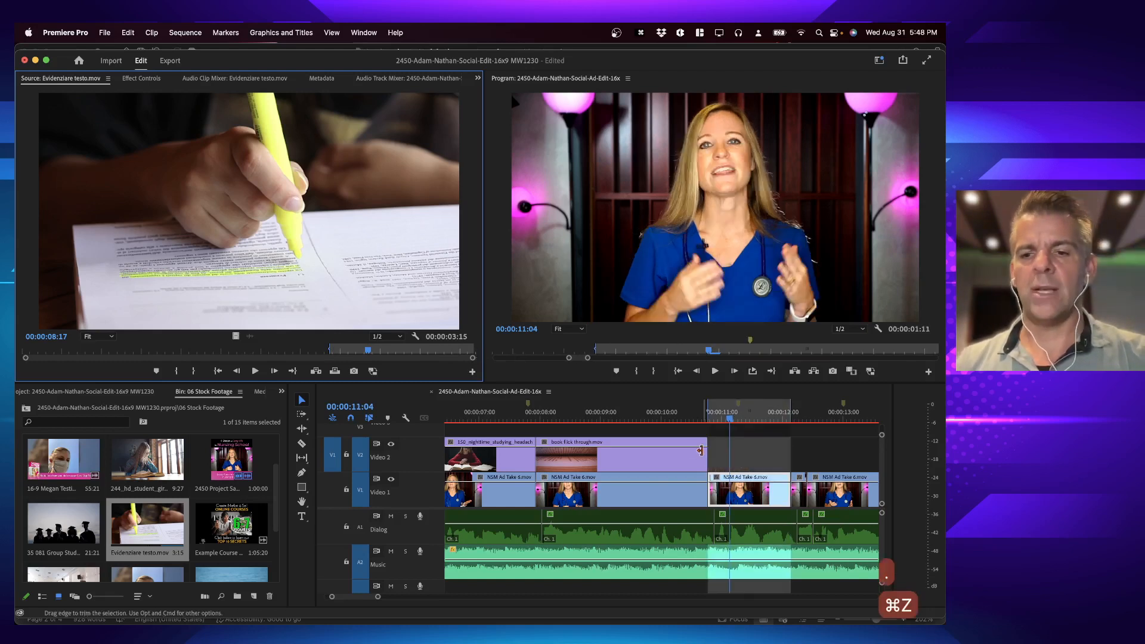
# Step: Extend the marked sequence range by setting its Out point at 00:00:14:11
pyautogui.hscroll(5, 775, 429)
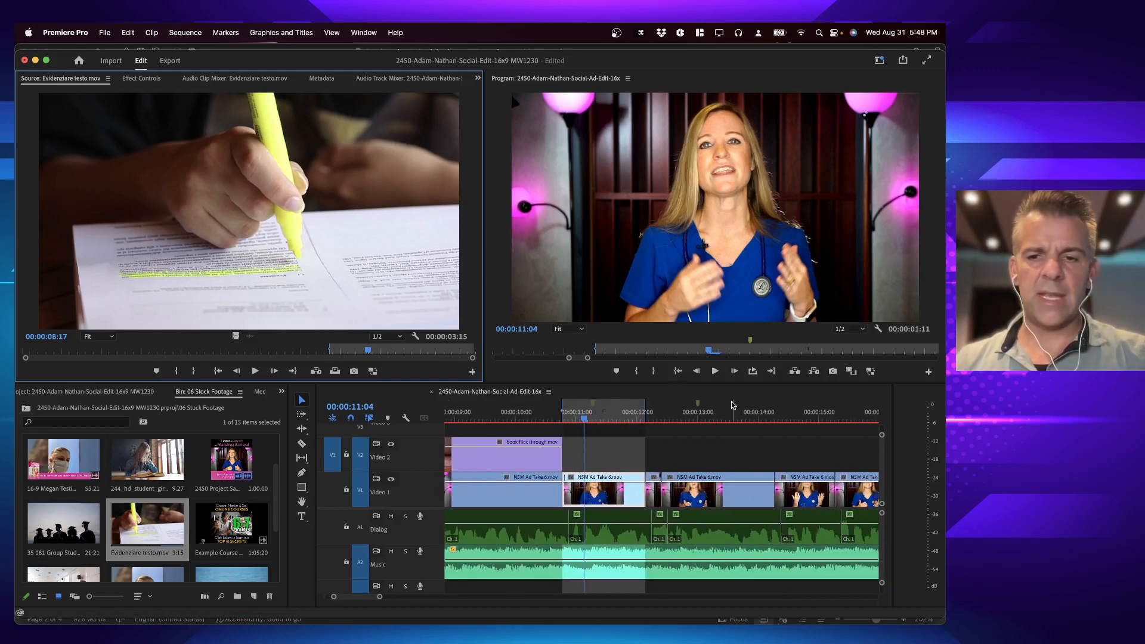
pyautogui.click(782, 411)
pyautogui.press('o')
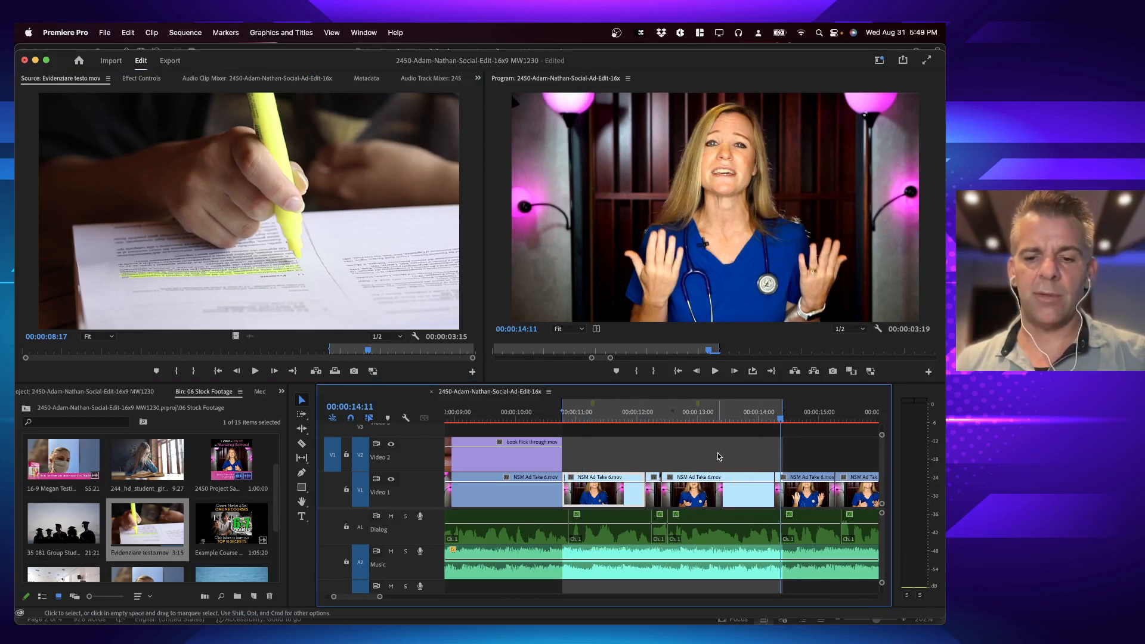
# Step: Try overwriting the highlighter clip into the marked range with the Fit Clip option Ignore Source In Point, and undo the edit
pyautogui.press('.')
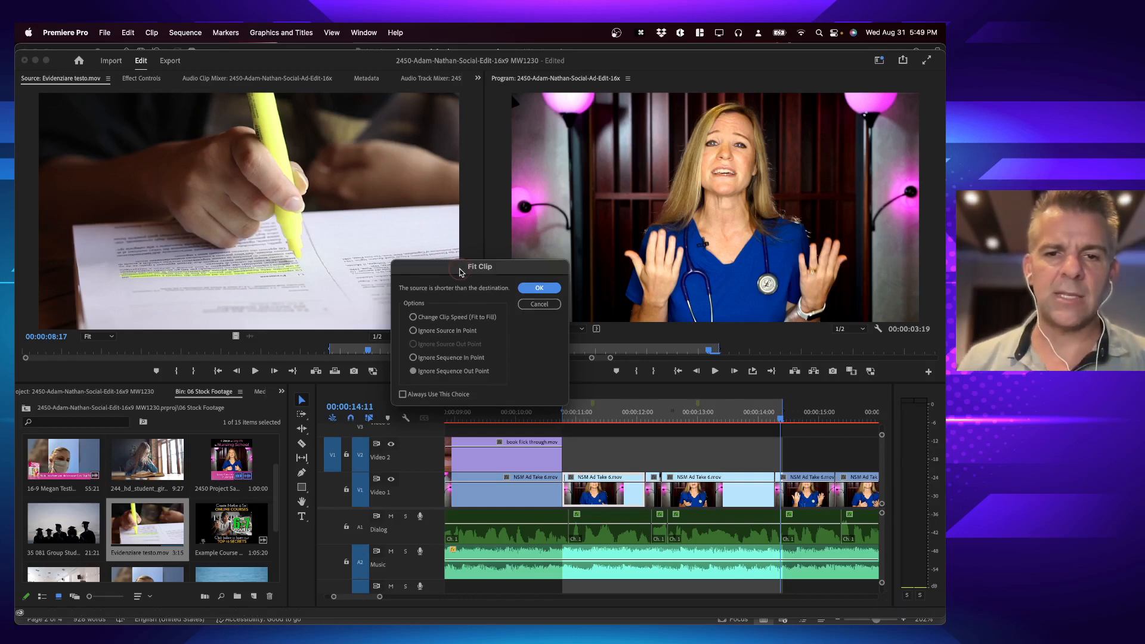
pyautogui.moveTo(462, 271); pyautogui.dragTo(441, 248)
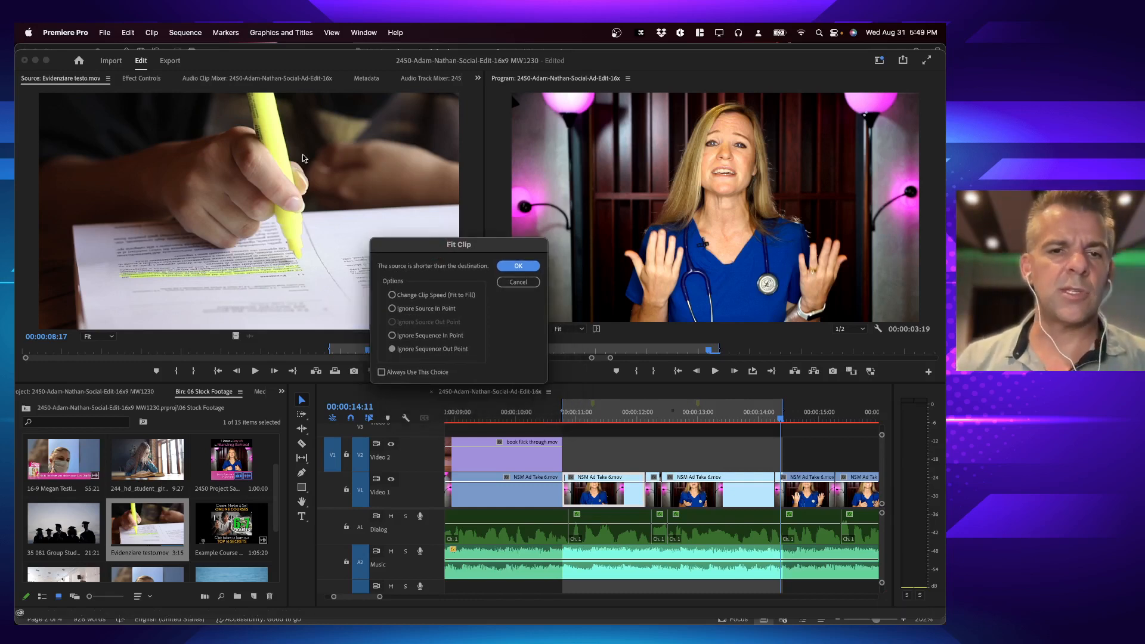
pyautogui.moveTo(436, 256); pyautogui.dragTo(621, 244)
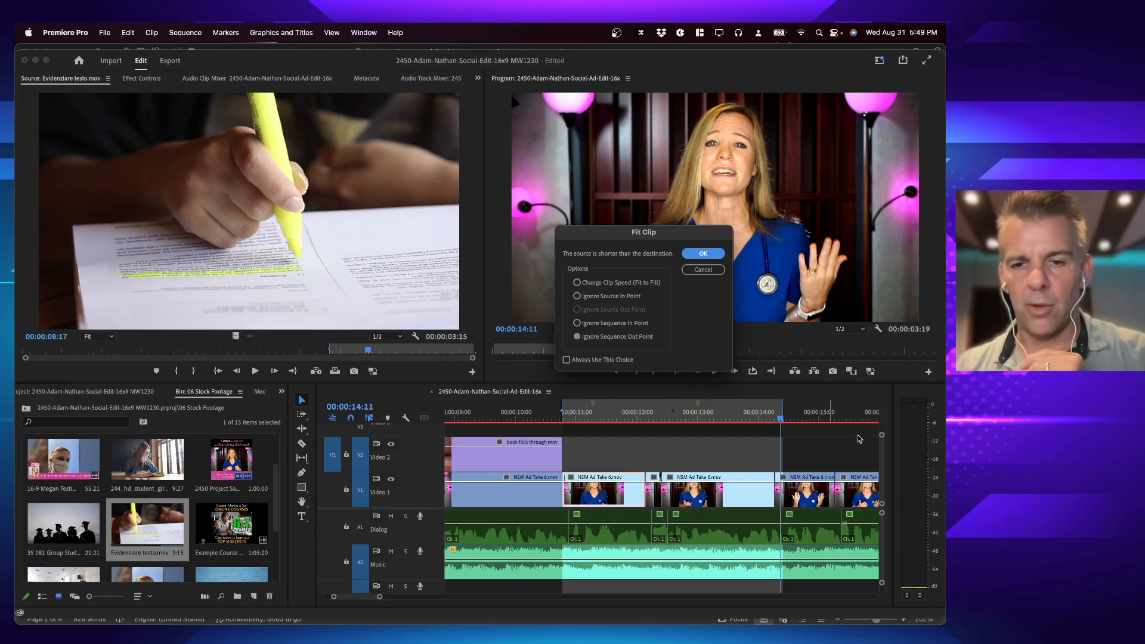
pyautogui.click(593, 296)
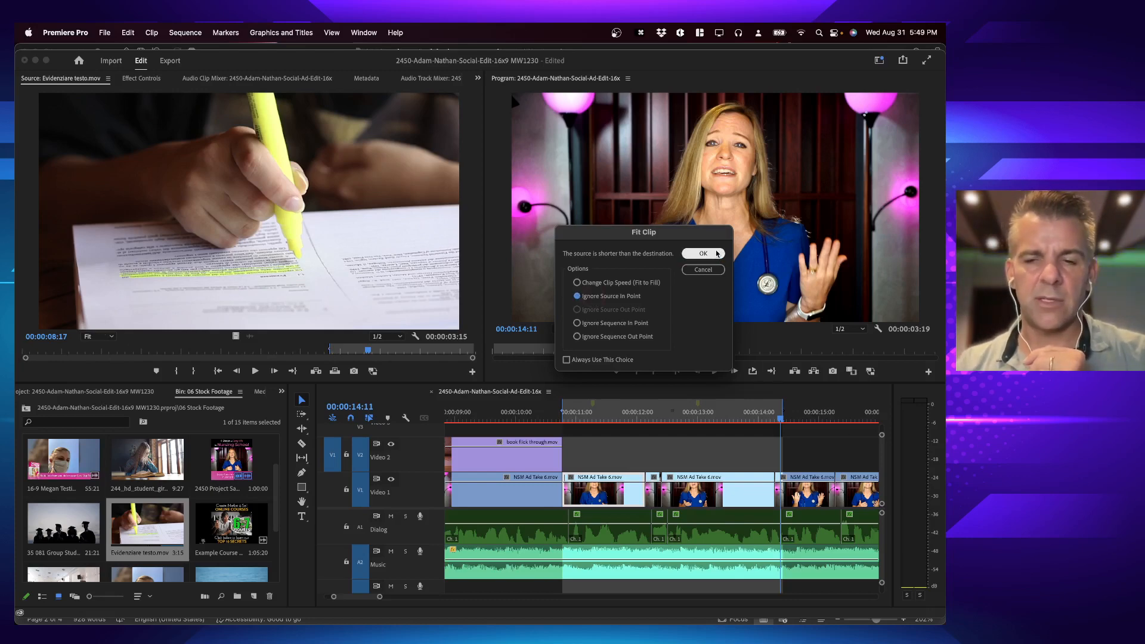
pyautogui.click(703, 254)
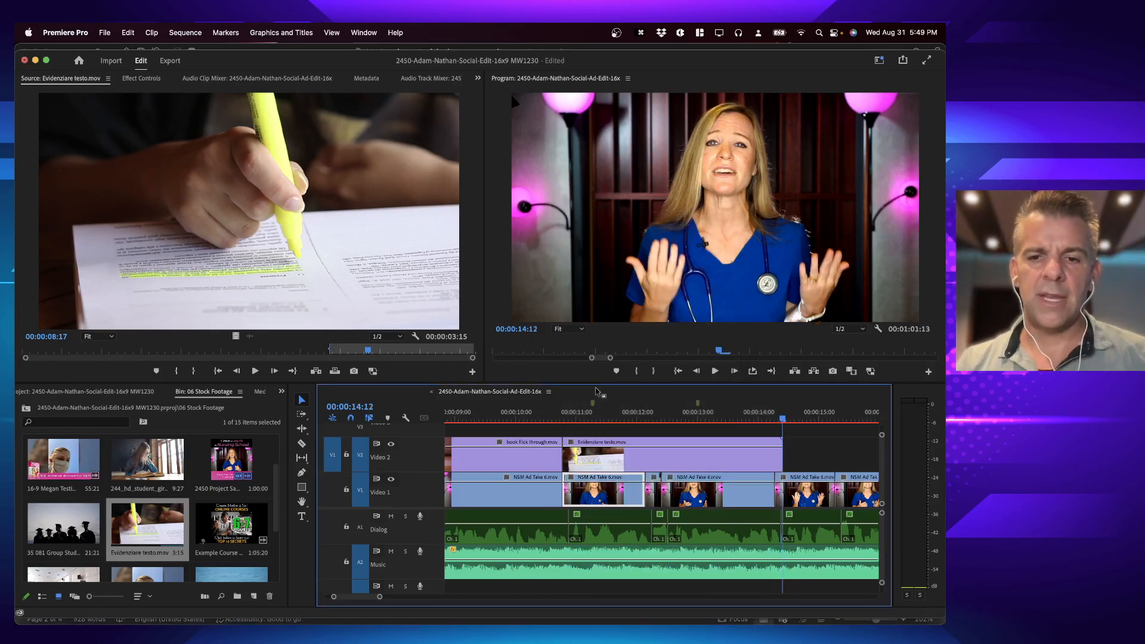
pyautogui.moveTo(578, 417)
pyautogui.mouseDown()
pyautogui.moveTo(558, 417)
pyautogui.moveTo(702, 417)
pyautogui.mouseUp()
pyautogui.press('super+z')
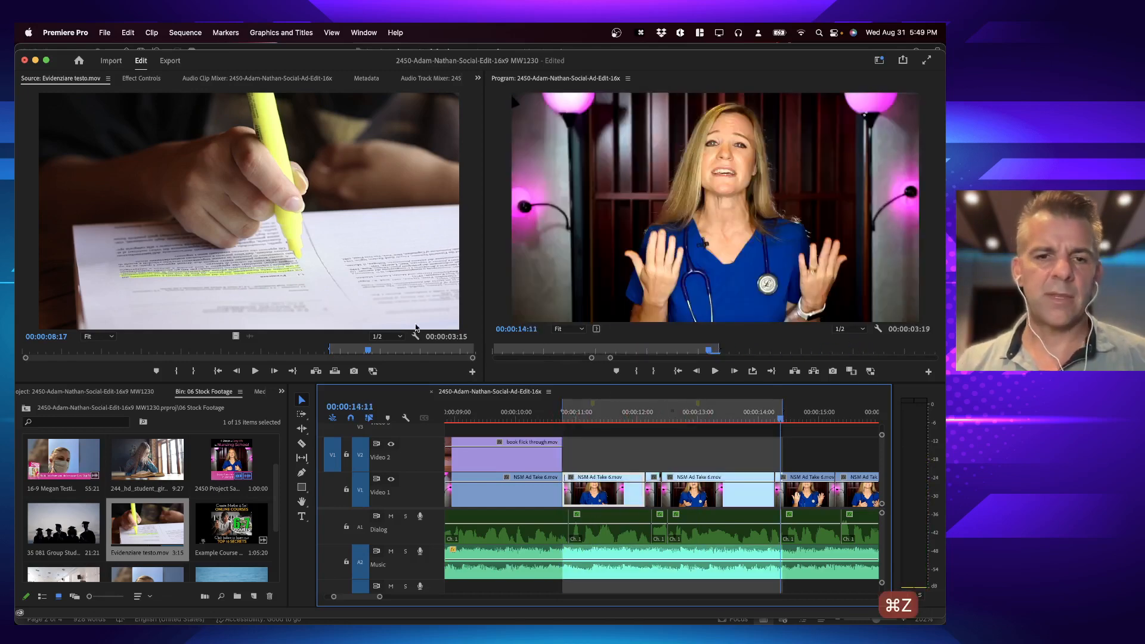
# Step: Try the highlighter overwrite again with the Fit Clip option Ignore Sequence Out Point, and undo it
pyautogui.press('.')
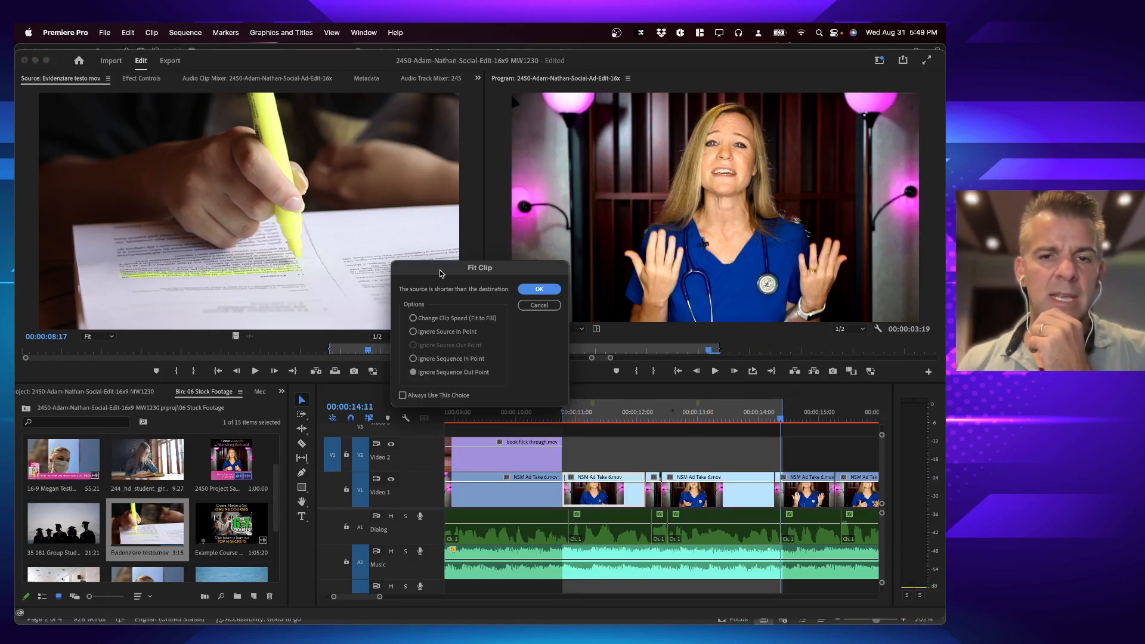
pyautogui.moveTo(441, 275); pyautogui.dragTo(570, 140)
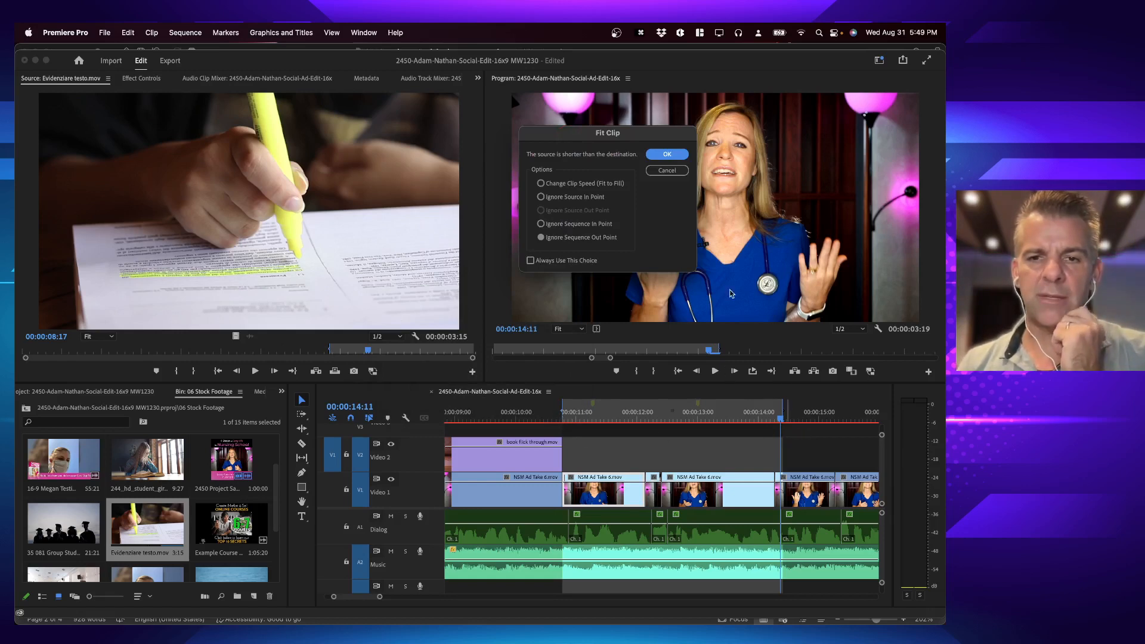
pyautogui.click(667, 154)
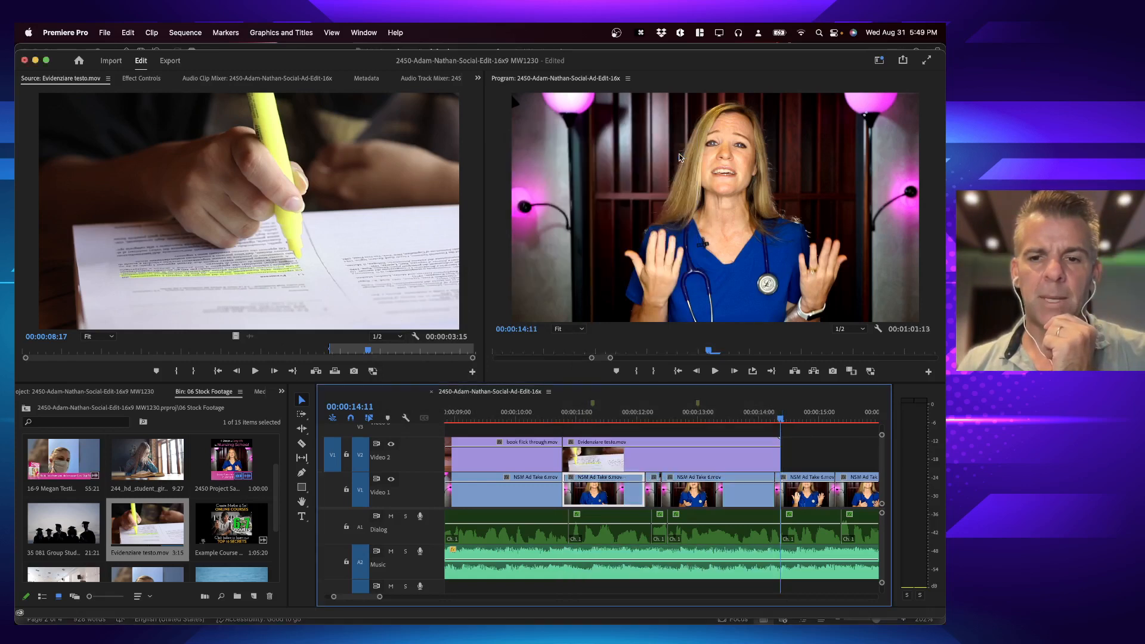
pyautogui.press('super+z')
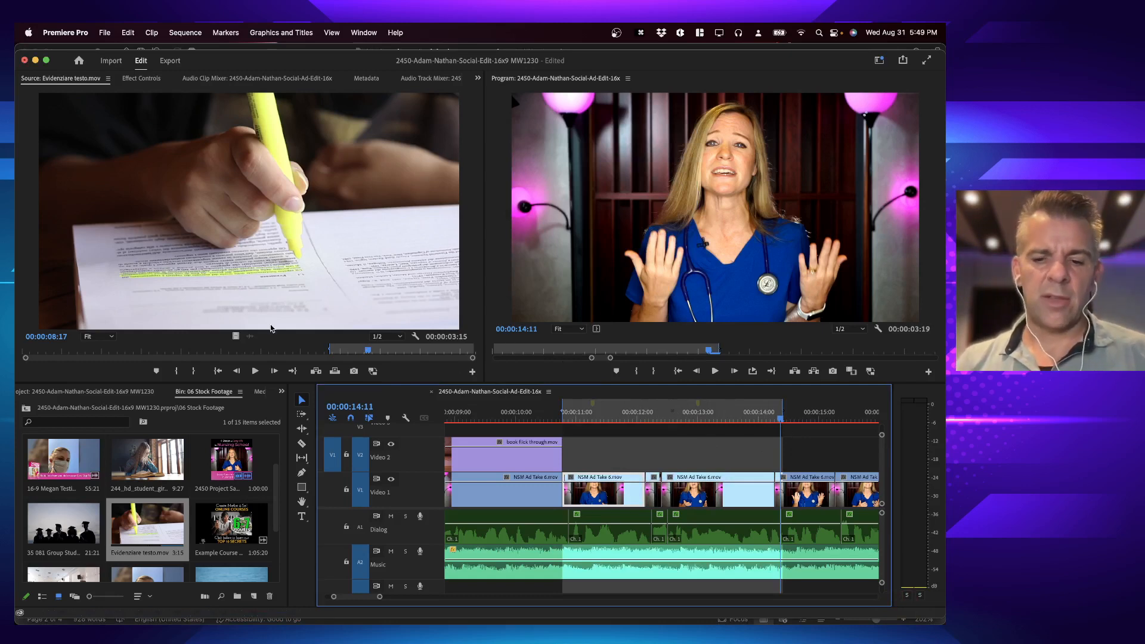
# Step: Try the highlighter overwrite with the Fit Clip option Ignore Sequence In Point, and undo it
pyautogui.press('.')
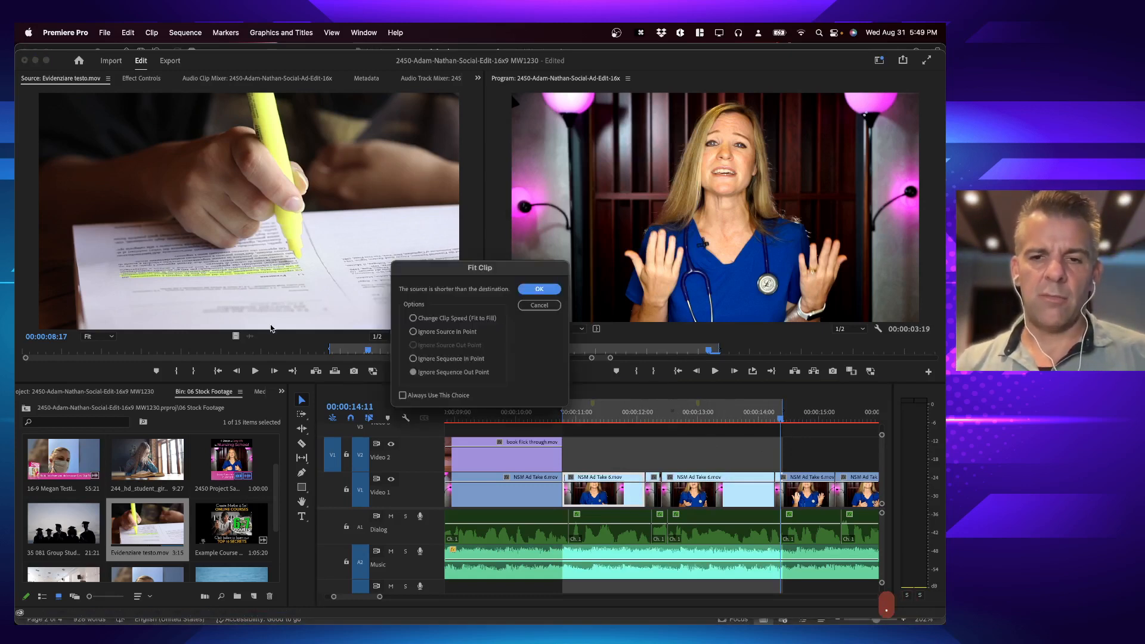
pyautogui.click(436, 360)
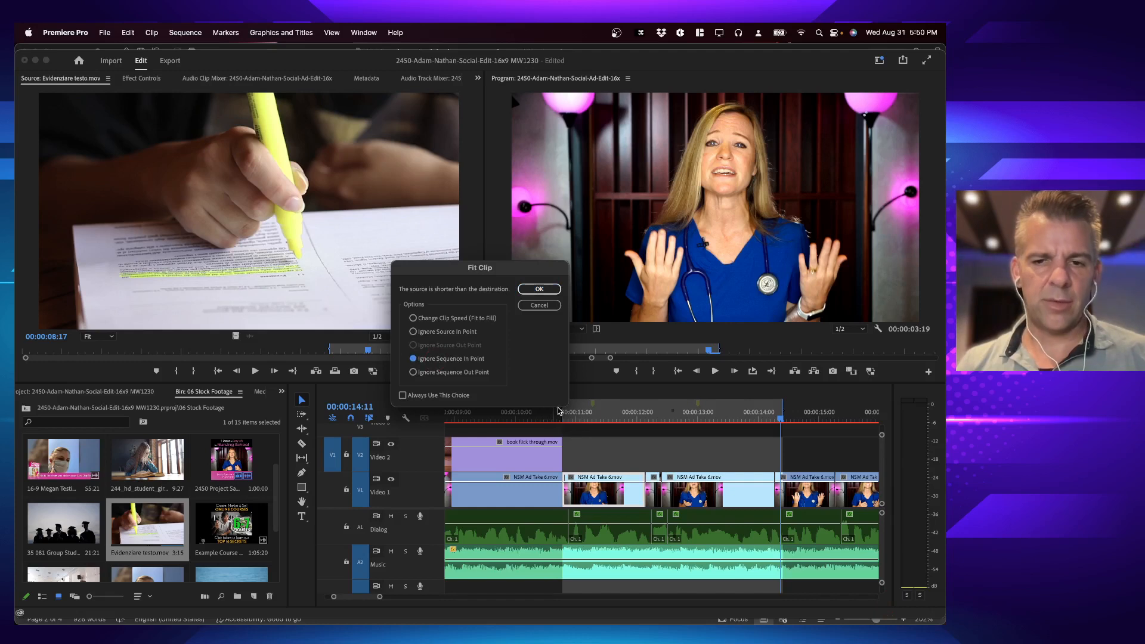
pyautogui.press('Return')
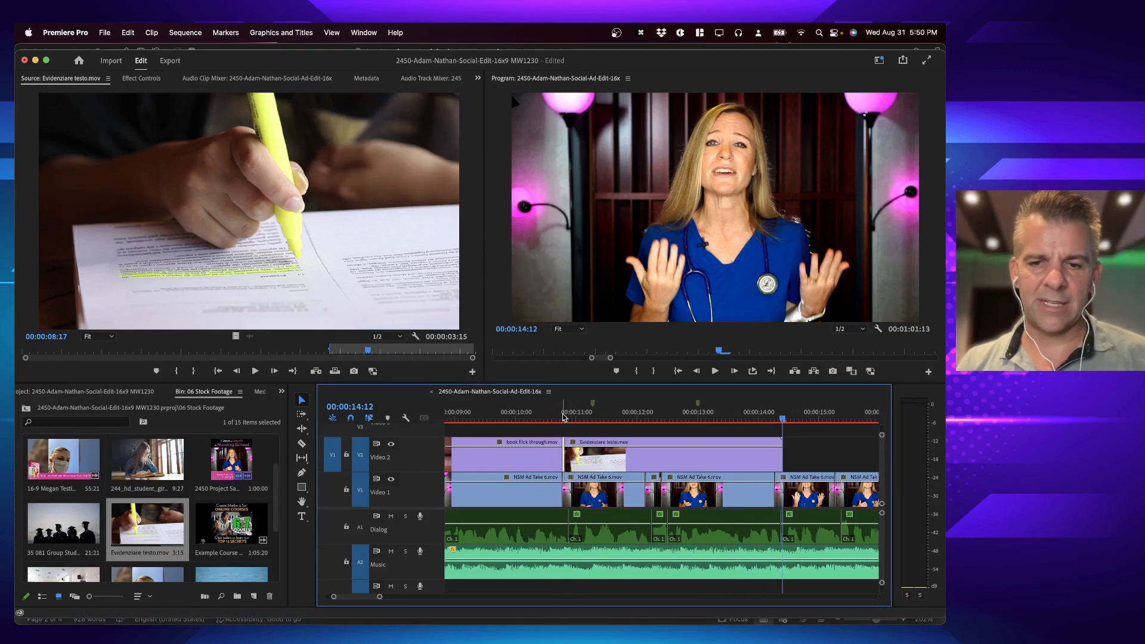
pyautogui.press('space')
pyautogui.press('super+z')
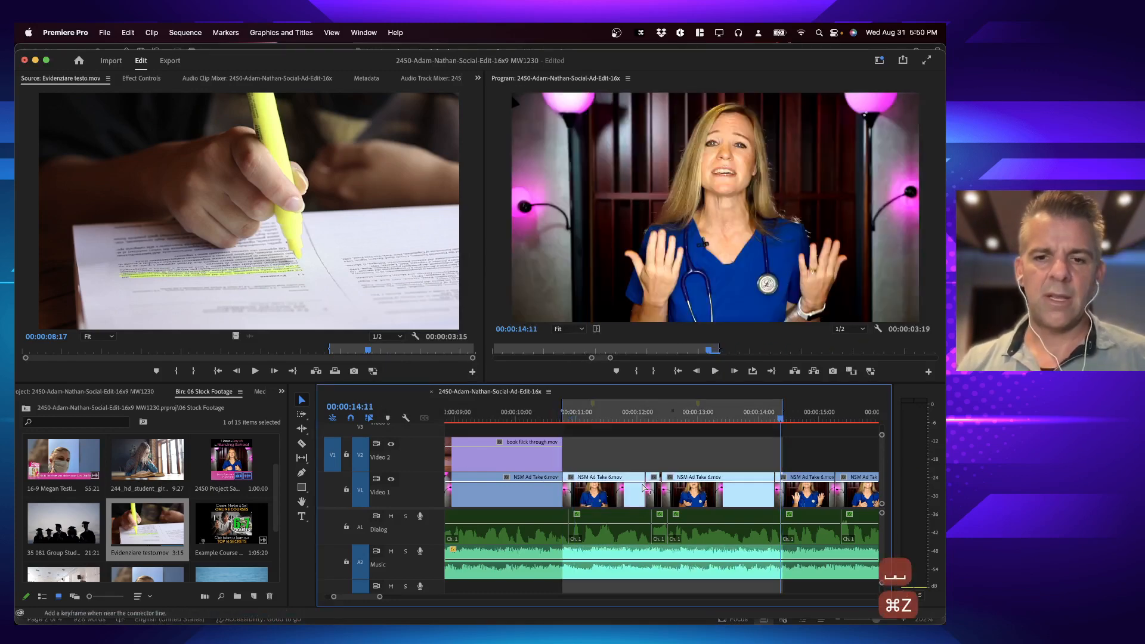
# Step: Mark the range of the Video 1 clip after the book cutaway and extend its Out point to 00:00:14:17
pyautogui.click(591, 416)
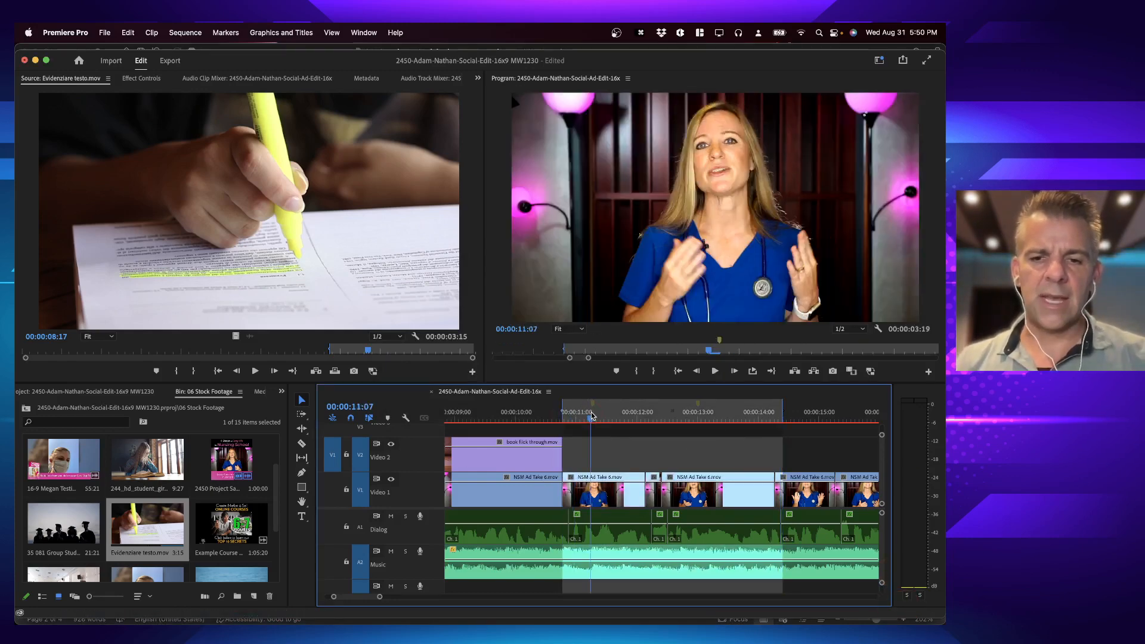
pyautogui.press('x')
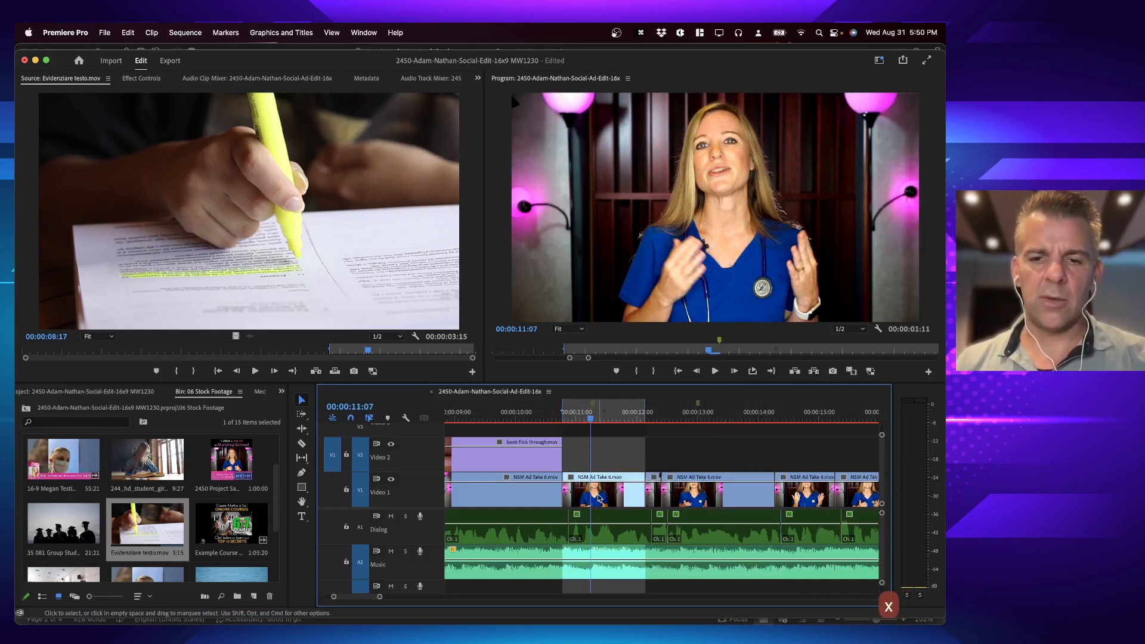
pyautogui.click(299, 231)
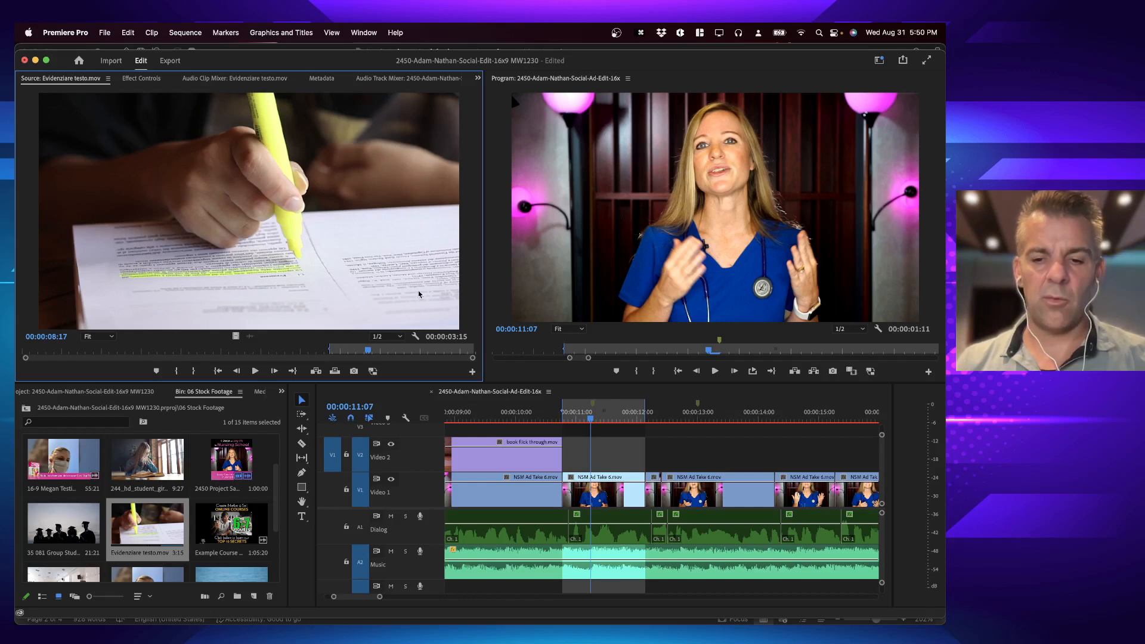
pyautogui.click(793, 416)
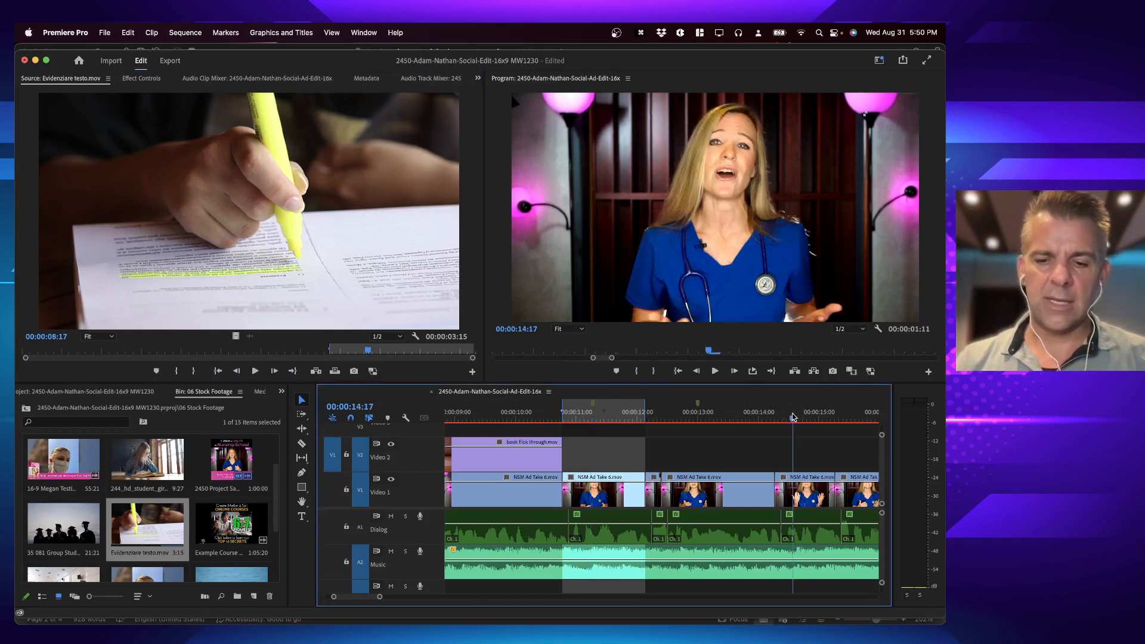
pyautogui.press('o')
# Step: Overwrite the highlighter clip into the marked range on Video 2 using Change Clip Speed (Fit to Fill)
pyautogui.press('.')
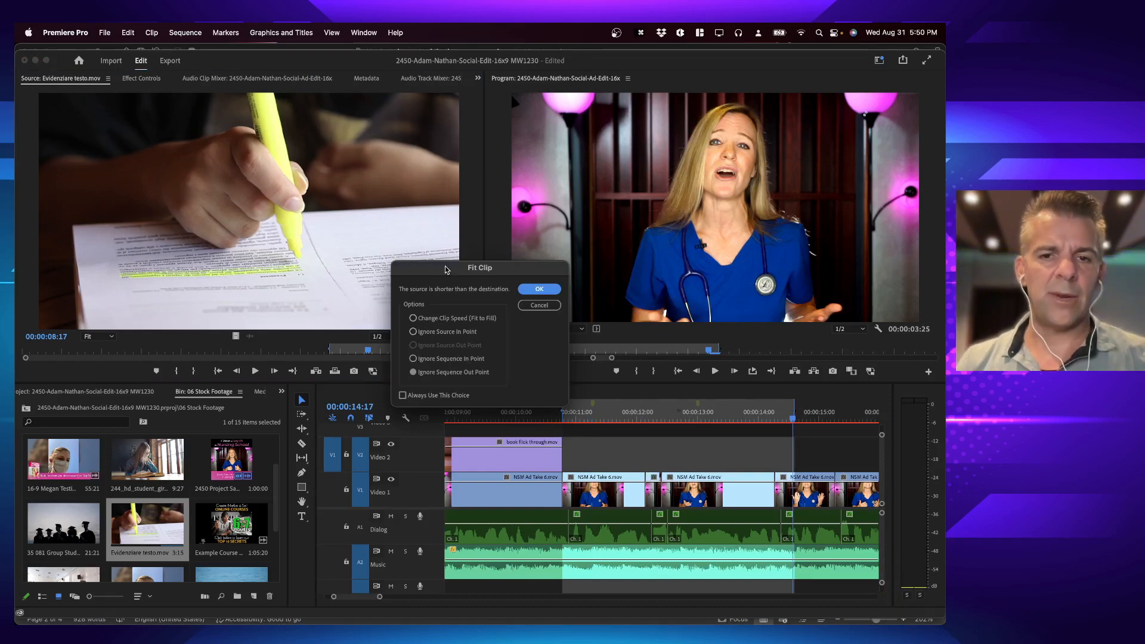
pyautogui.moveTo(447, 270); pyautogui.dragTo(629, 114)
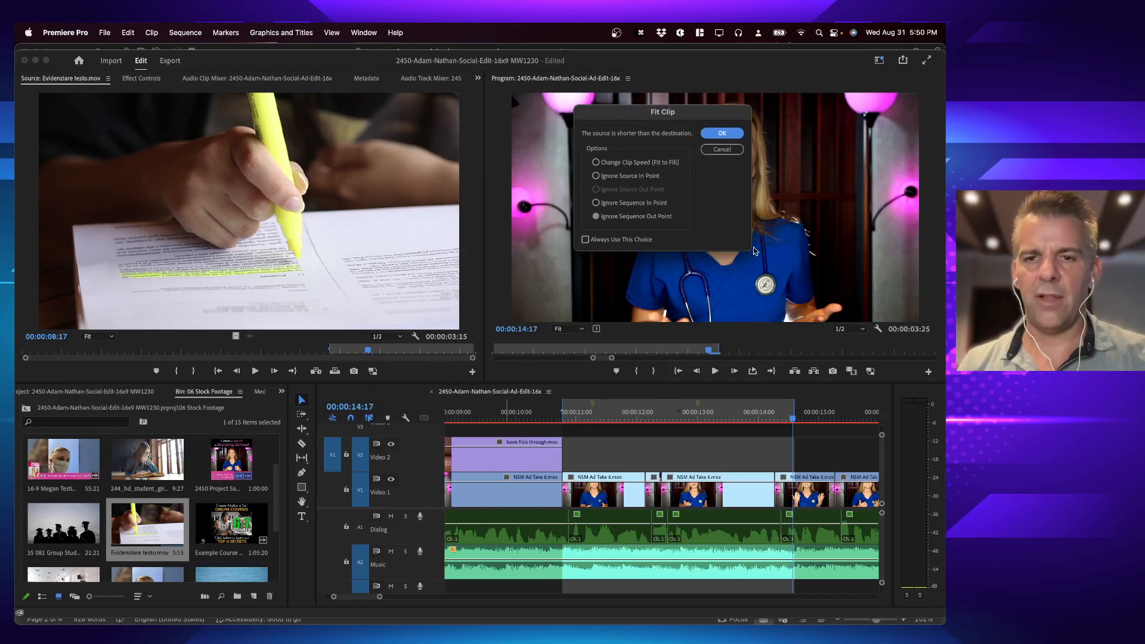
pyautogui.click(636, 163)
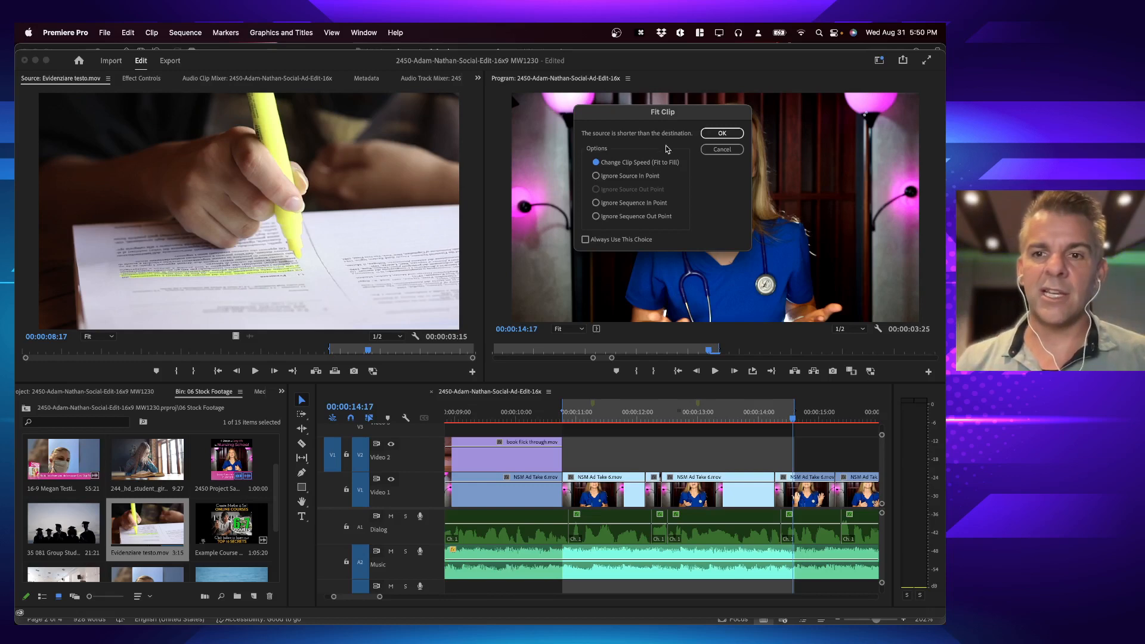
pyautogui.click(721, 134)
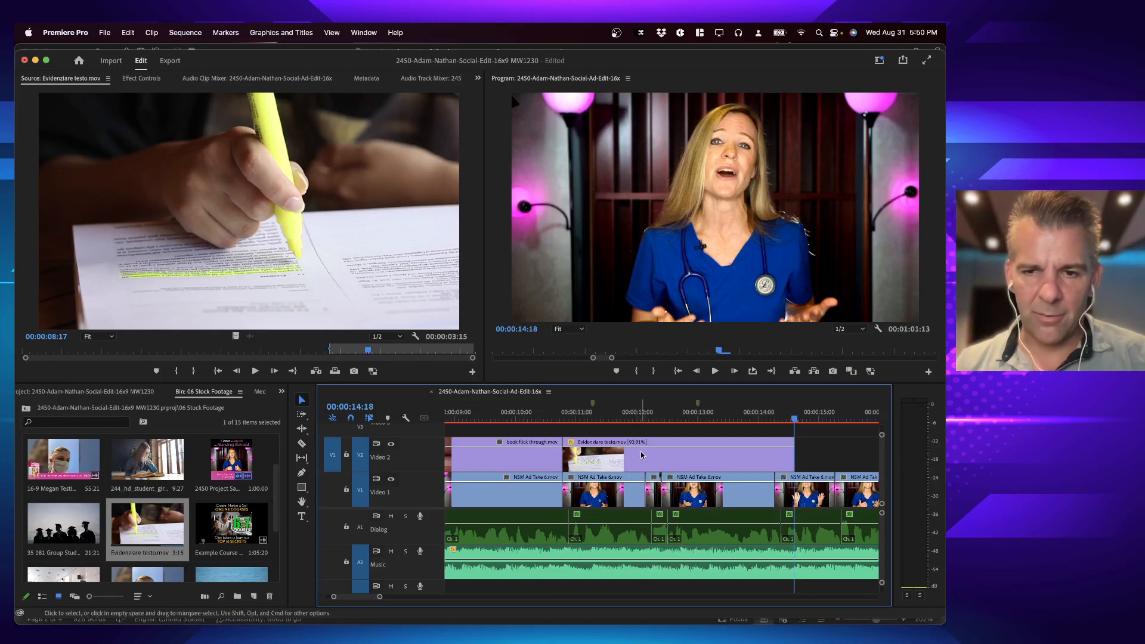
# Step: Play the sequence from the end of the book cutaway through the slowed highlighter clip, and undo the fit-to-fill edit
pyautogui.click(539, 417)
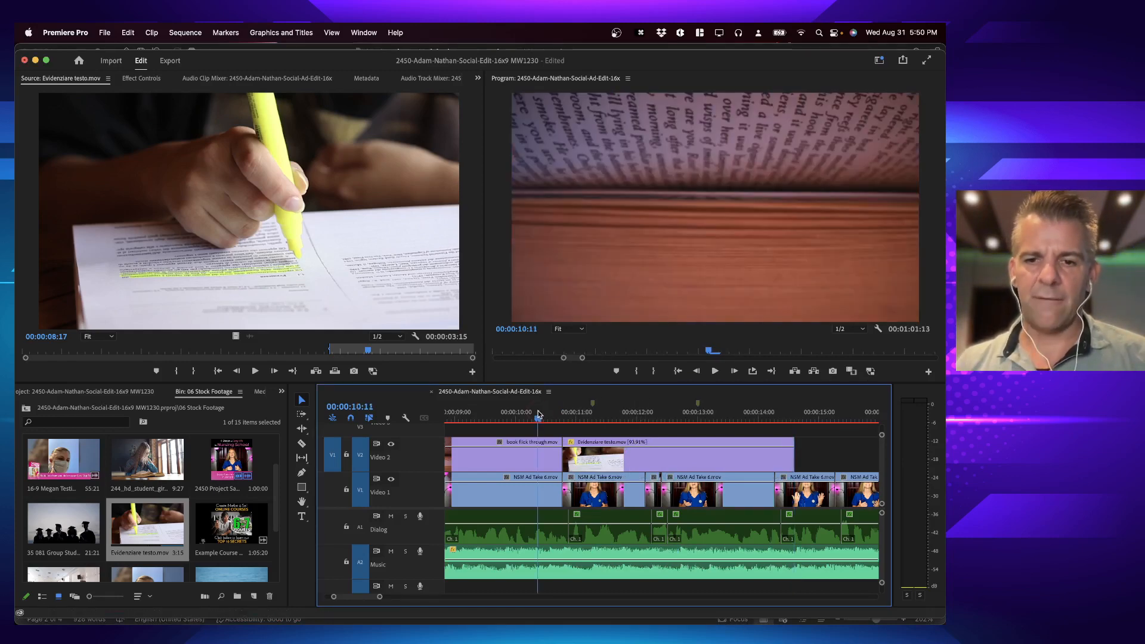
pyautogui.press('space')
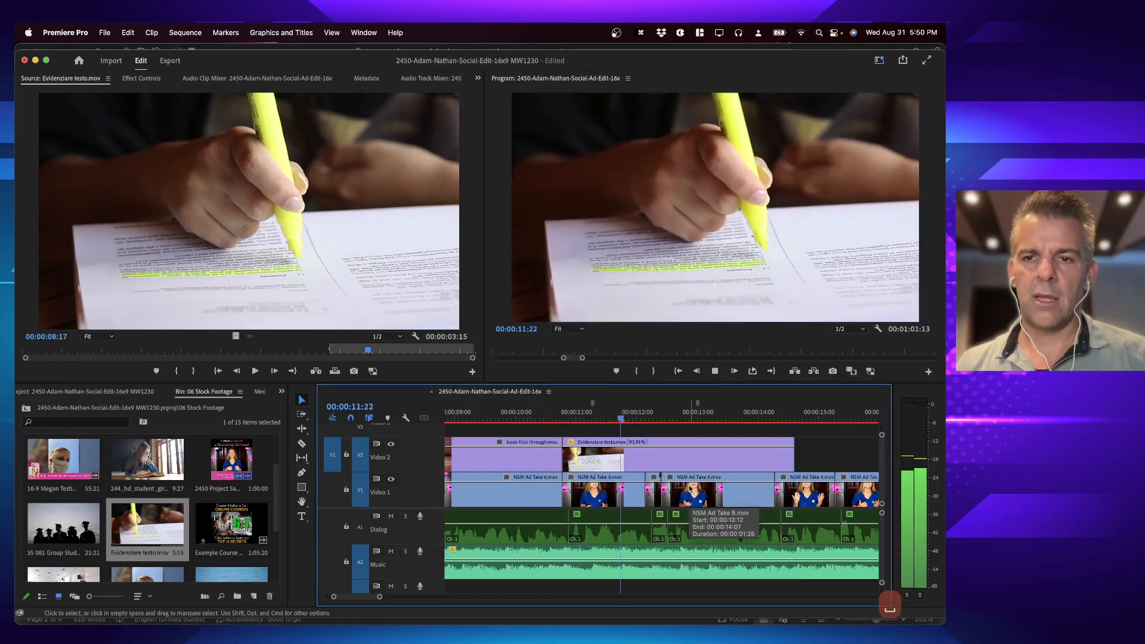
pyautogui.press('space')
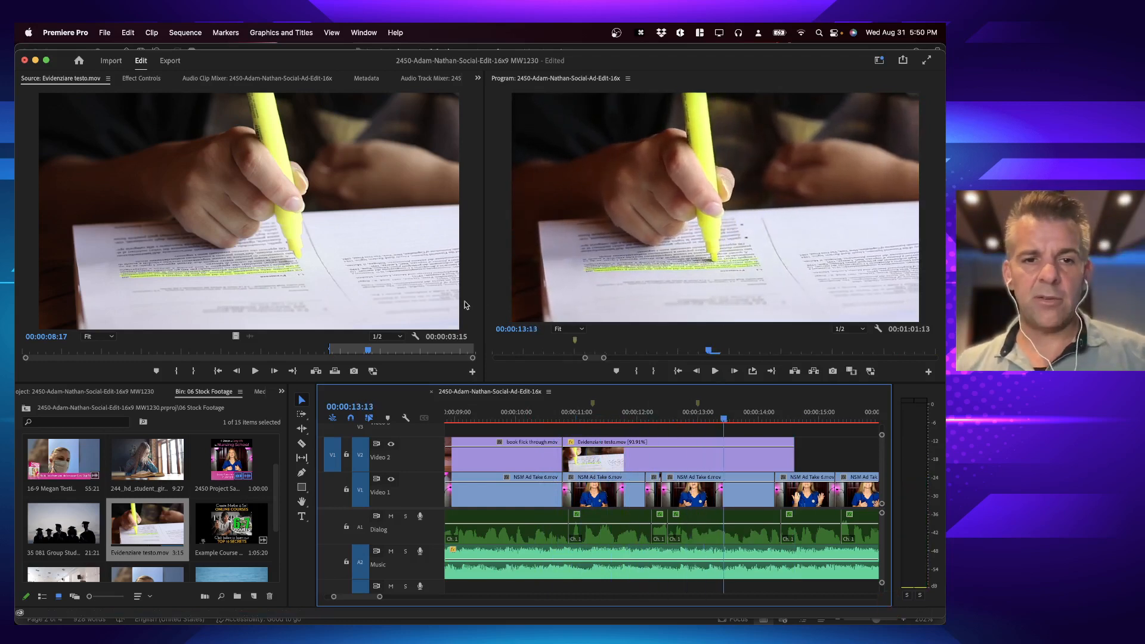
pyautogui.press('space')
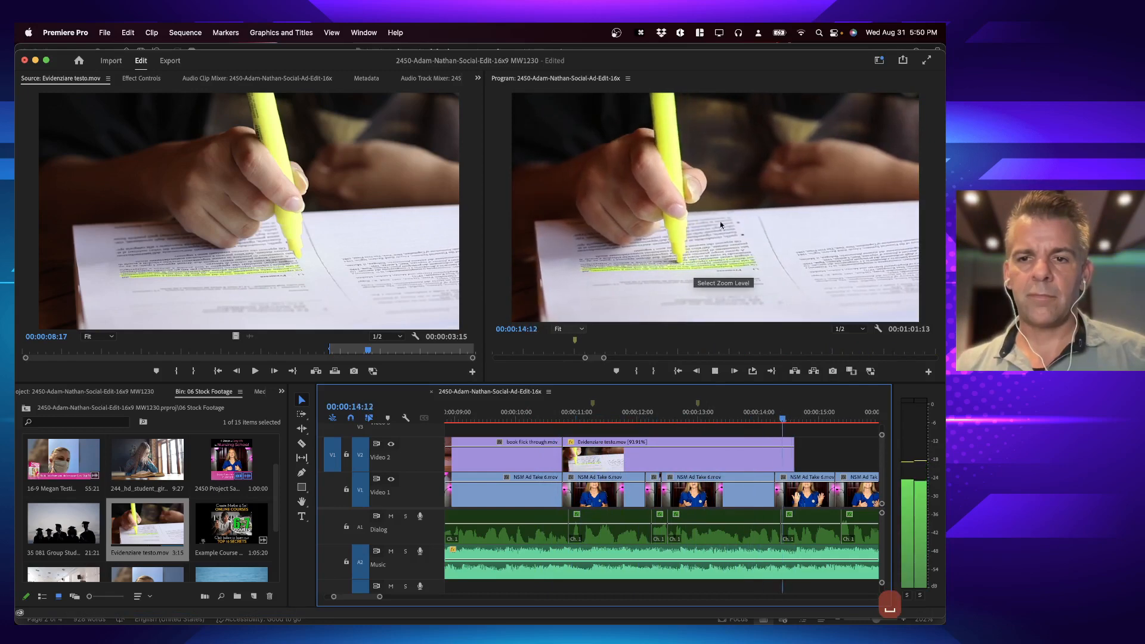
pyautogui.press('cmd+z')
# Step: Overwrite the highlighter clip onto Video 2 over just the Video 1 clip after the book cutaway, and play back the result
pyautogui.click(606, 419)
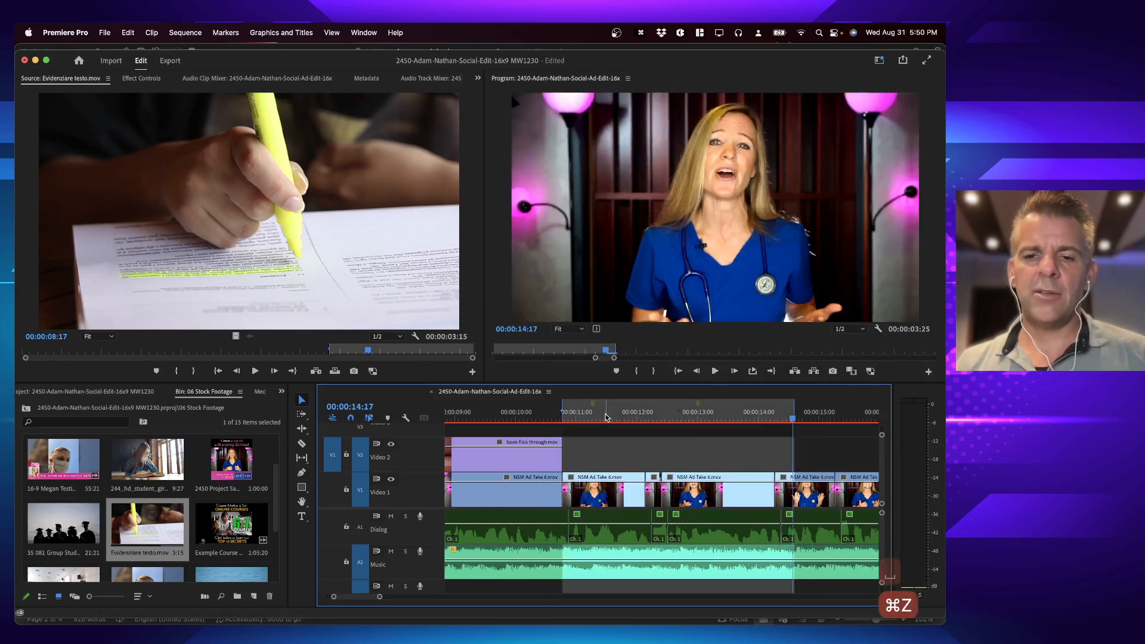
pyautogui.press('x')
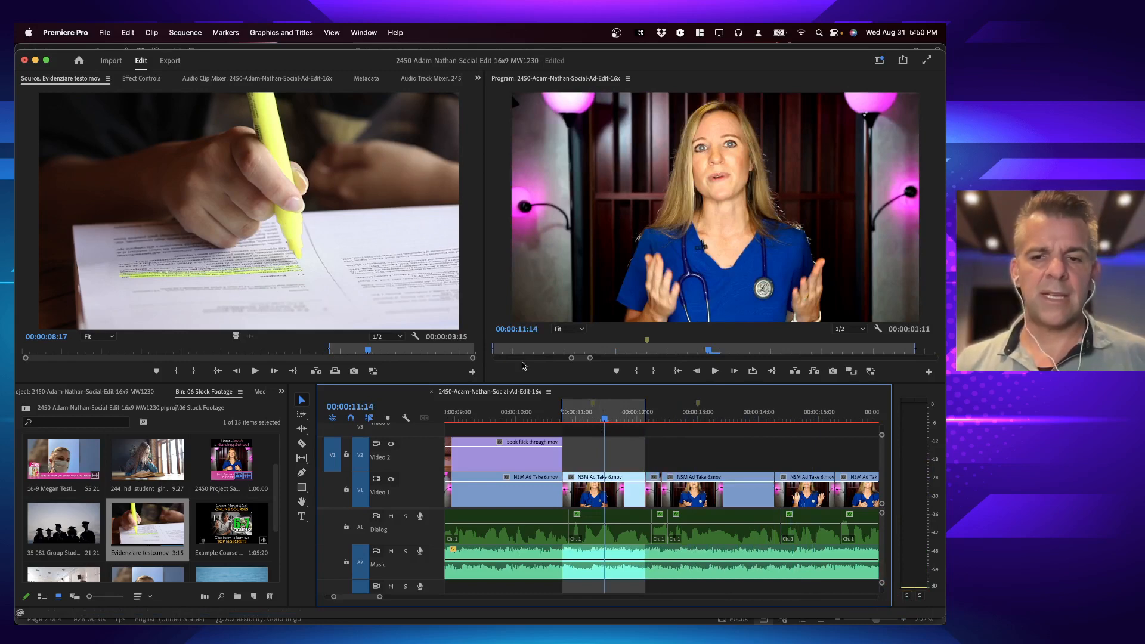
pyautogui.press('.')
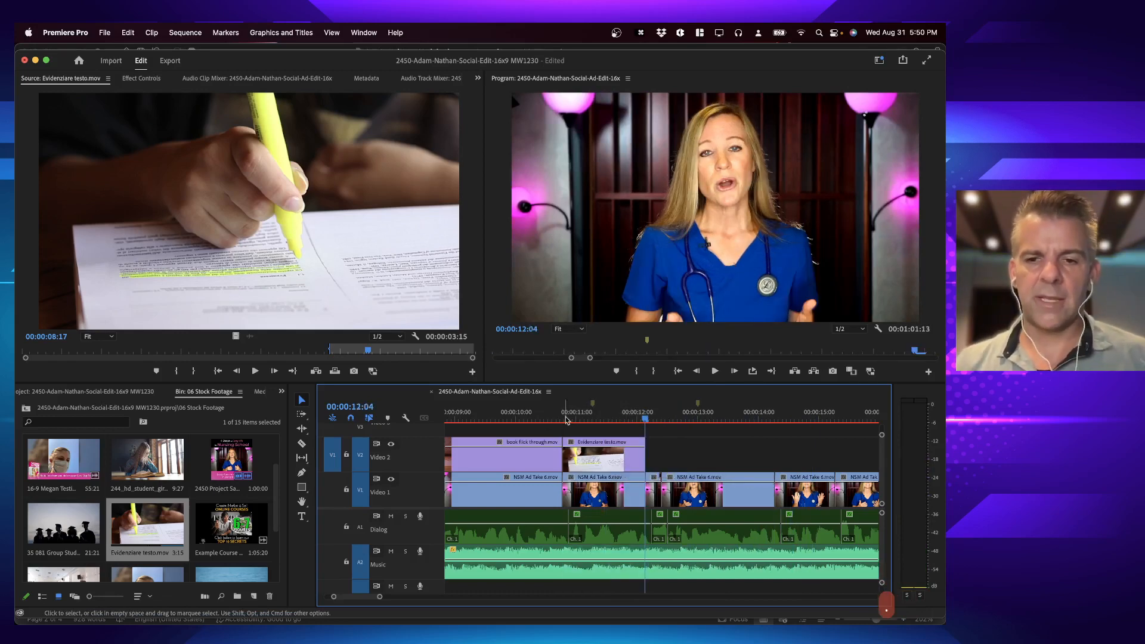
pyautogui.click(537, 414)
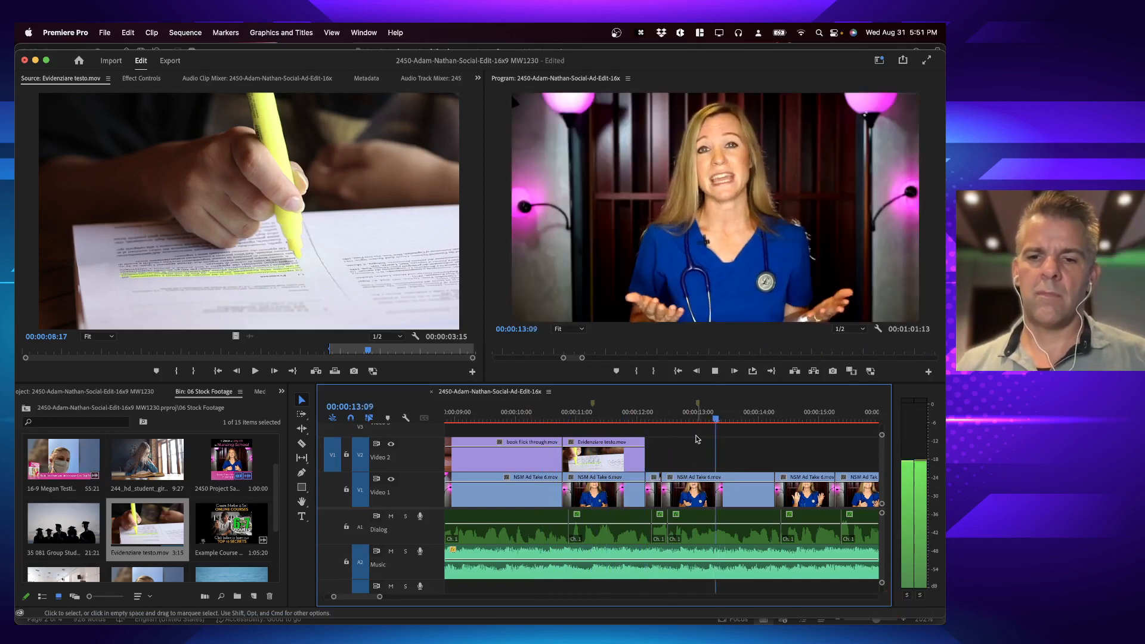
pyautogui.press('space')
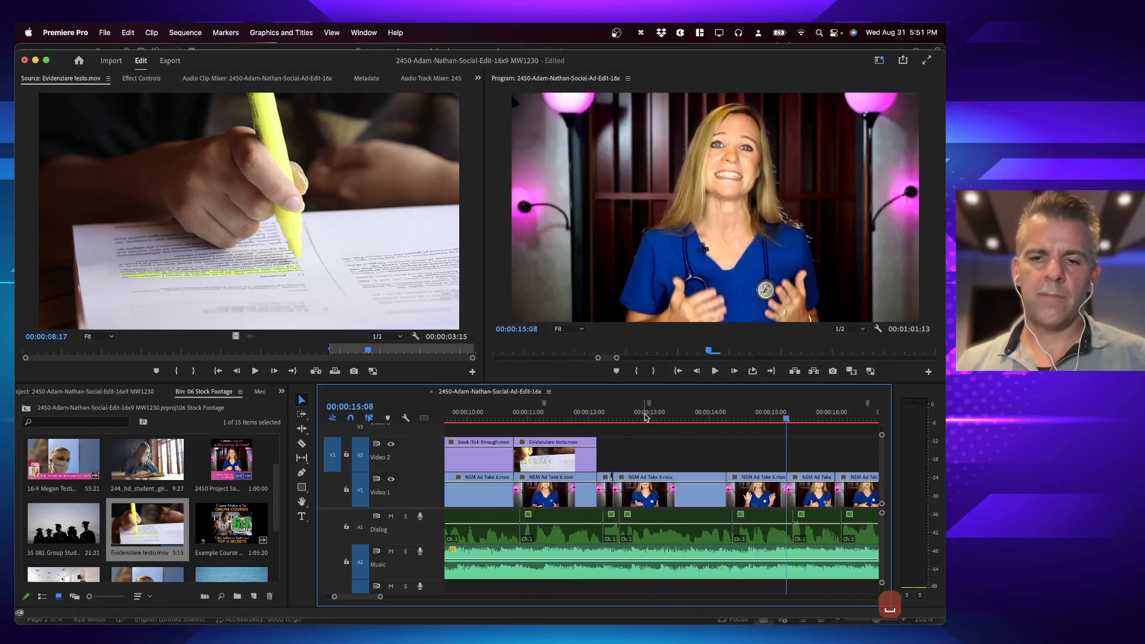
# Step: Mark the Video 1 clip under 00:00:12:29 and extend its range back to an In point at the highlighter cutaway's end, 00:00:12:04
pyautogui.click(647, 416)
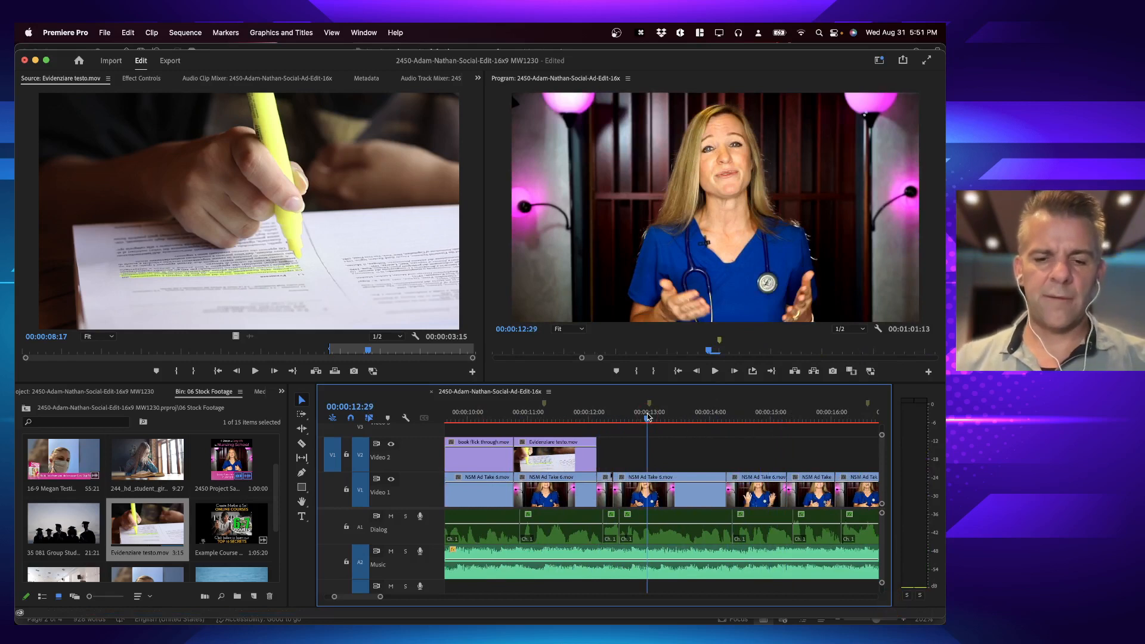
pyautogui.press('x')
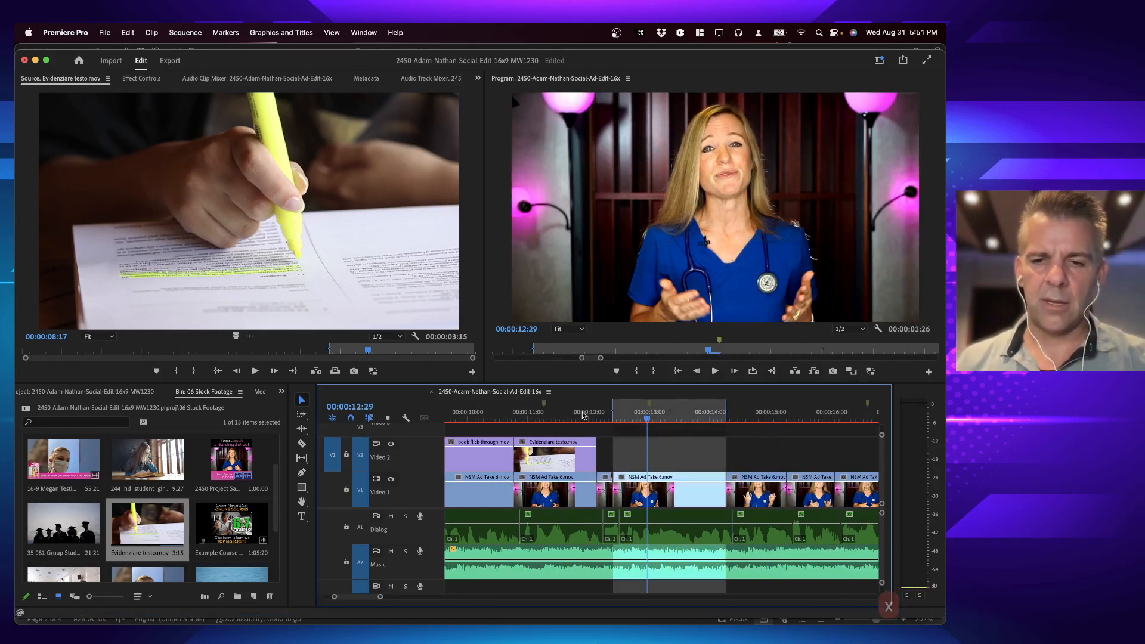
pyautogui.press('Up')
pyautogui.press('Up')
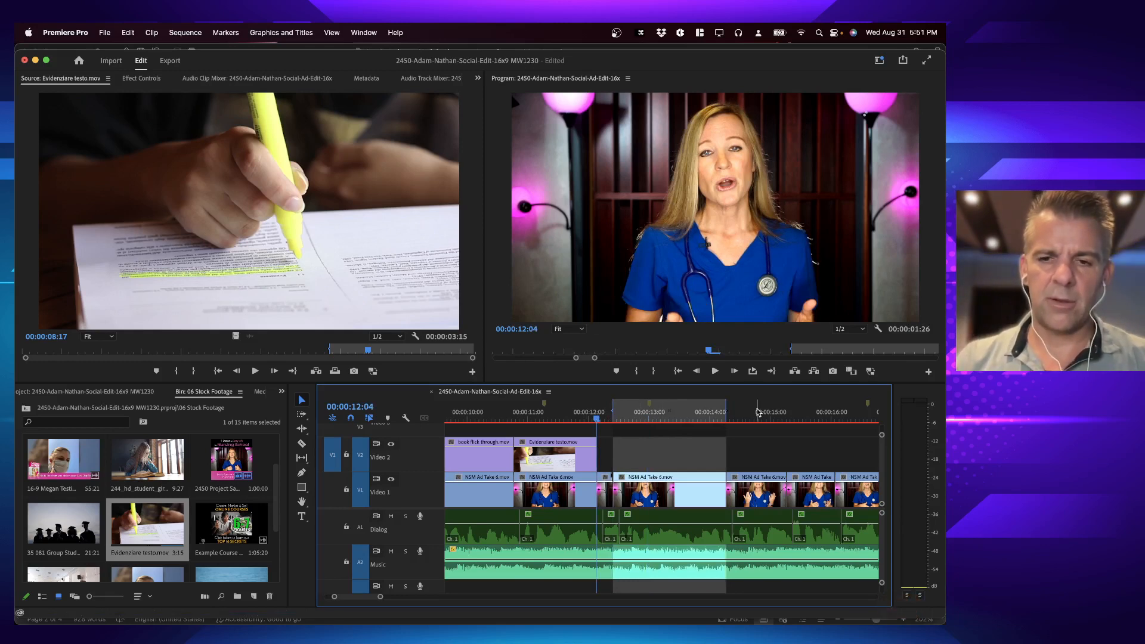
pyautogui.press('i')
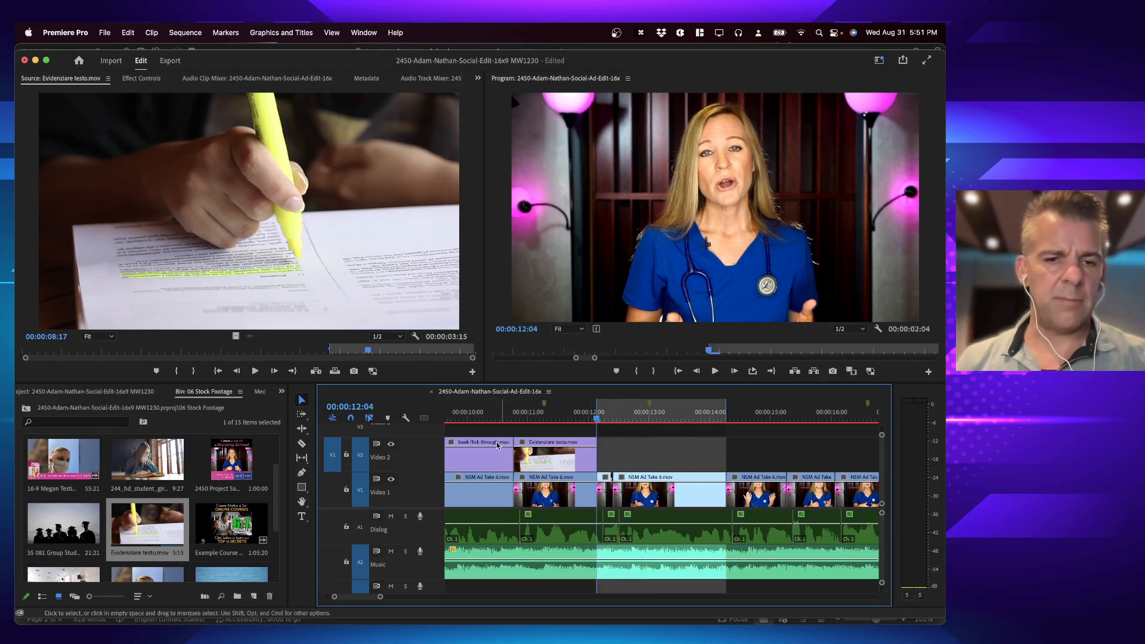
# Step: Play the sequence from 00:00:12:04 and browse the stock footage bin for the next cutaway
pyautogui.press('space')
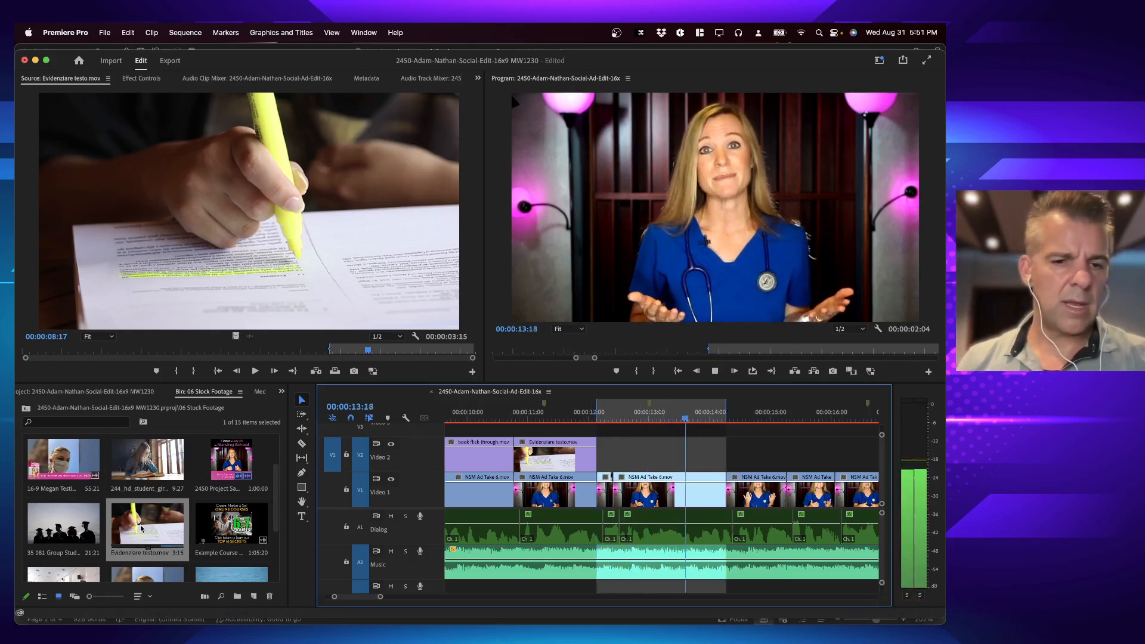
pyautogui.press('space')
pyautogui.scroll(-4, 138, 524)
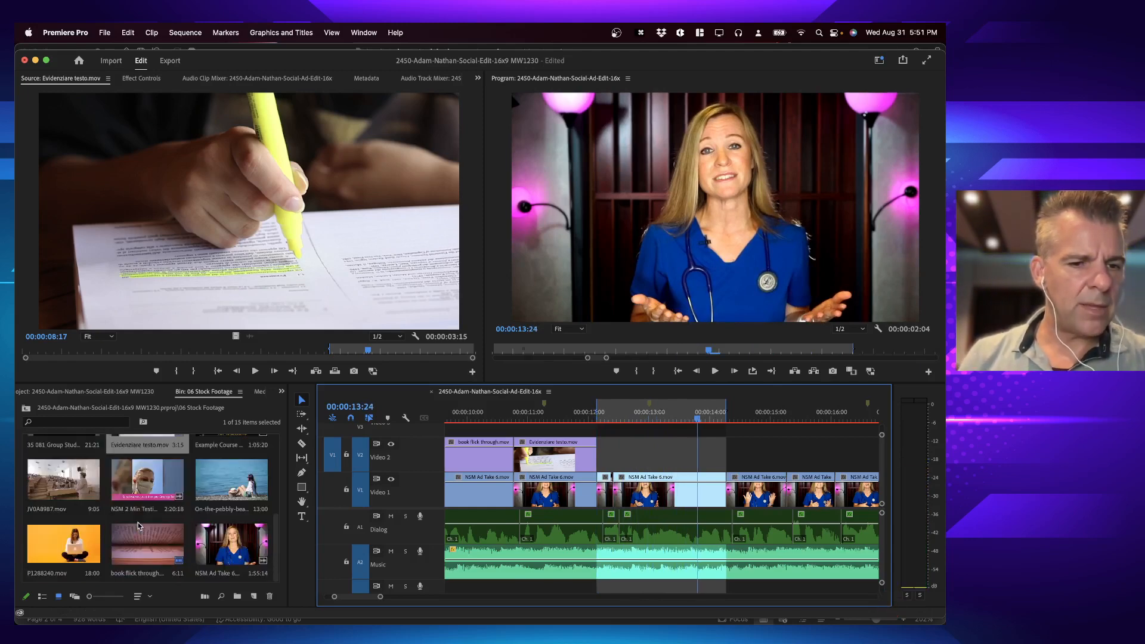
pyautogui.scroll(-6, 138, 525)
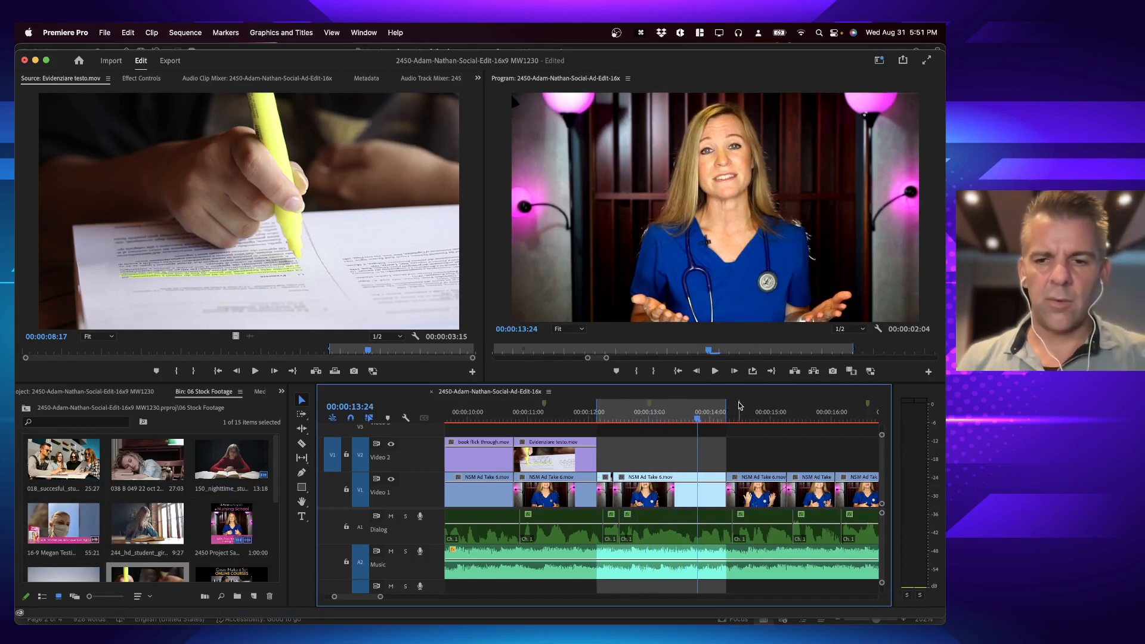
pyautogui.click(665, 415)
pyautogui.press('space')
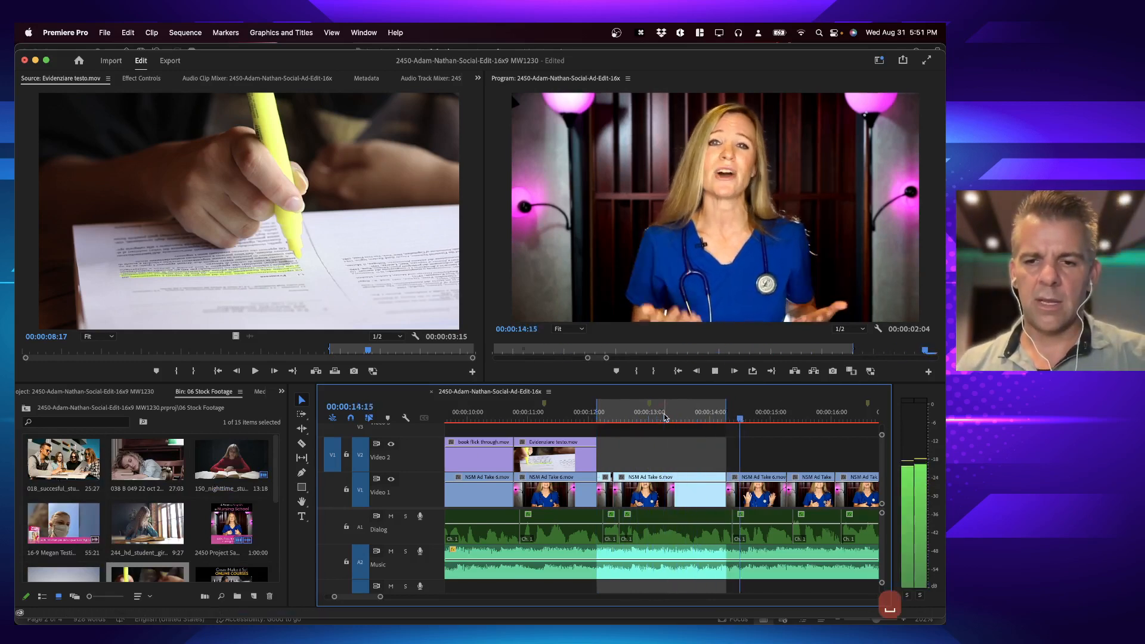
pyautogui.press('space')
# Step: Mark the Video 1 clip under 00:00:14:27 and extend the range's Out point to 00:00:16:01, the end of the following clip
pyautogui.click(765, 414)
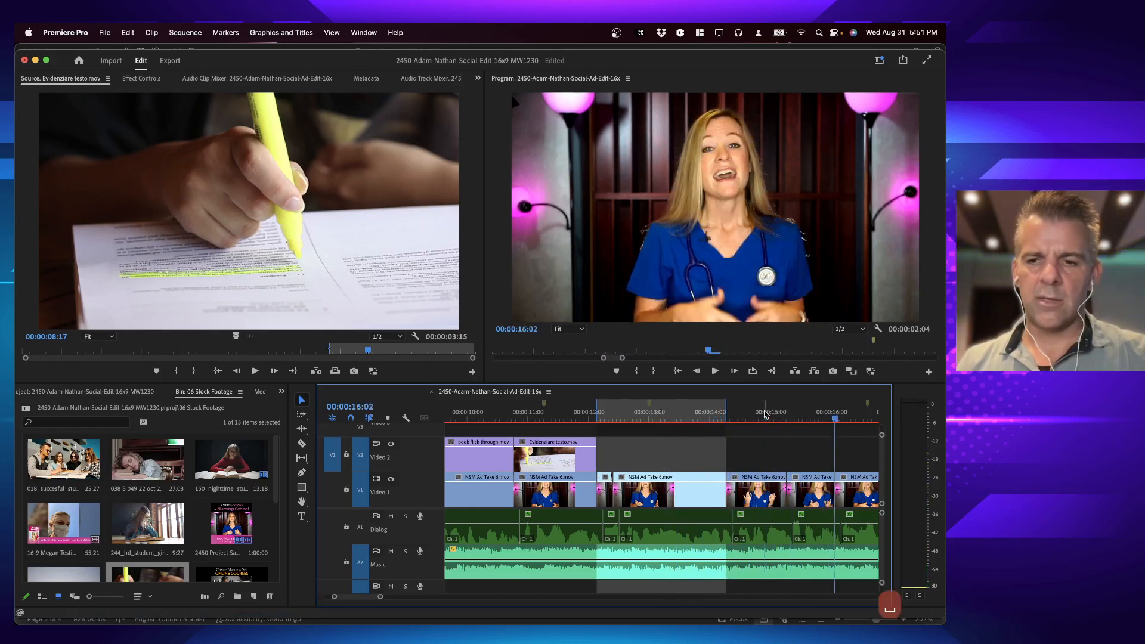
pyautogui.press('x')
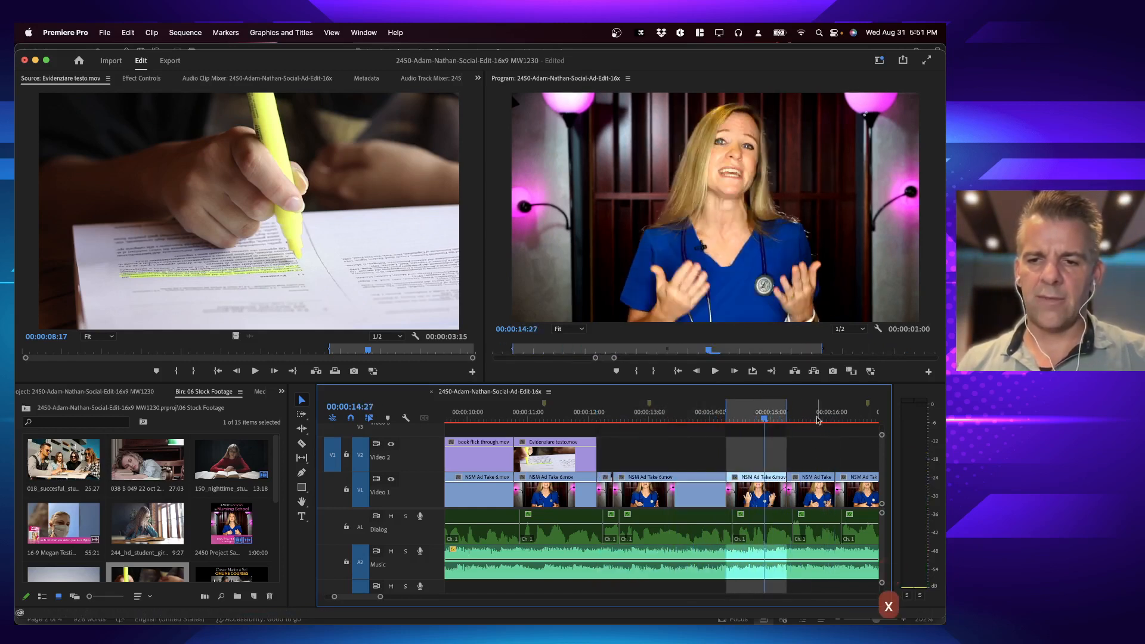
pyautogui.press('Down')
pyautogui.press('Down')
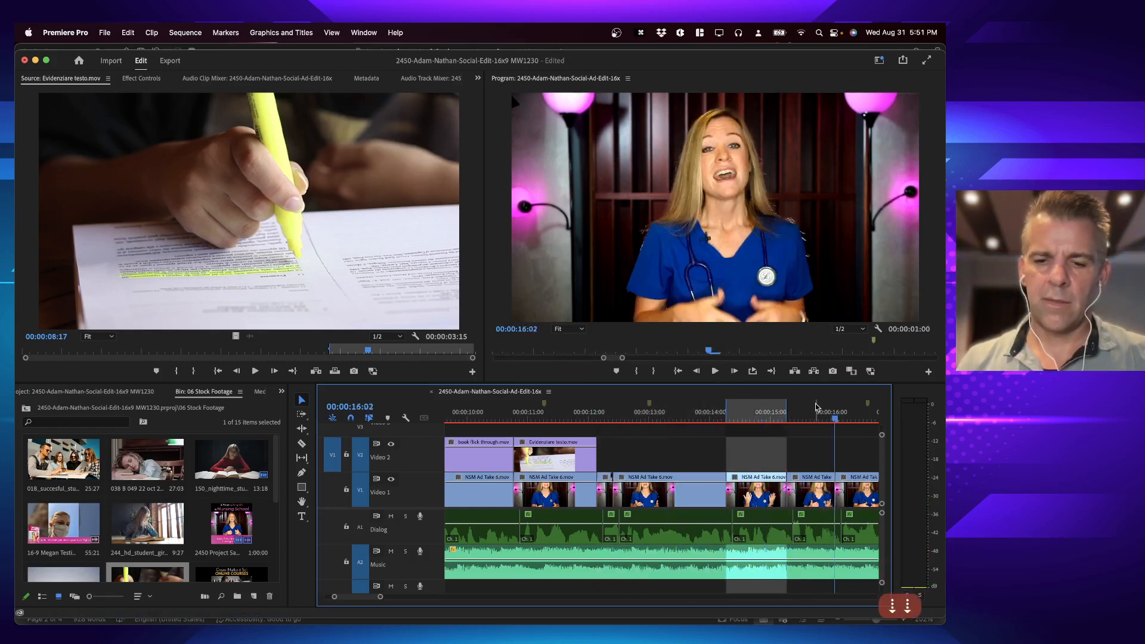
pyautogui.press('Left')
pyautogui.press('o')
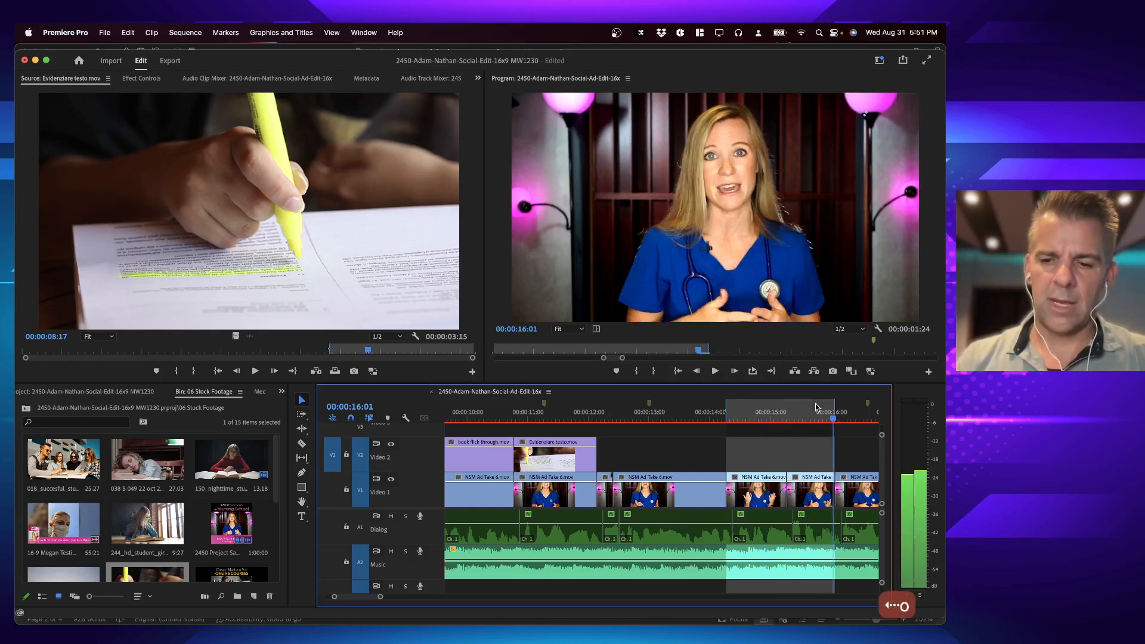
pyautogui.press('=')
pyautogui.press('-')
pyautogui.press('-')
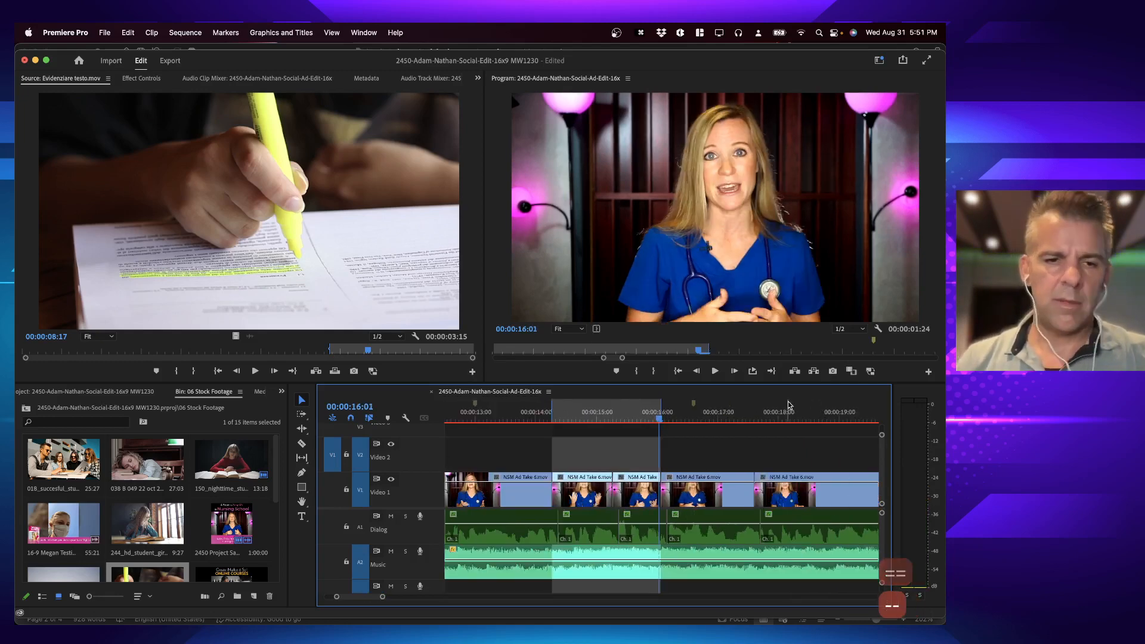
# Step: Load 018_succesful_students_teamwork.mov as the source and set its In point at 01:46:01:13
pyautogui.doubleClick(67, 463)
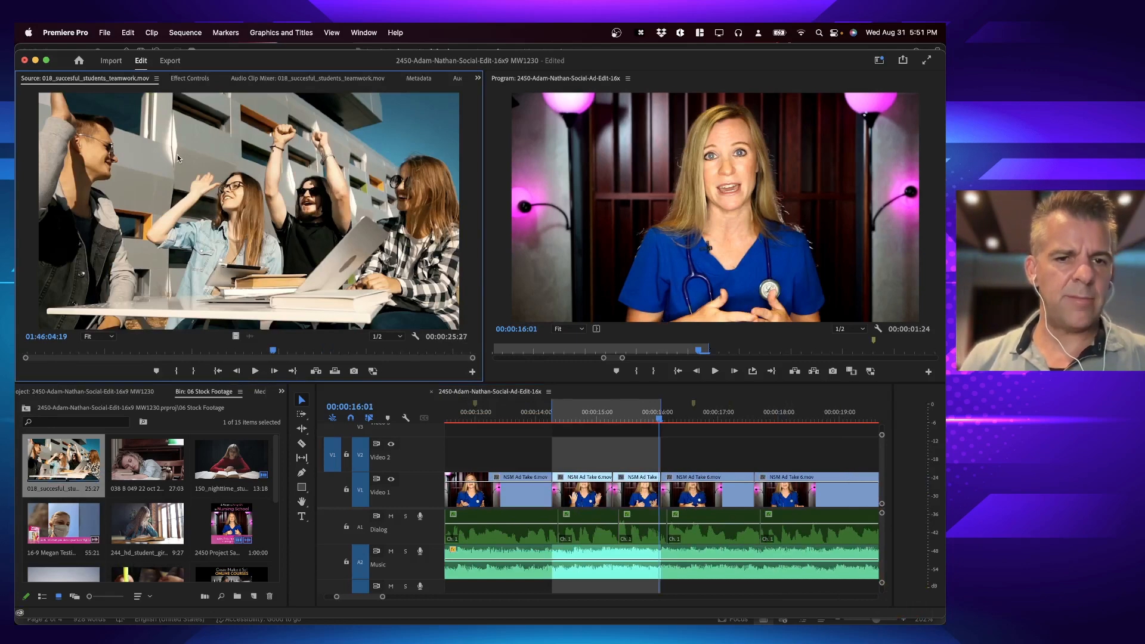
pyautogui.click(114, 354)
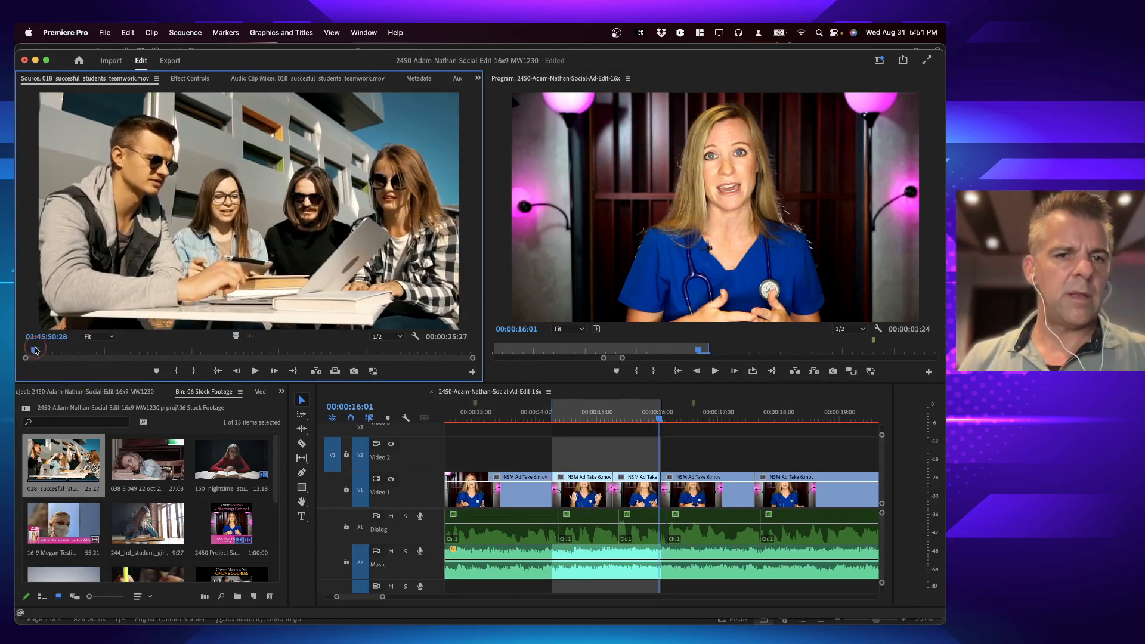
pyautogui.moveTo(114, 354); pyautogui.dragTo(218, 361)
pyautogui.press('i')
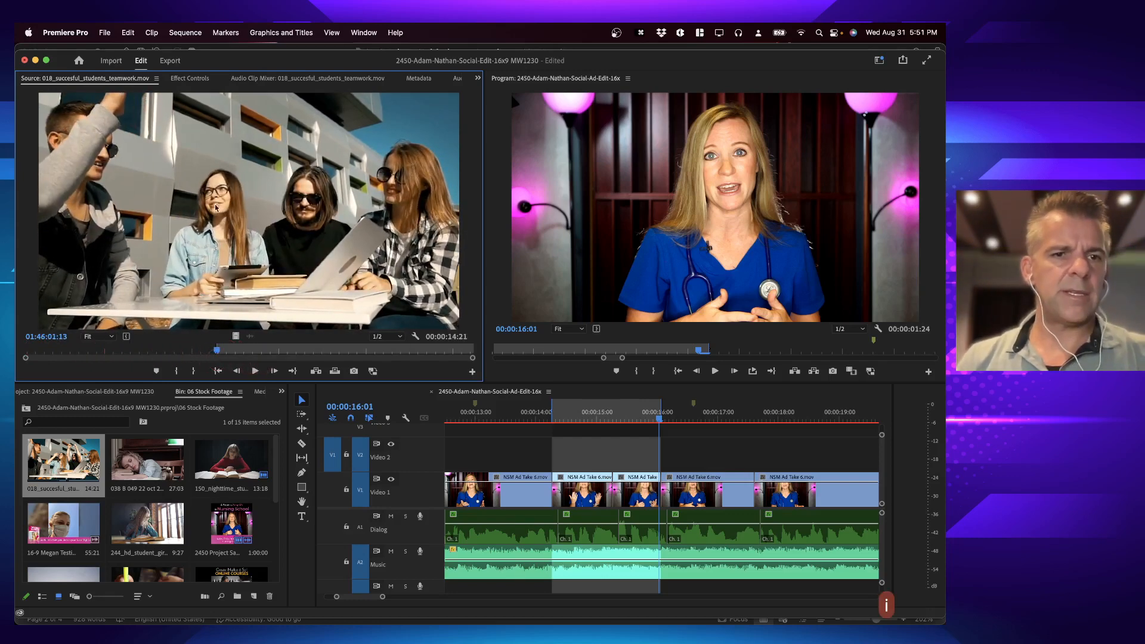
# Step: Overwrite the teamwork clip onto Video 2 in the marked range and play back the result
pyautogui.press('.')
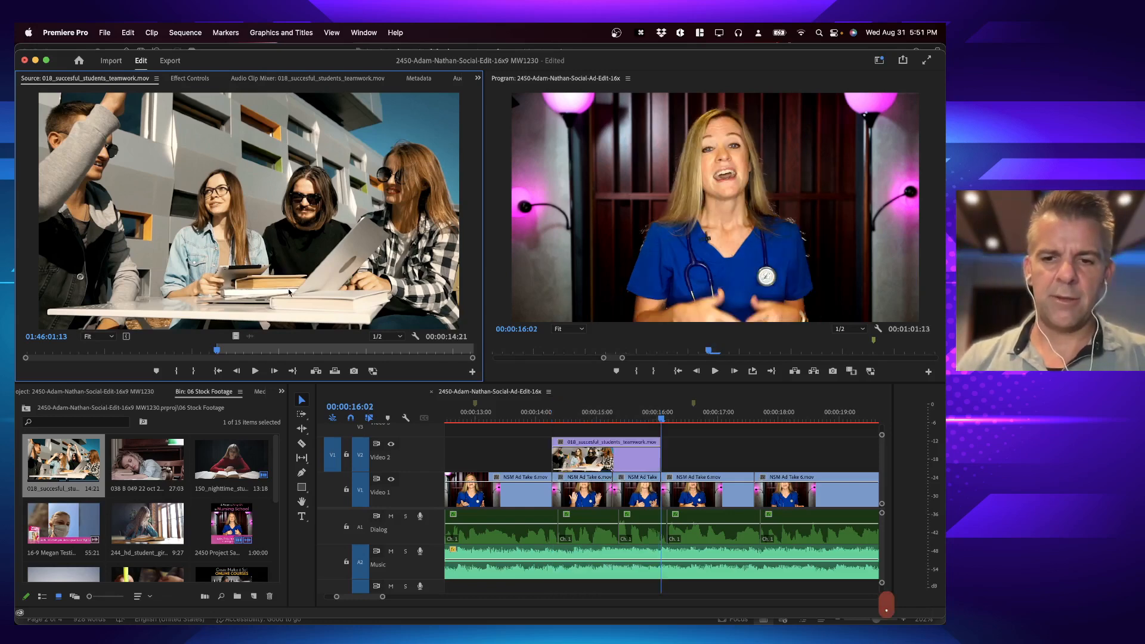
pyautogui.click(547, 416)
pyautogui.press('space')
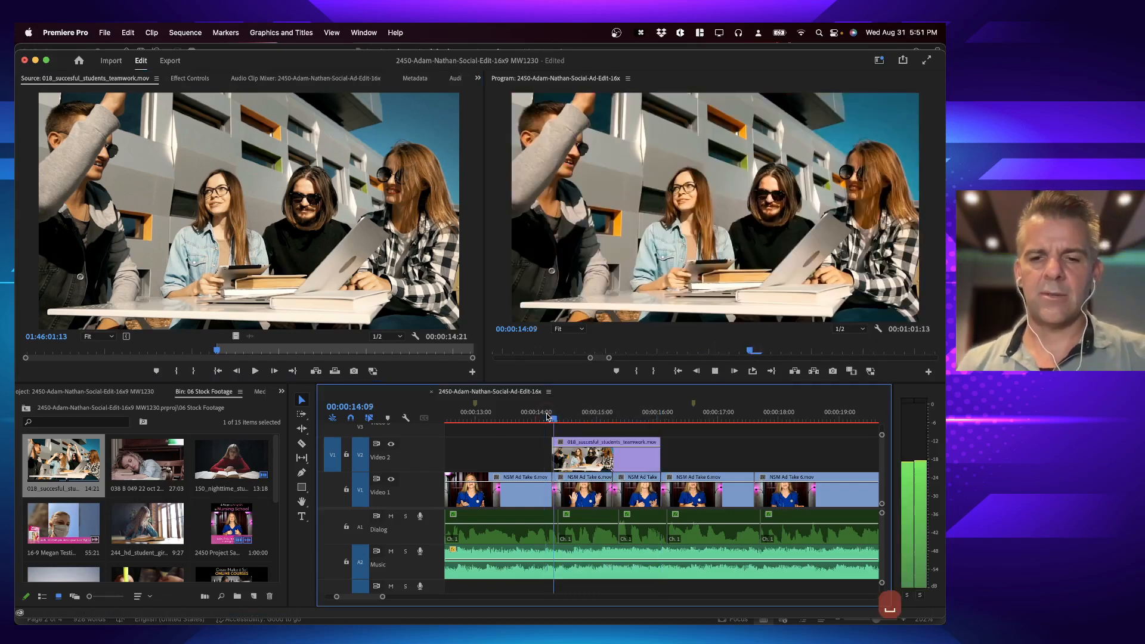
pyautogui.press('space')
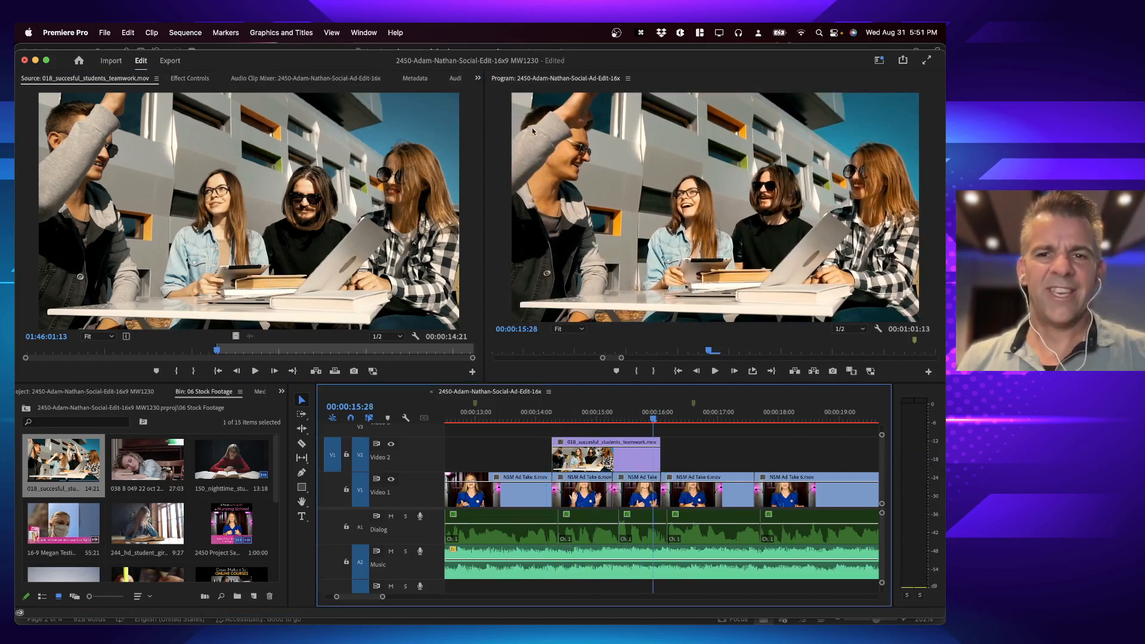
# Step: Find the students' cheering in the source clip and slip the teamwork cutaway on Video 2 to that moment with the Slip tool
pyautogui.click(599, 423)
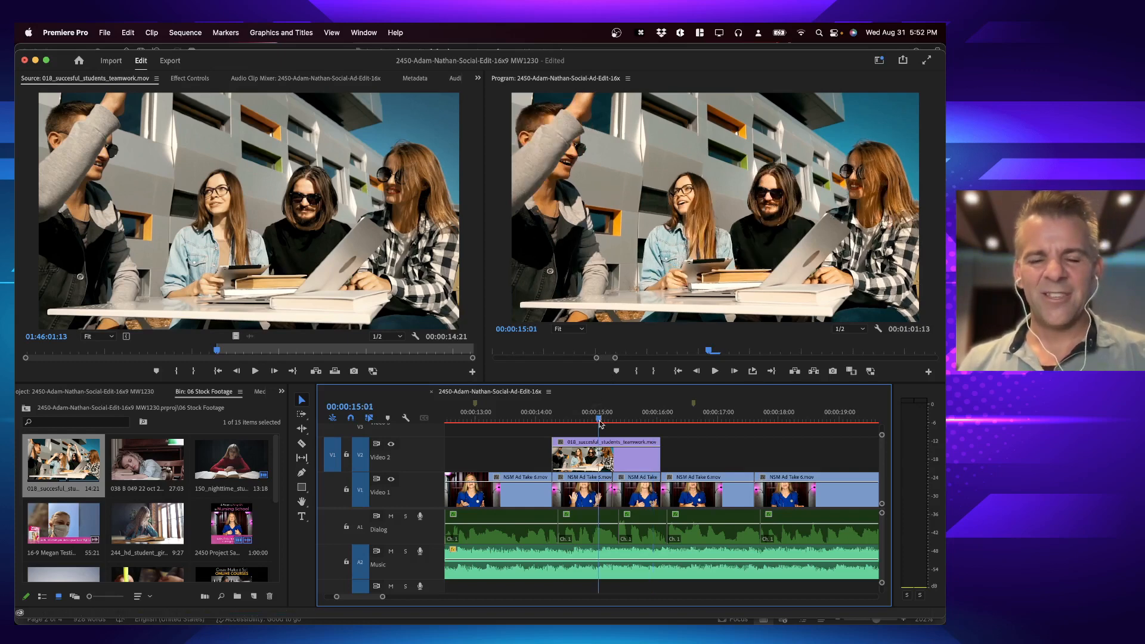
pyautogui.click(607, 466)
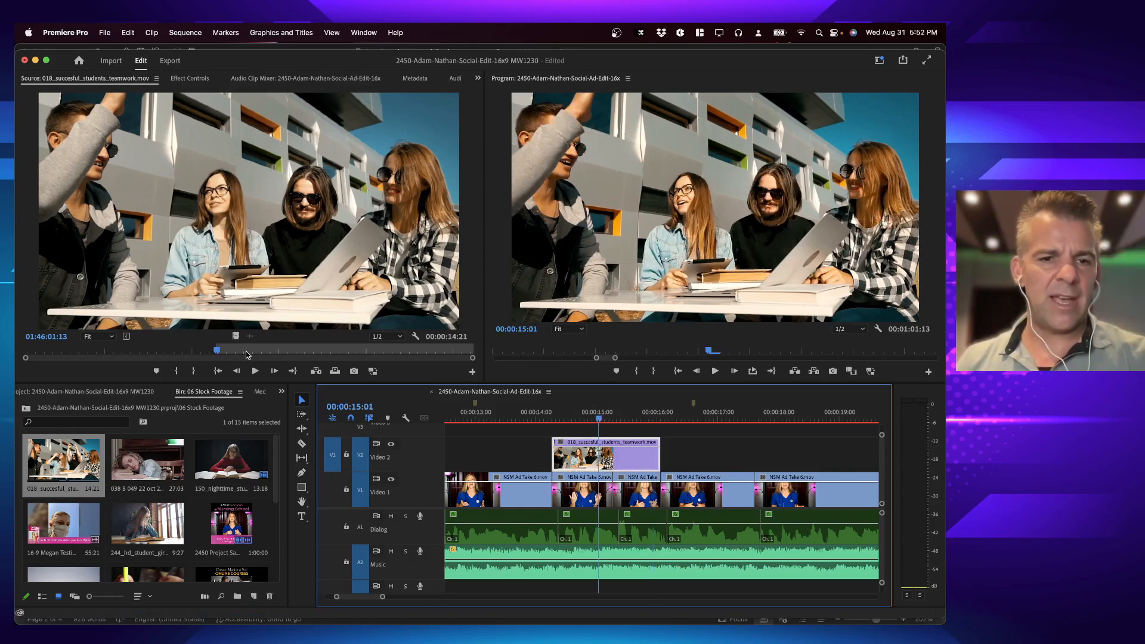
pyautogui.moveTo(246, 353); pyautogui.dragTo(320, 325)
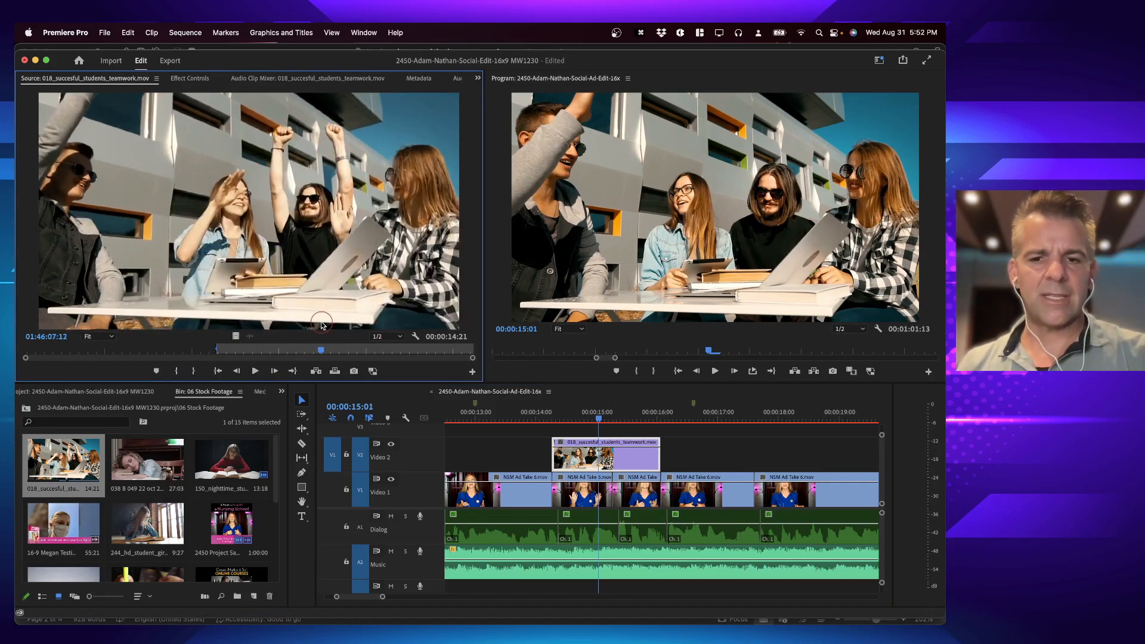
pyautogui.click(382, 462)
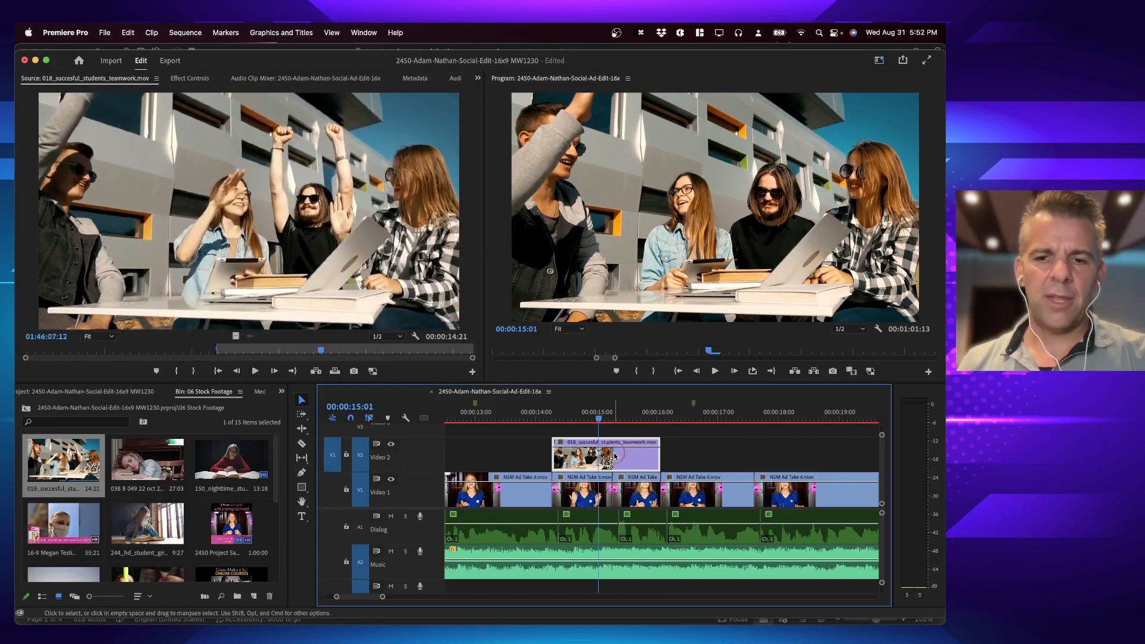
pyautogui.click(302, 459)
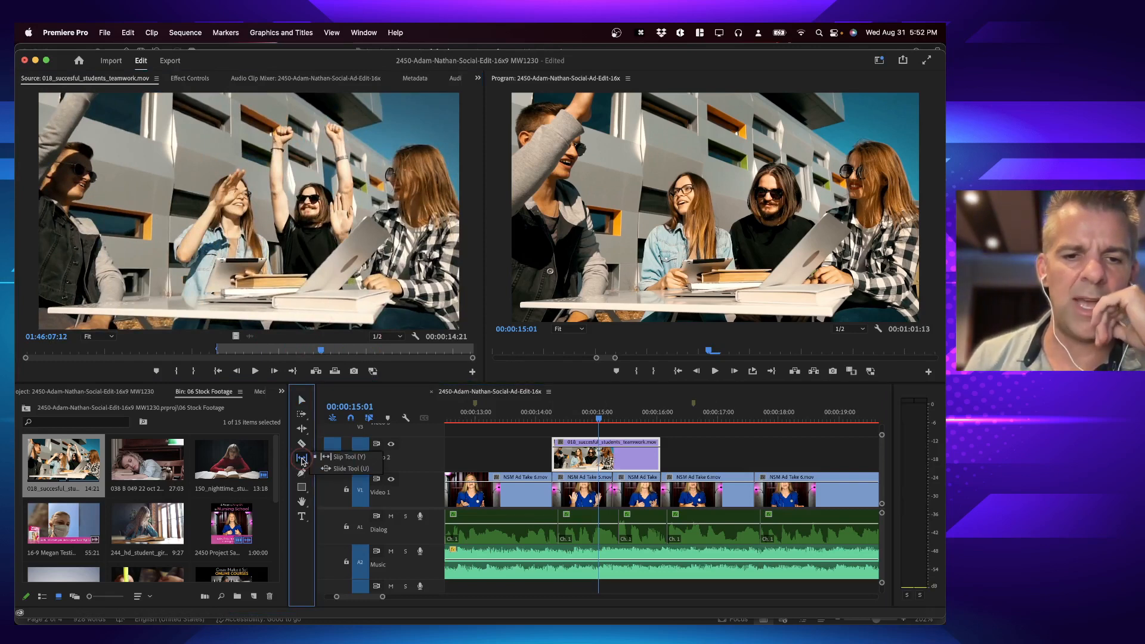
pyautogui.click(343, 457)
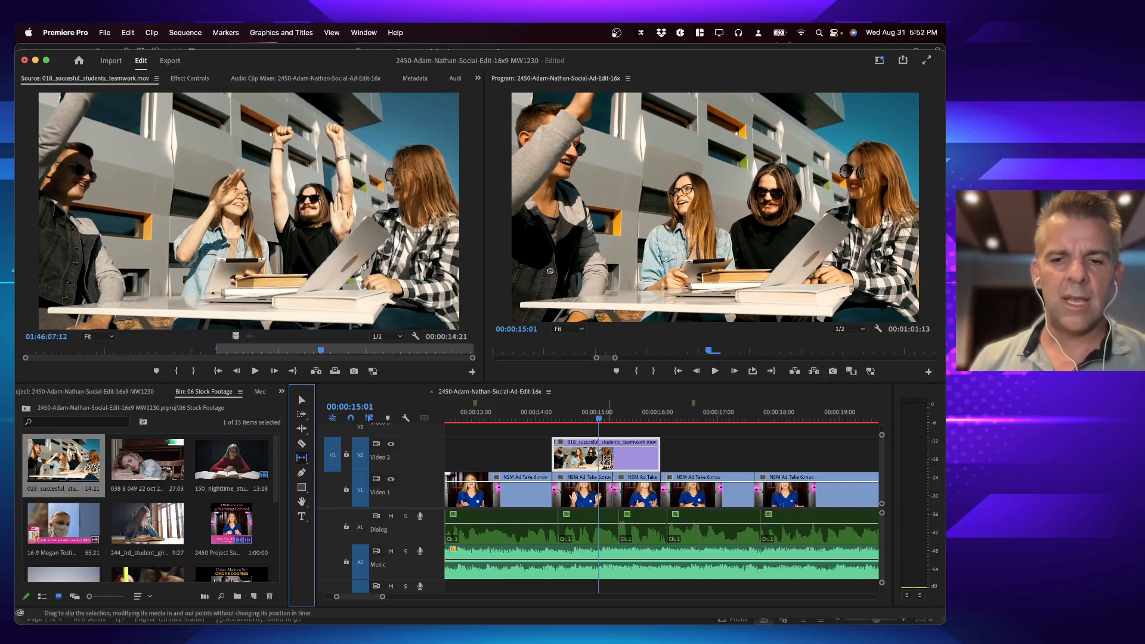
pyautogui.moveTo(604, 458); pyautogui.dragTo(597, 454)
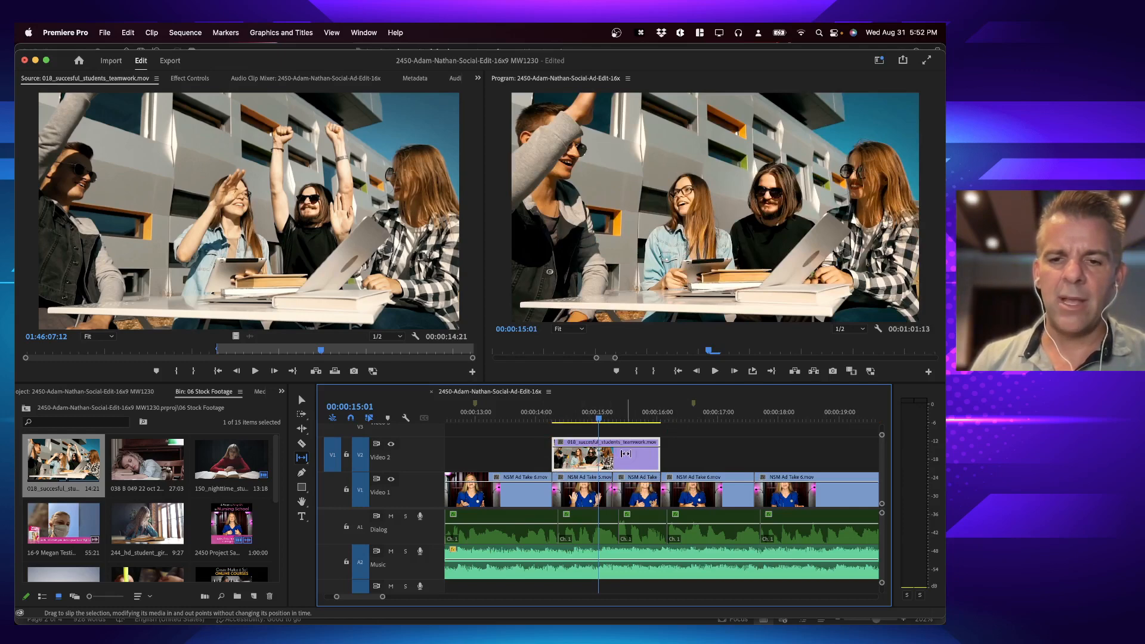
pyautogui.moveTo(625, 454)
pyautogui.mouseDown()
pyautogui.moveTo(603, 454)
pyautogui.moveTo(627, 456)
pyautogui.mouseUp()
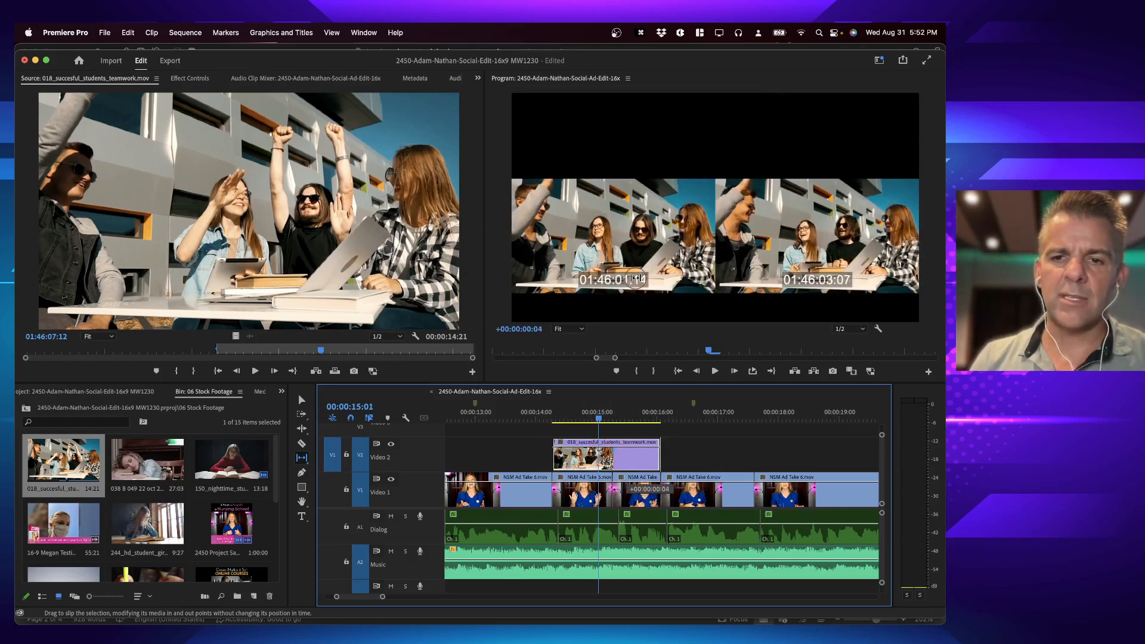
pyautogui.moveTo(635, 279); pyautogui.dragTo(498, 443)
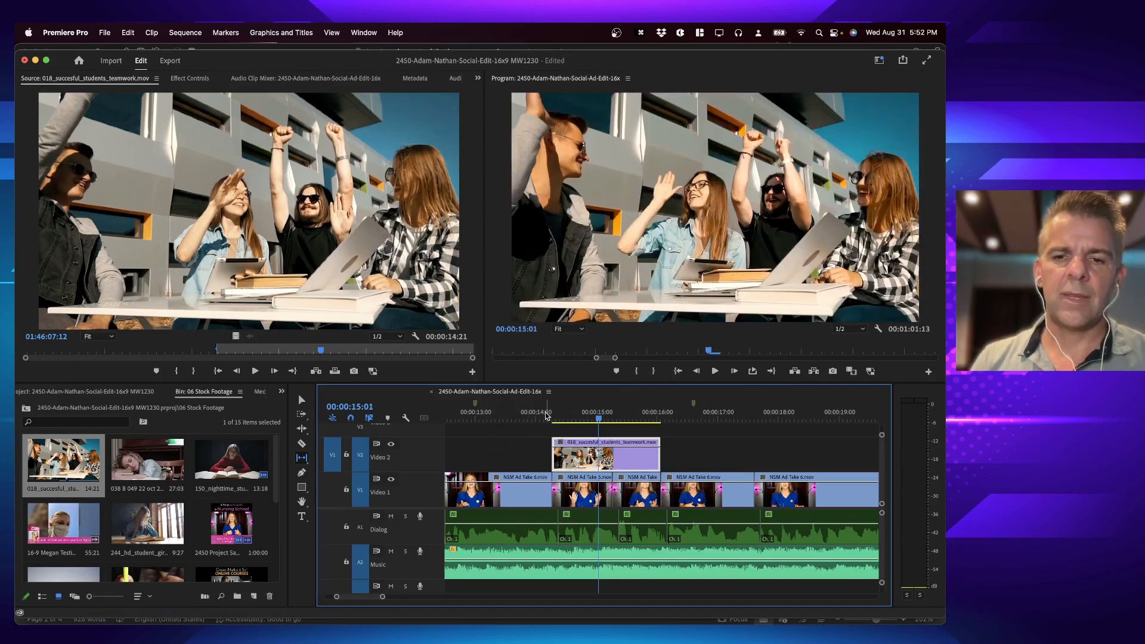
# Step: Play and scrub the sequence through the slipped teamwork cutaway, starting from 00:00:14:04
pyautogui.click(544, 418)
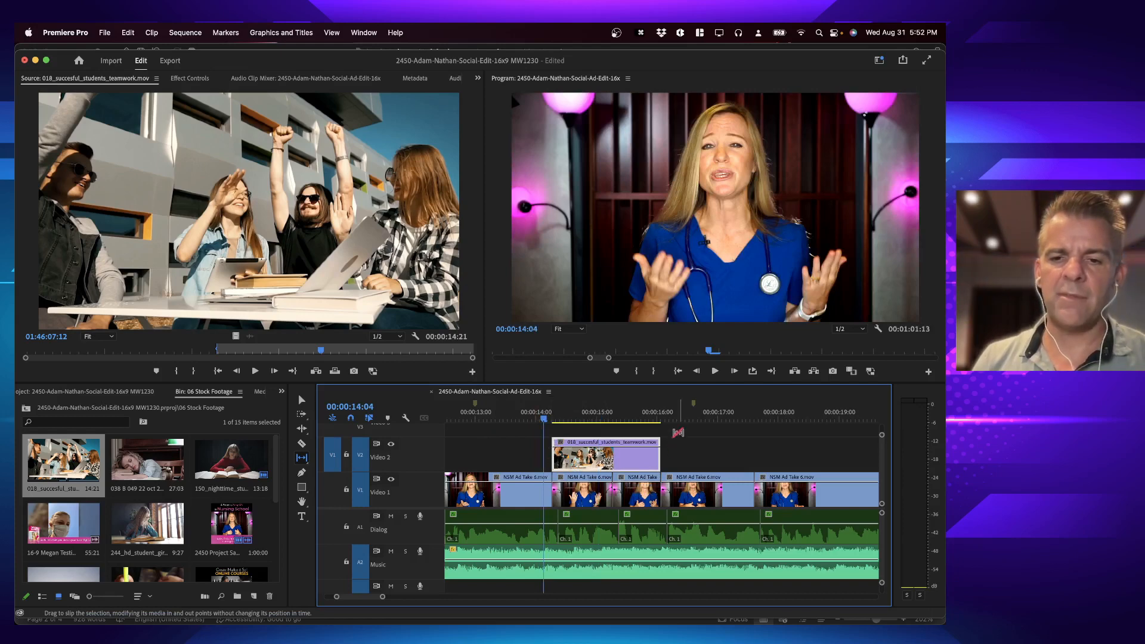
pyautogui.moveTo(616, 457); pyautogui.dragTo(608, 455)
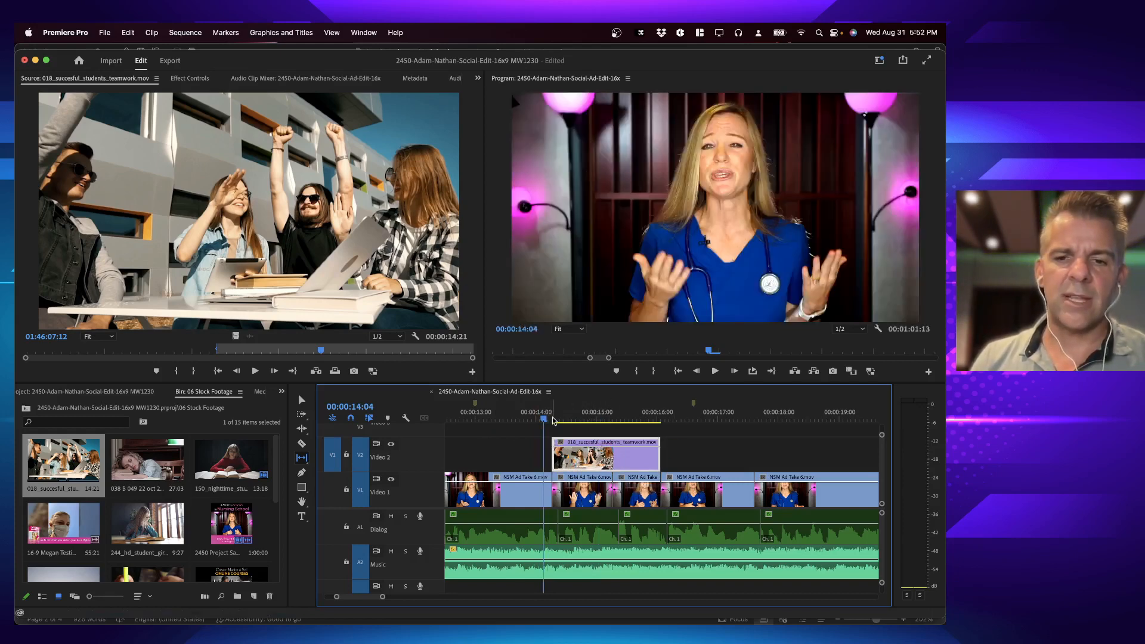
pyautogui.press('space')
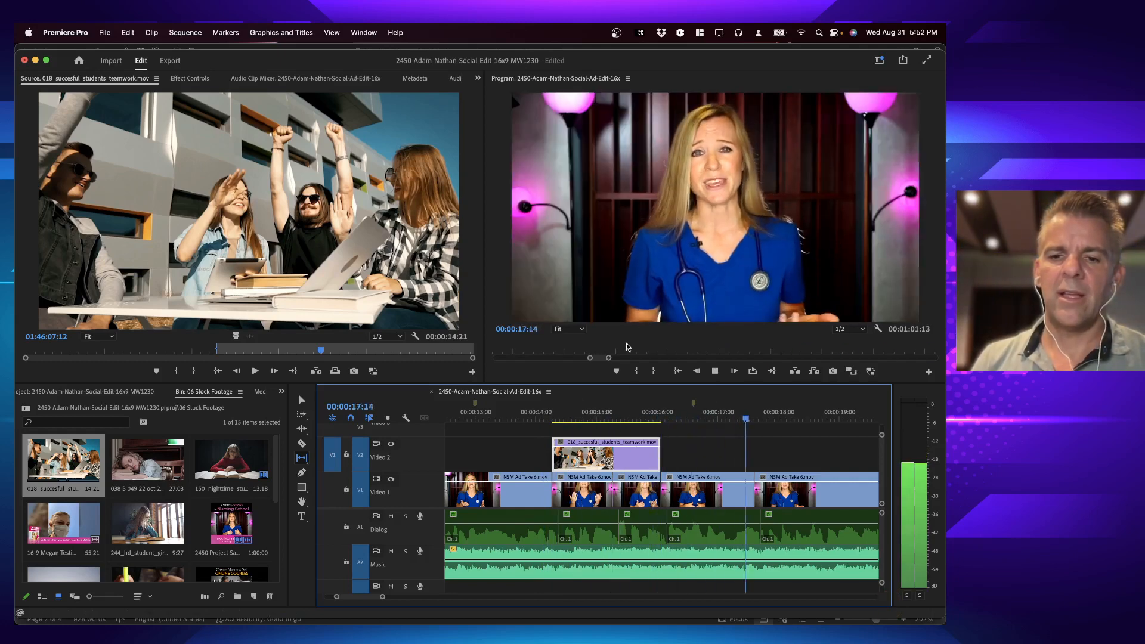
pyautogui.press('space')
pyautogui.click(547, 410)
pyautogui.press('space')
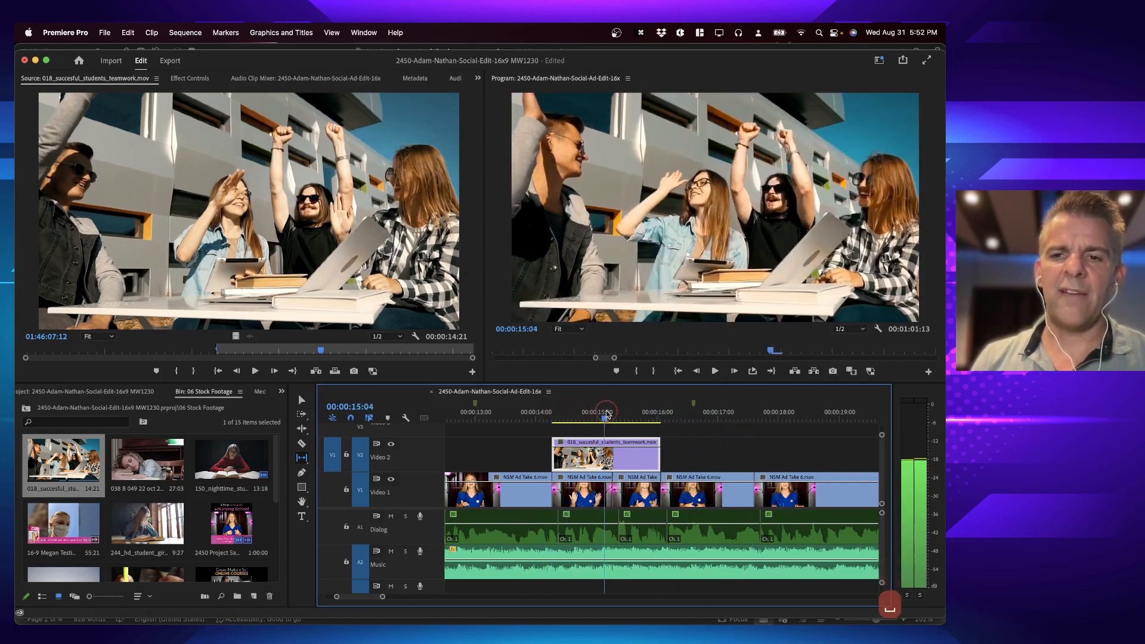
pyautogui.click(663, 408)
pyautogui.click(604, 411)
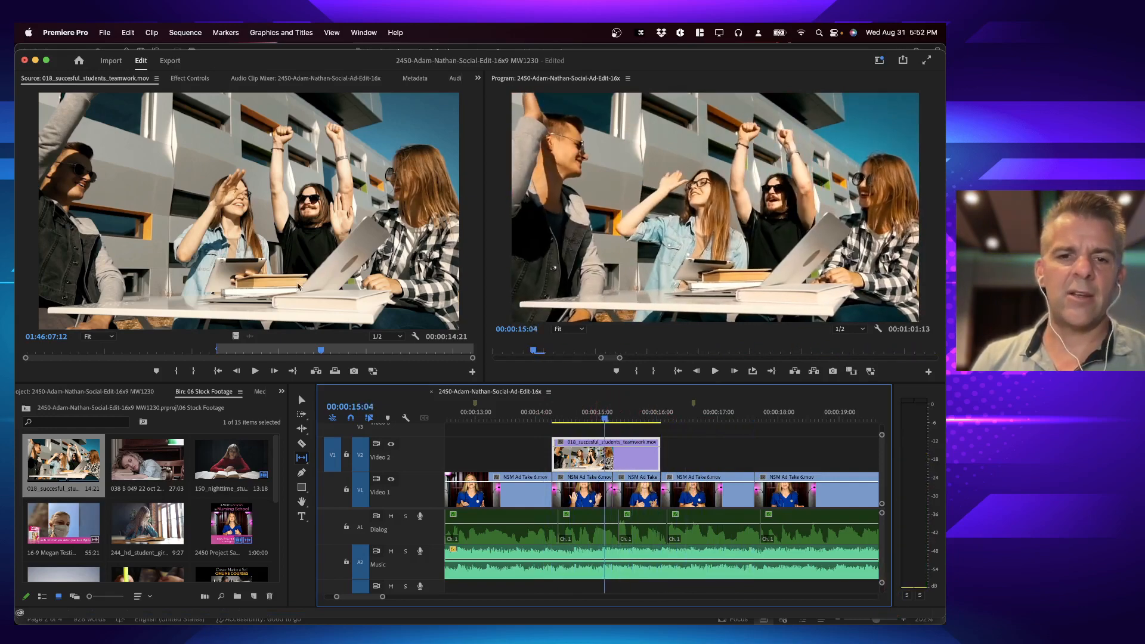
# Step: Set the teamwork source clip's Out point at the high five, 01:46:10:00, and extend its In point back to the clip's start
pyautogui.click(358, 351)
pyautogui.moveTo(358, 350)
pyautogui.mouseDown()
pyautogui.moveTo(368, 348)
pyautogui.moveTo(336, 347)
pyautogui.moveTo(368, 350)
pyautogui.mouseUp()
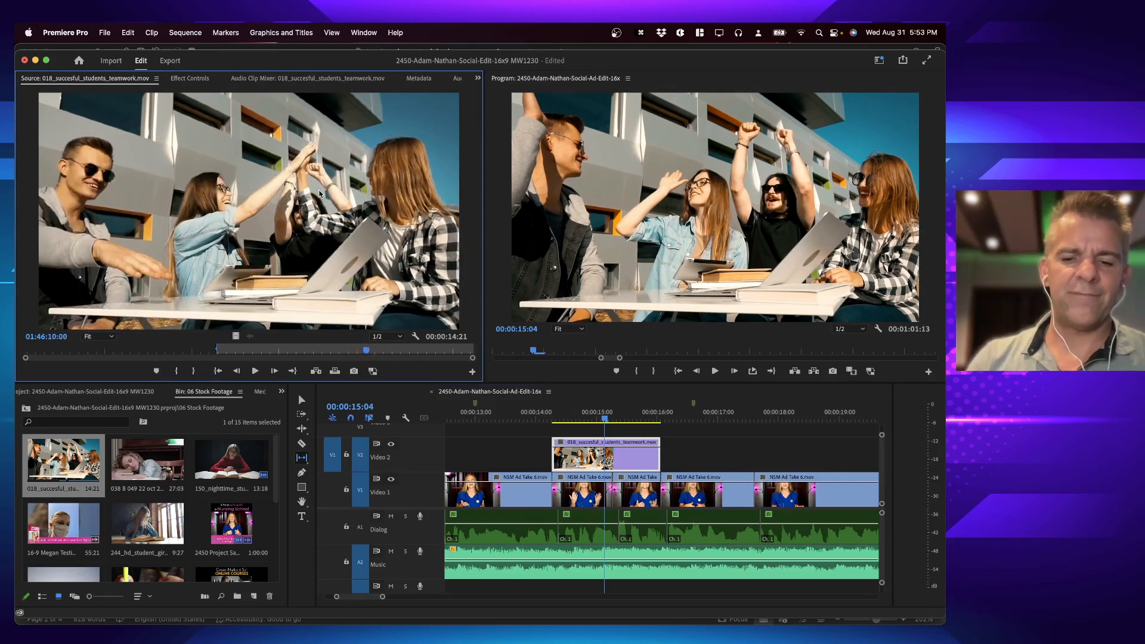
pyautogui.press('o')
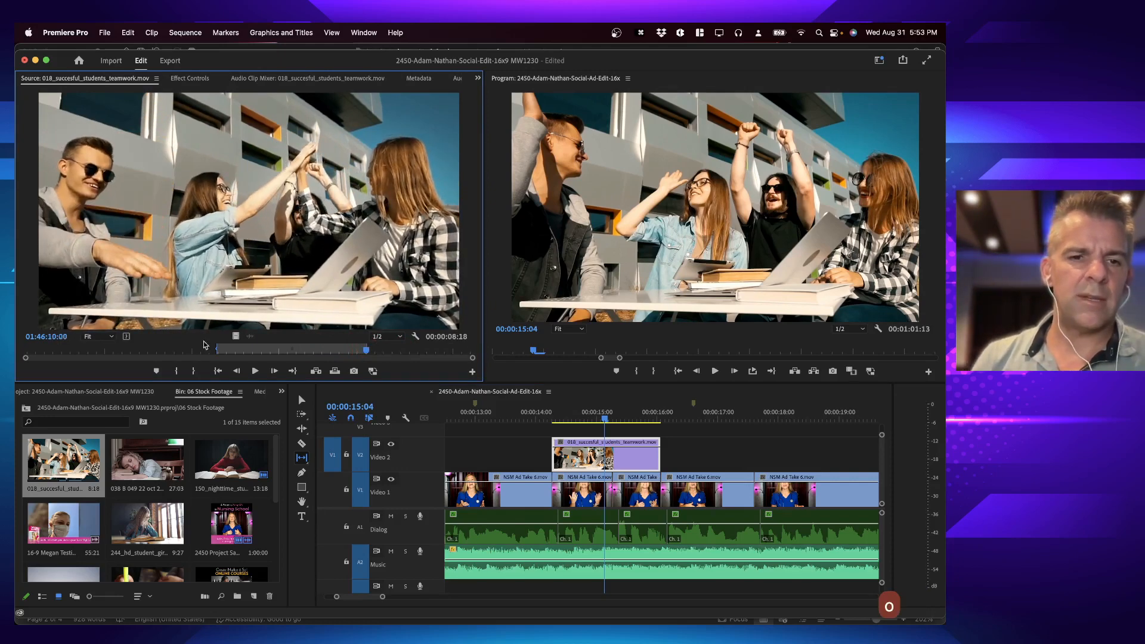
pyautogui.moveTo(216, 351); pyautogui.dragTo(19, 349)
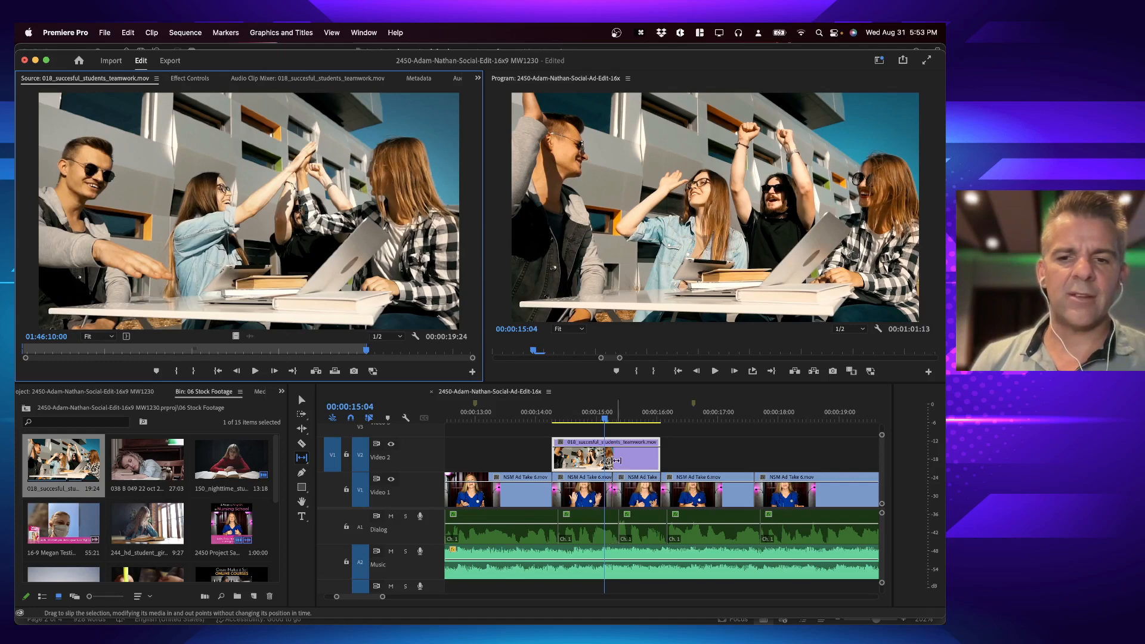
# Step: Delete the teamwork cutaway from Video 2 and mark the Video 1 clip under 00:00:15:24
pyautogui.press('v')
pyautogui.press('BackSpace')
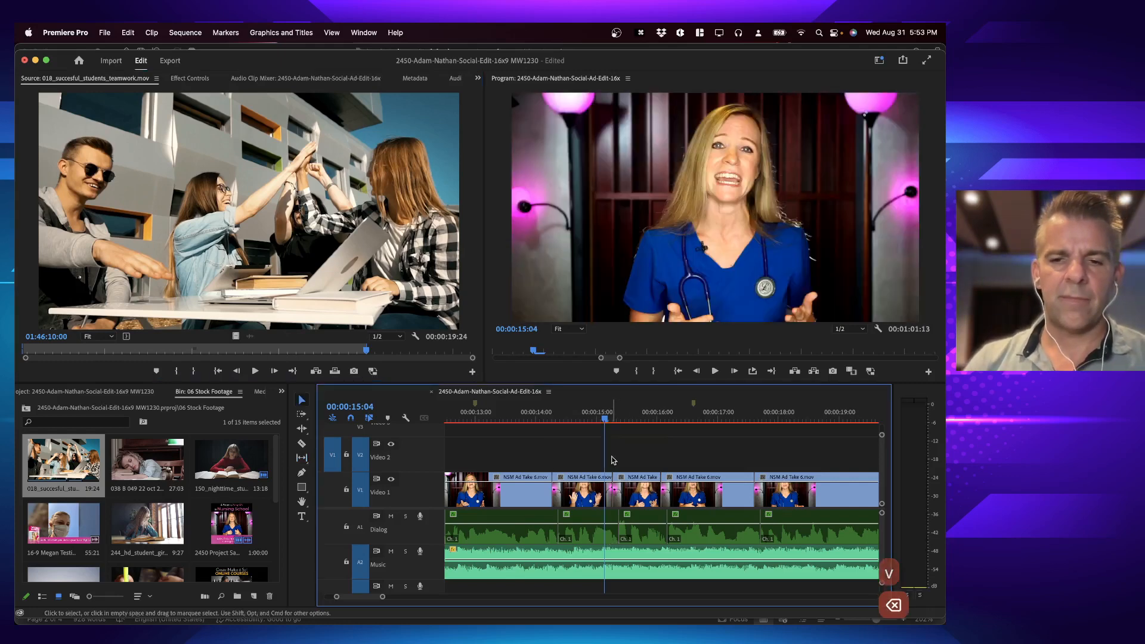
pyautogui.press('space')
pyautogui.press('space')
pyautogui.click(633, 492)
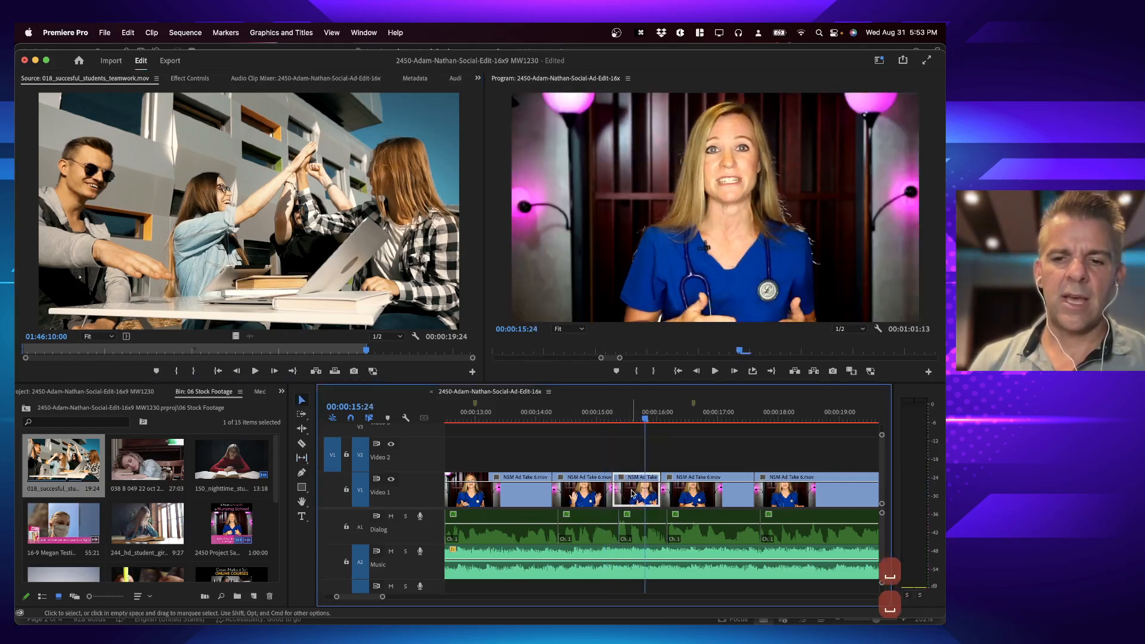
pyautogui.press('x')
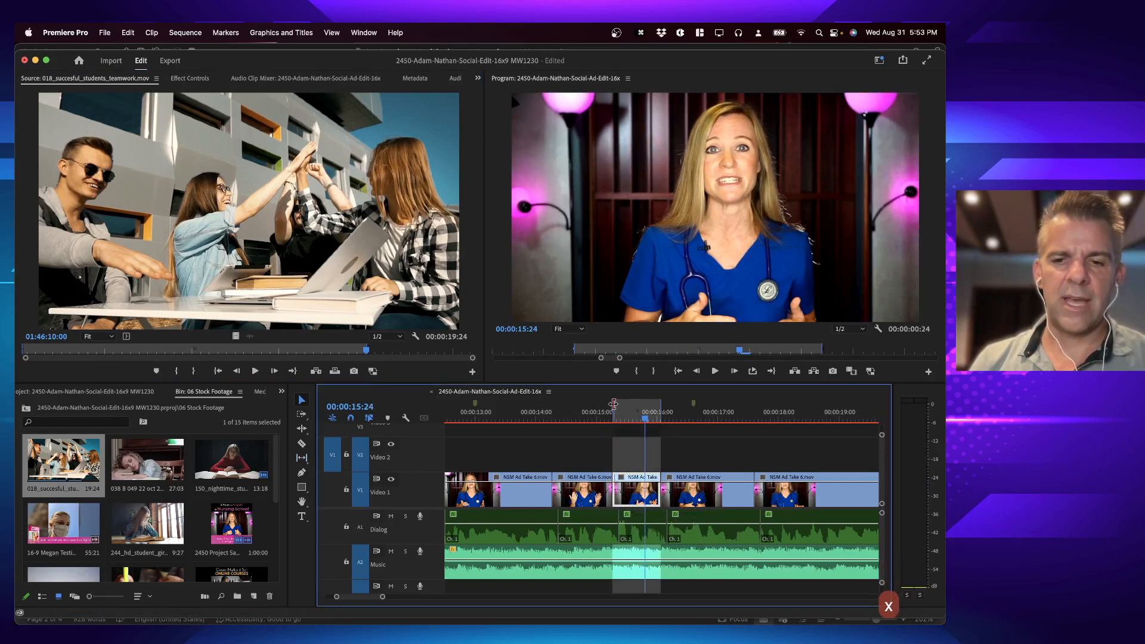
# Step: Extend the marked range back to the start of the preceding Video 1 clip and overwrite the teamwork clip on Video 2, ignoring its source In point
pyautogui.moveTo(614, 405); pyautogui.dragTo(552, 407)
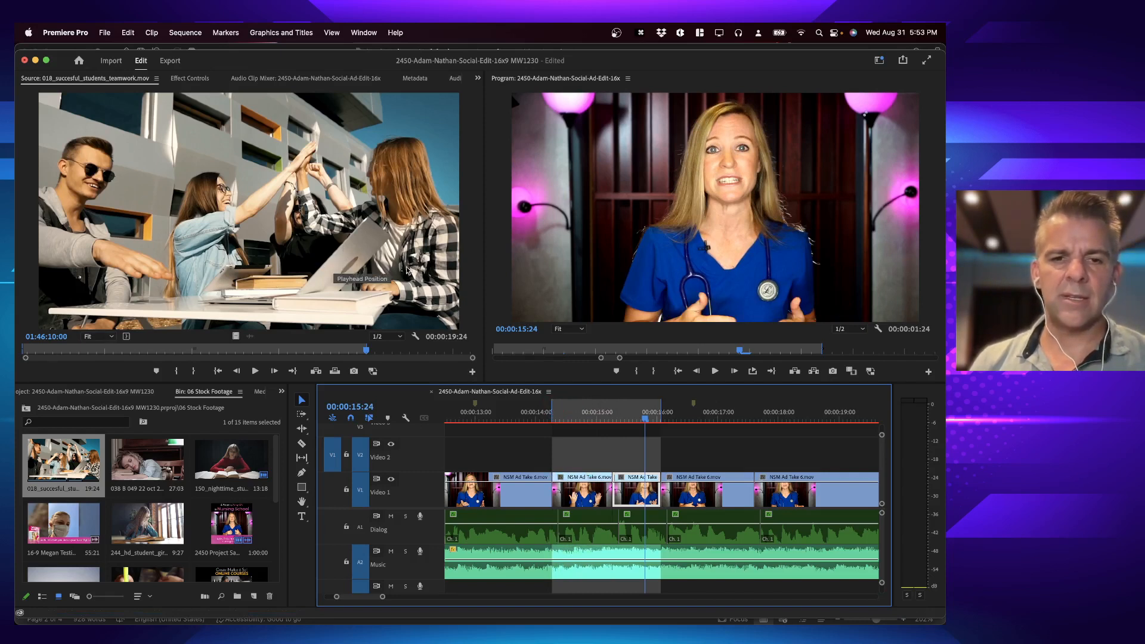
pyautogui.press('.')
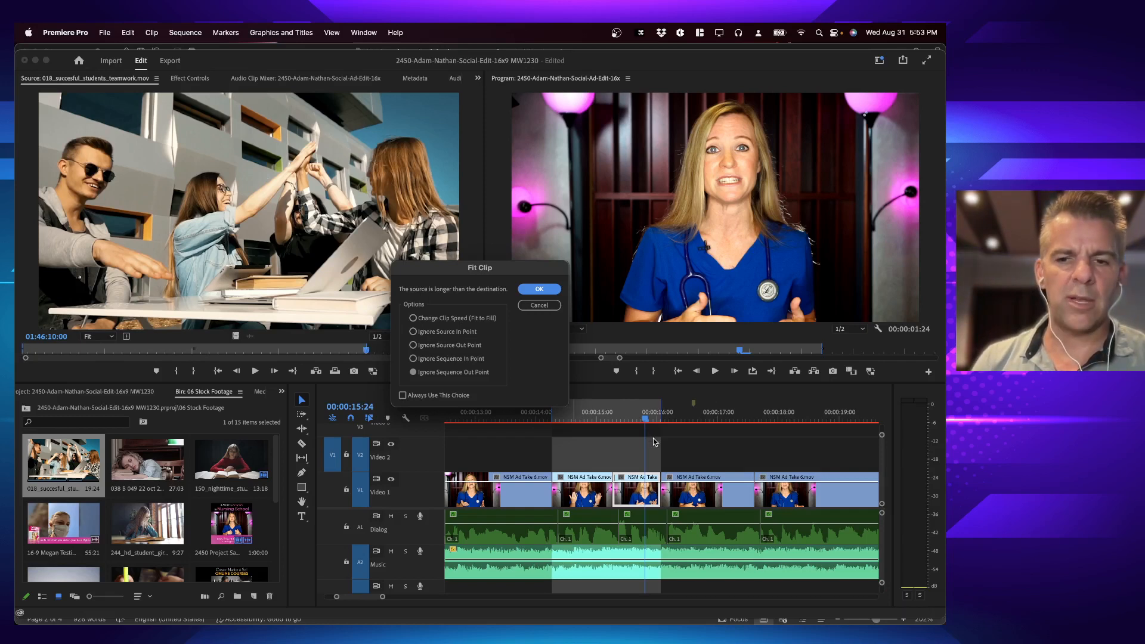
pyautogui.click(438, 335)
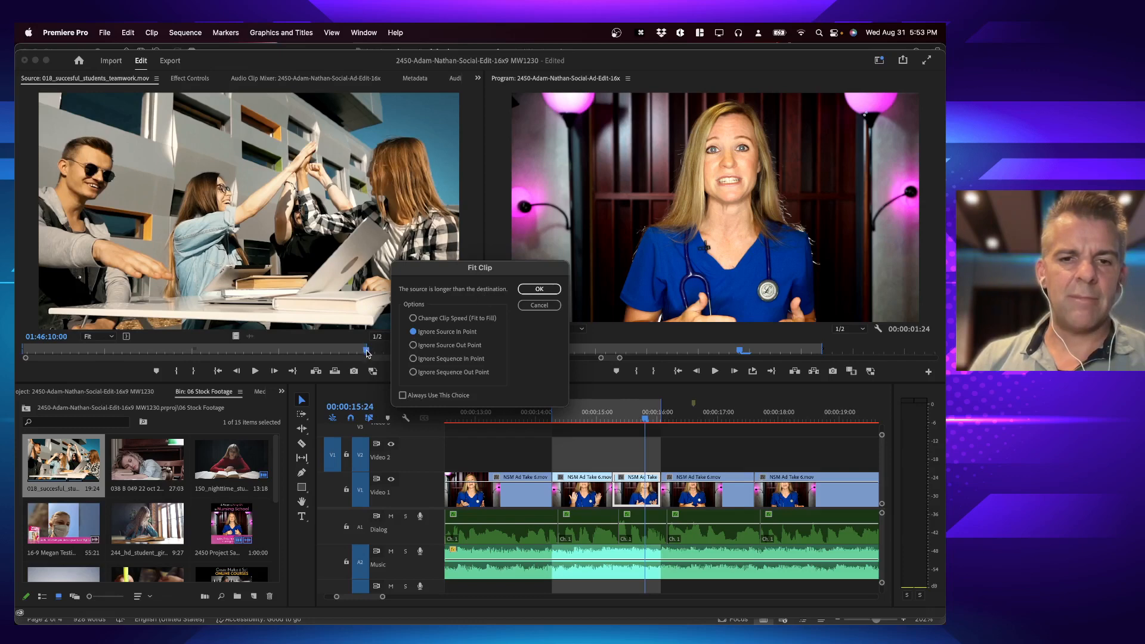
pyautogui.click(539, 288)
# Step: Play the sequence through the new teamwork cutaway, including the stretch leading up to it from the highlighter cutaway
pyautogui.moveTo(621, 419); pyautogui.dragTo(539, 415)
pyautogui.press('space')
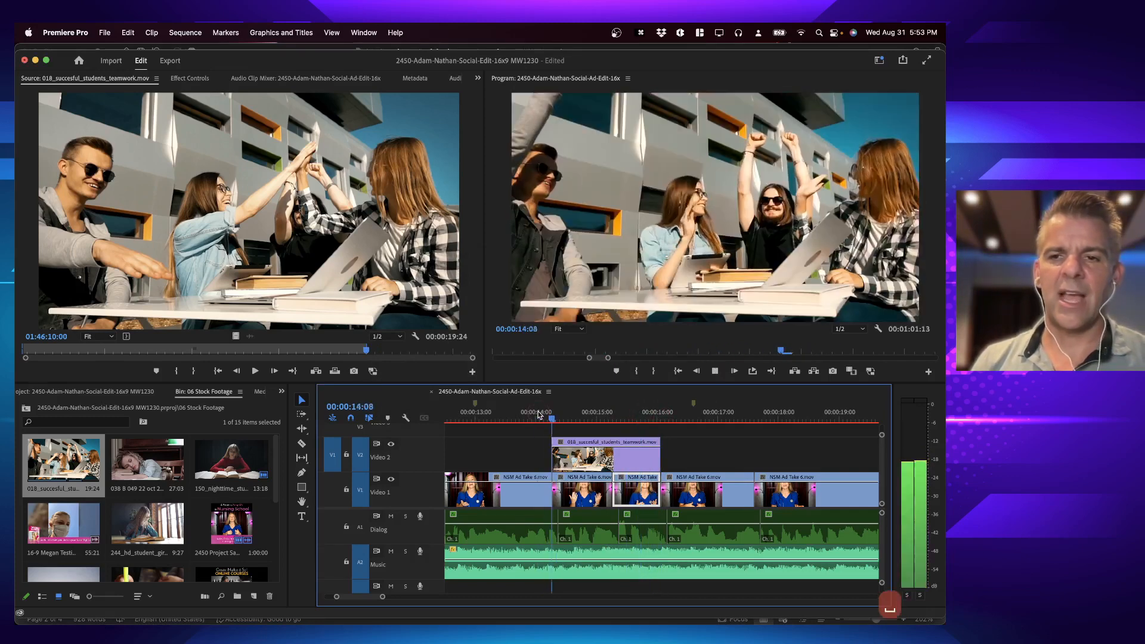
pyautogui.press('space')
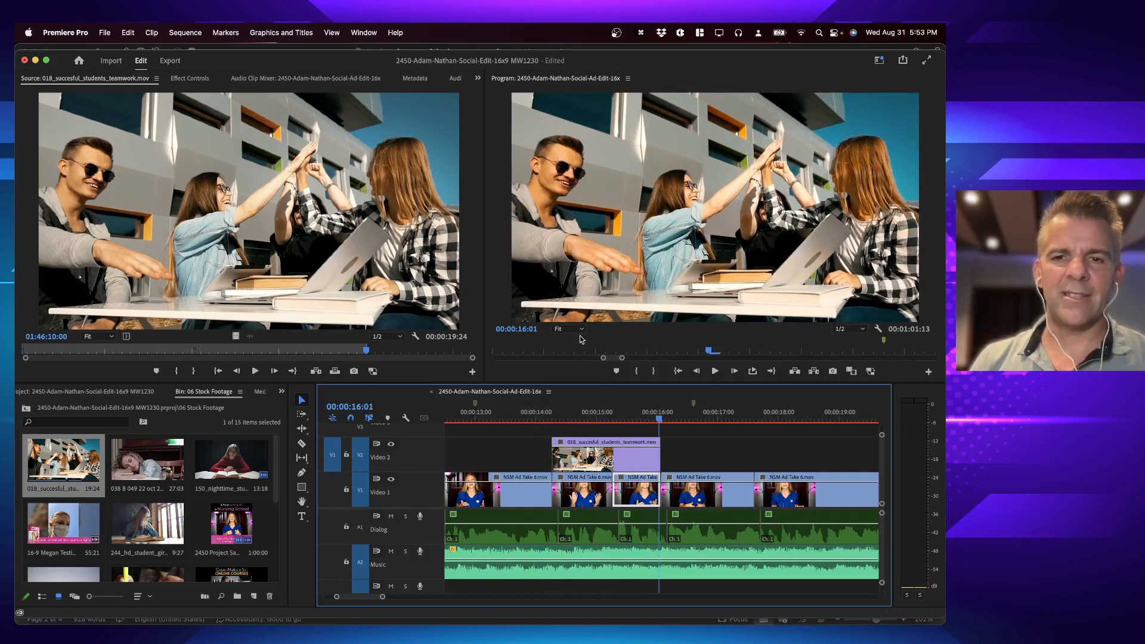
pyautogui.scroll(3, 514, 481)
pyautogui.scroll(2, 514, 481)
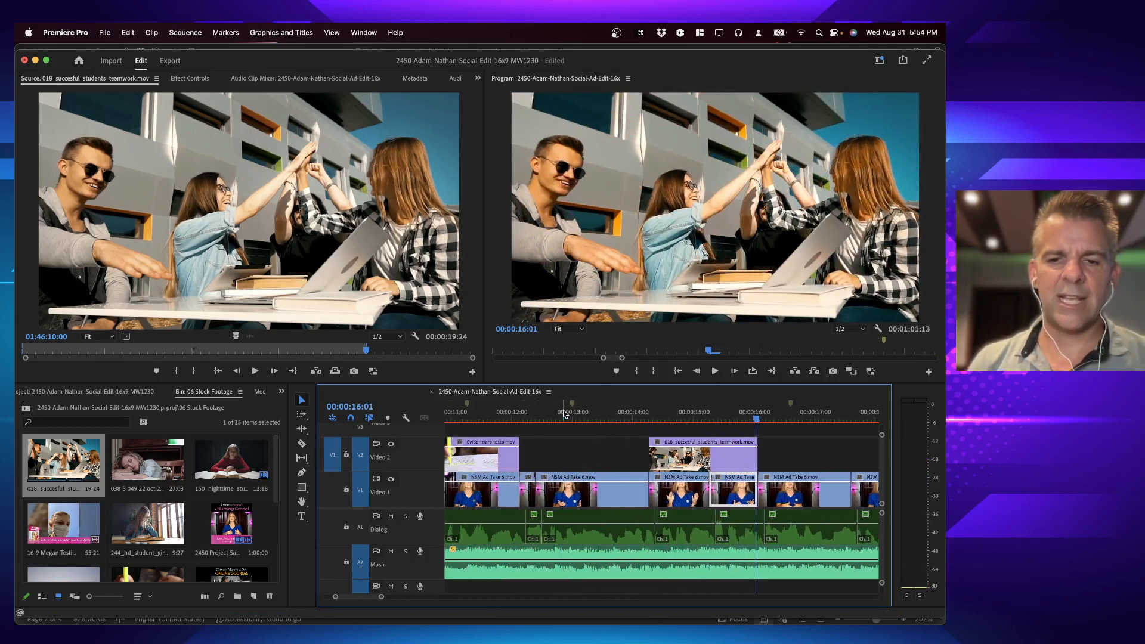
pyautogui.click(565, 412)
pyautogui.press('space')
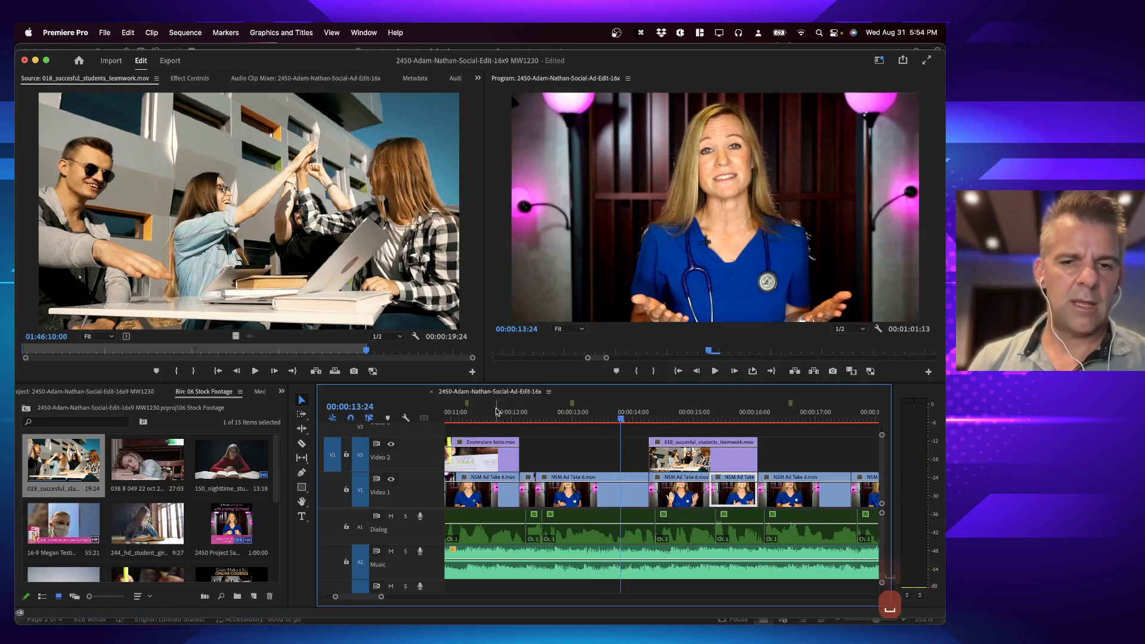
pyautogui.click(496, 412)
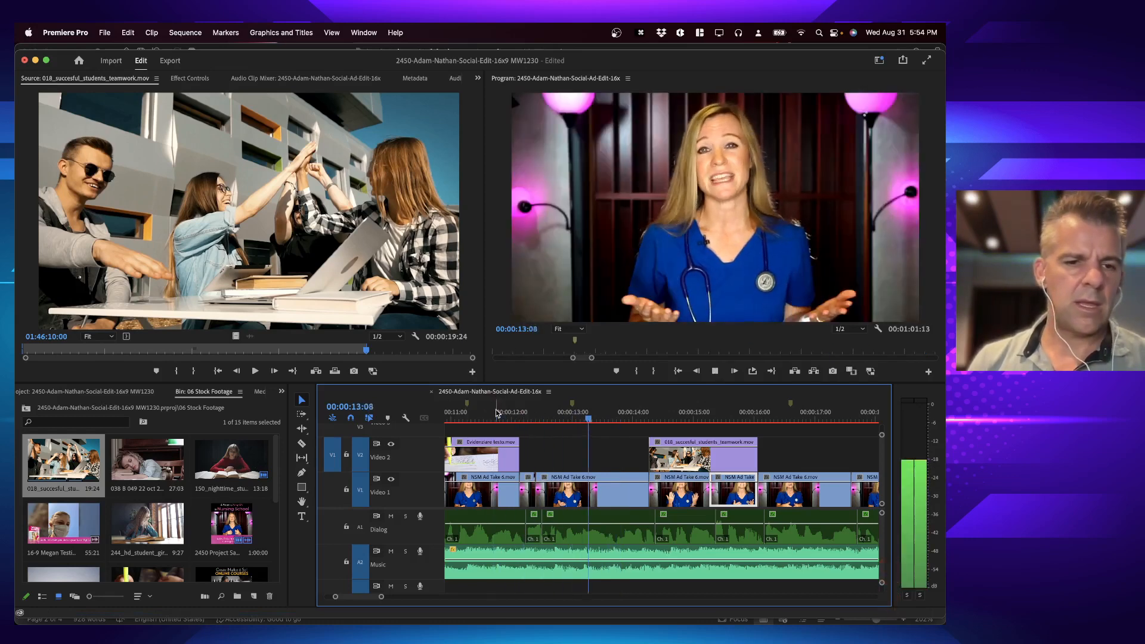
pyautogui.press('space')
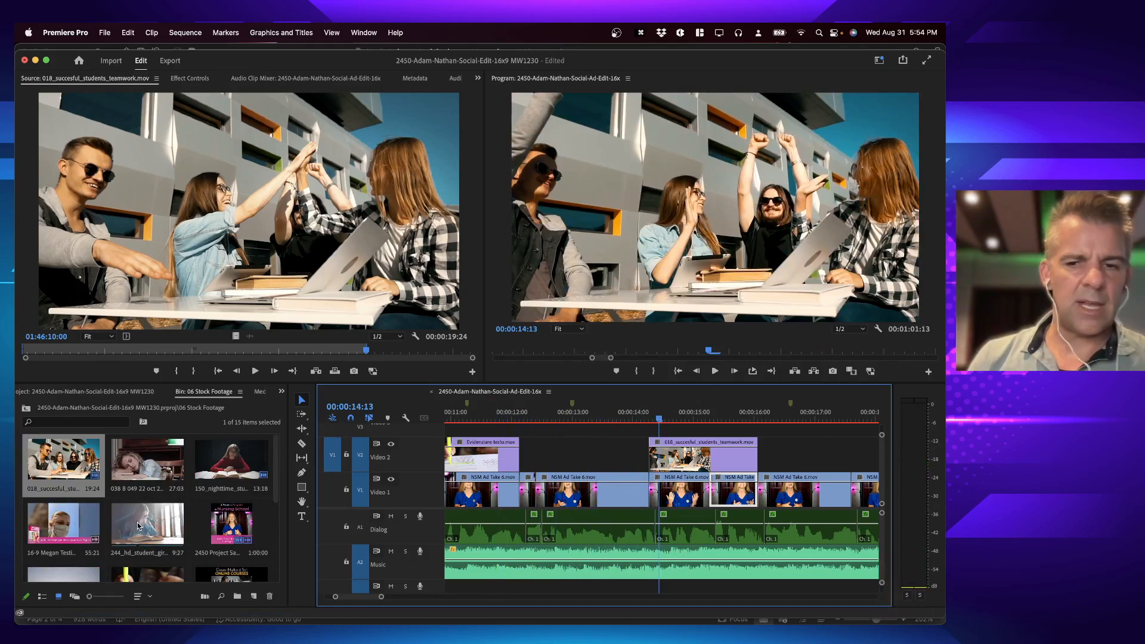
# Step: Mark the Video 1 clip under 00:00:12:24 and extend the sequence In point back to the highlighter cutaway's end at 00:00:12:04
pyautogui.click(559, 413)
pyautogui.press('x')
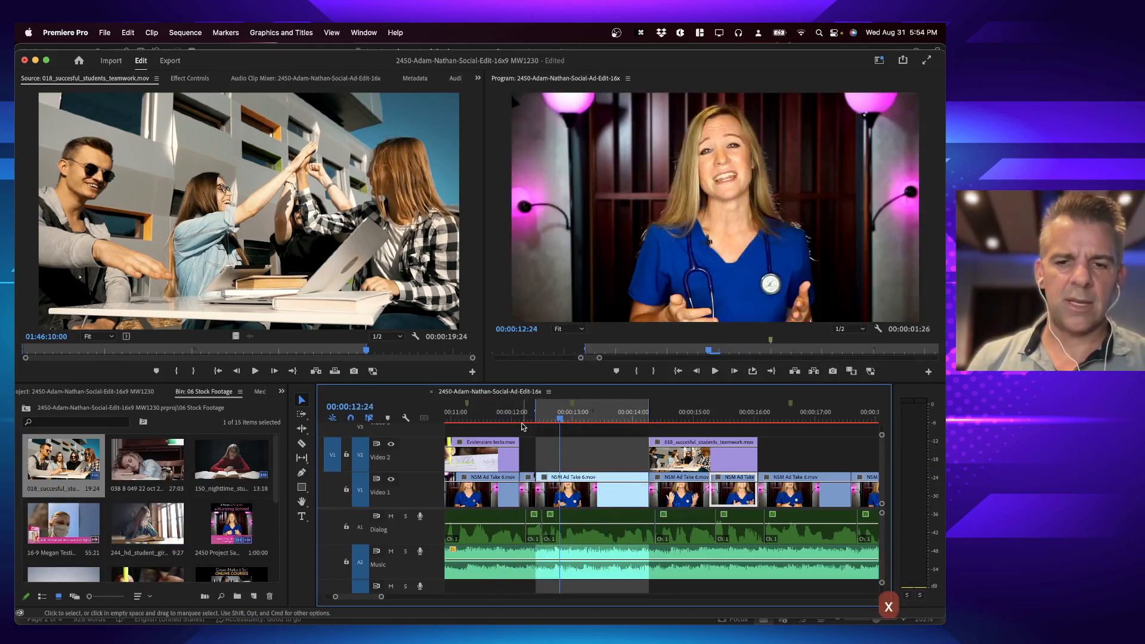
pyautogui.click(520, 424)
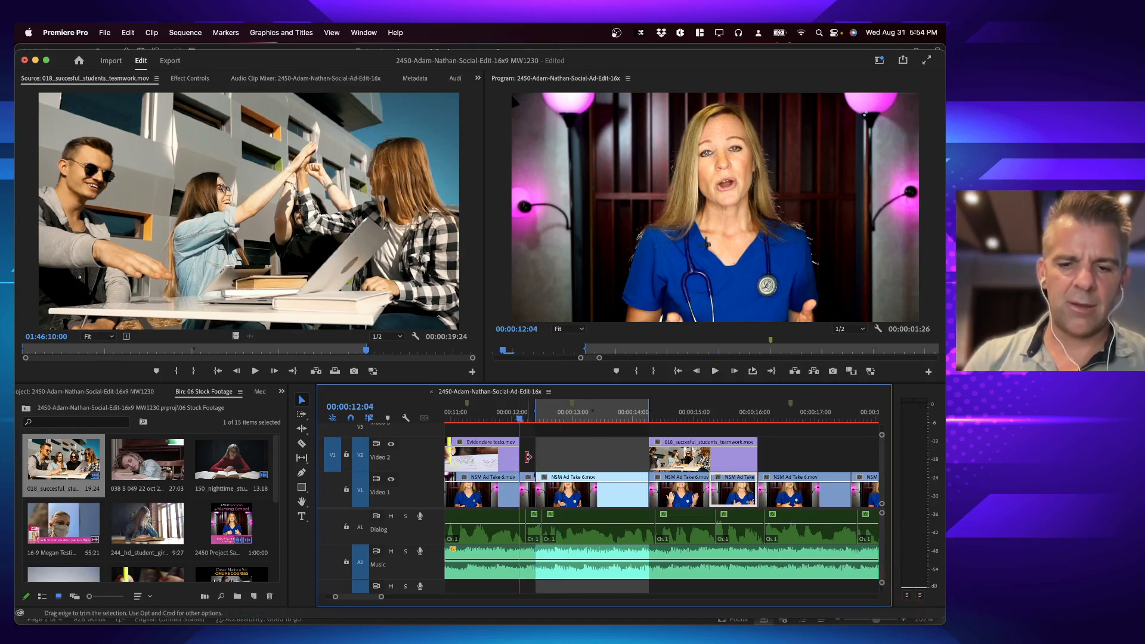
pyautogui.press('i')
# Step: Preview 244_hd_student_girl_book.mov, set its Out point at 03:30:20, and overwrite it into the marked range on Video 2
pyautogui.doubleClick(152, 528)
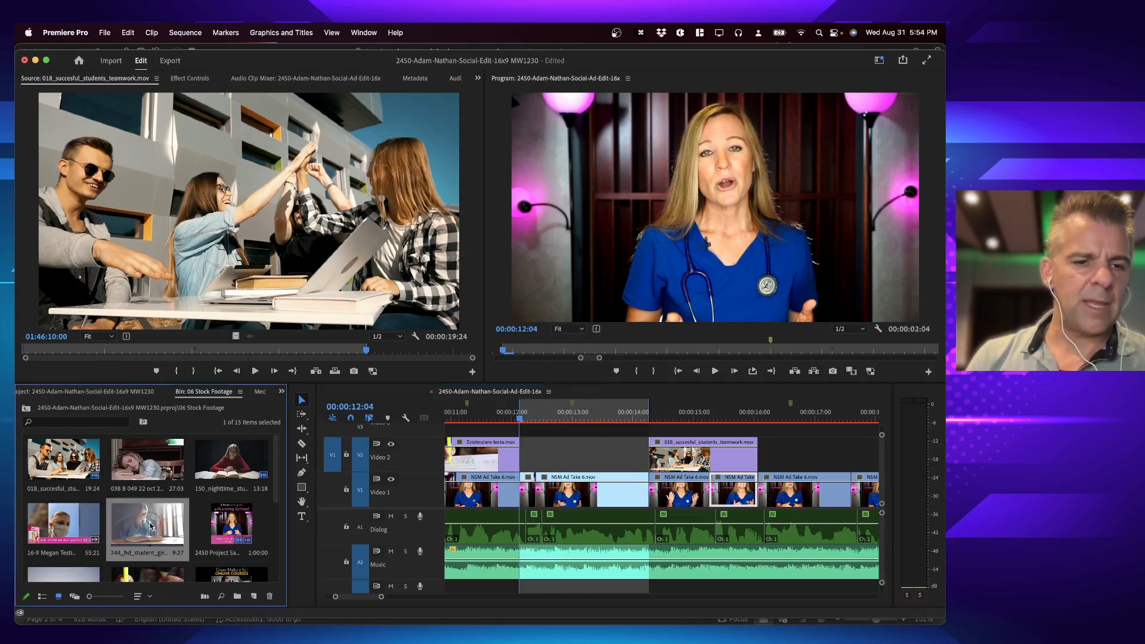
pyautogui.press('space')
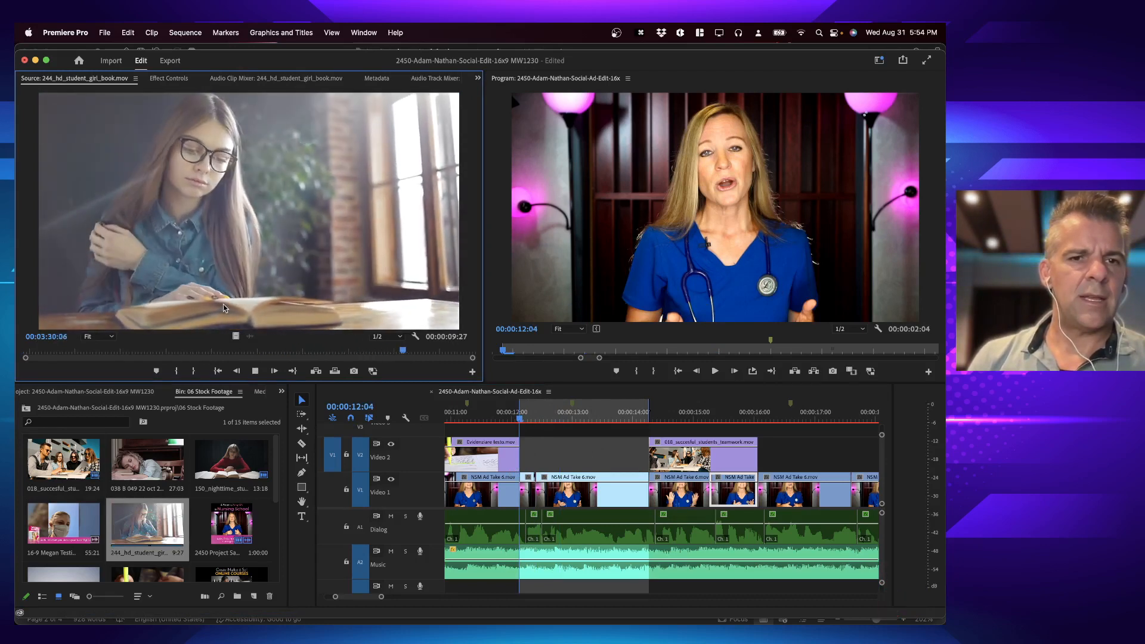
pyautogui.press('space')
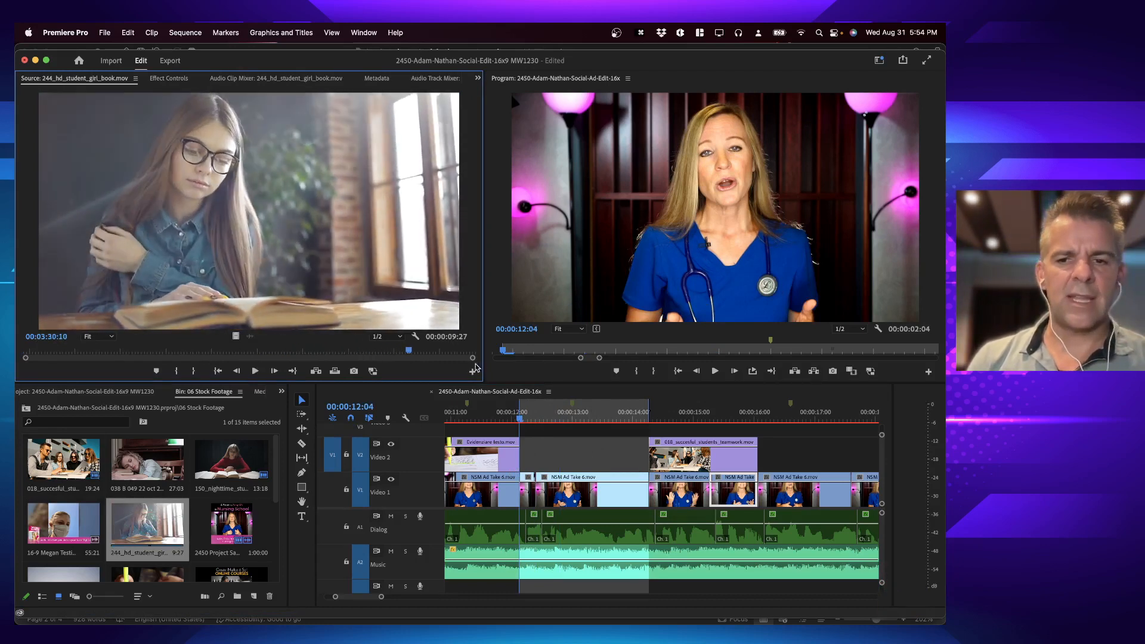
pyautogui.press('space')
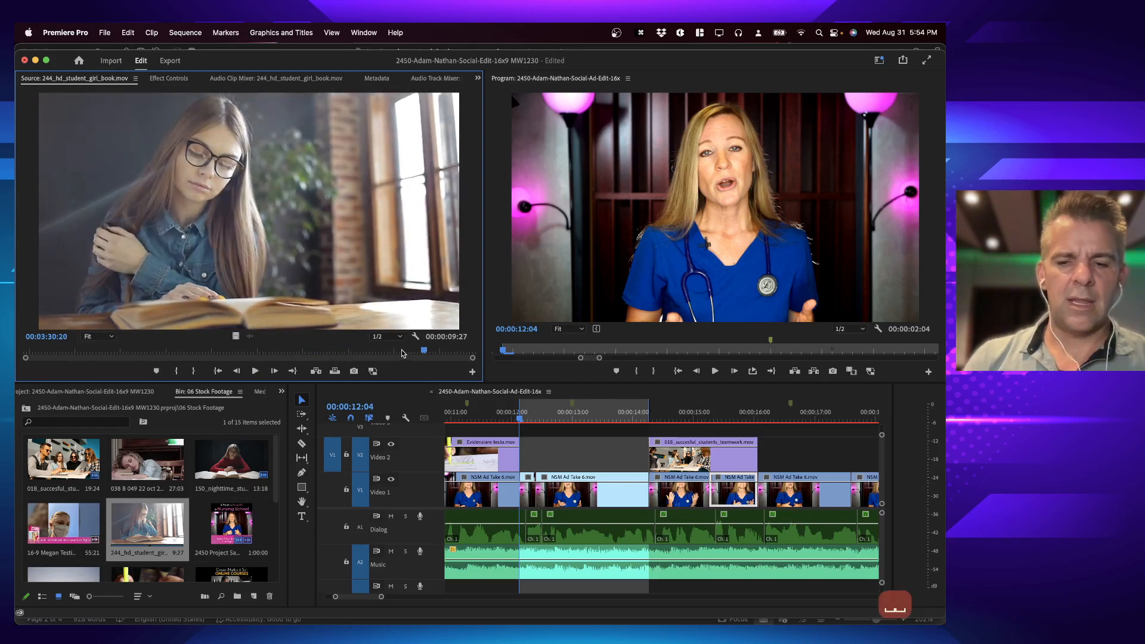
pyautogui.press('o')
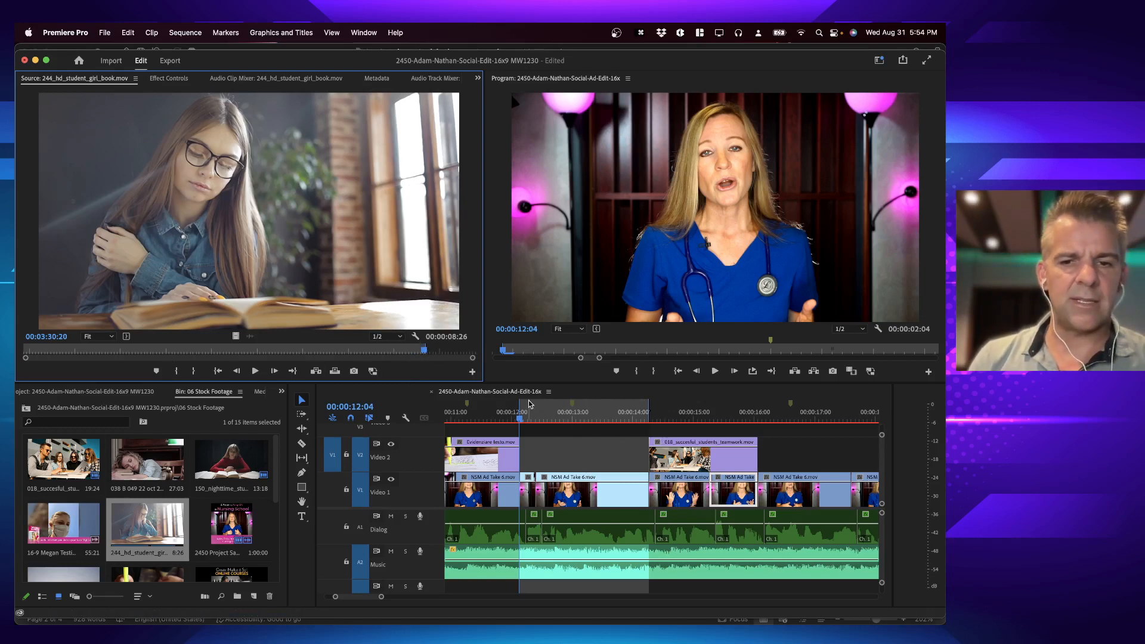
pyautogui.press('.')
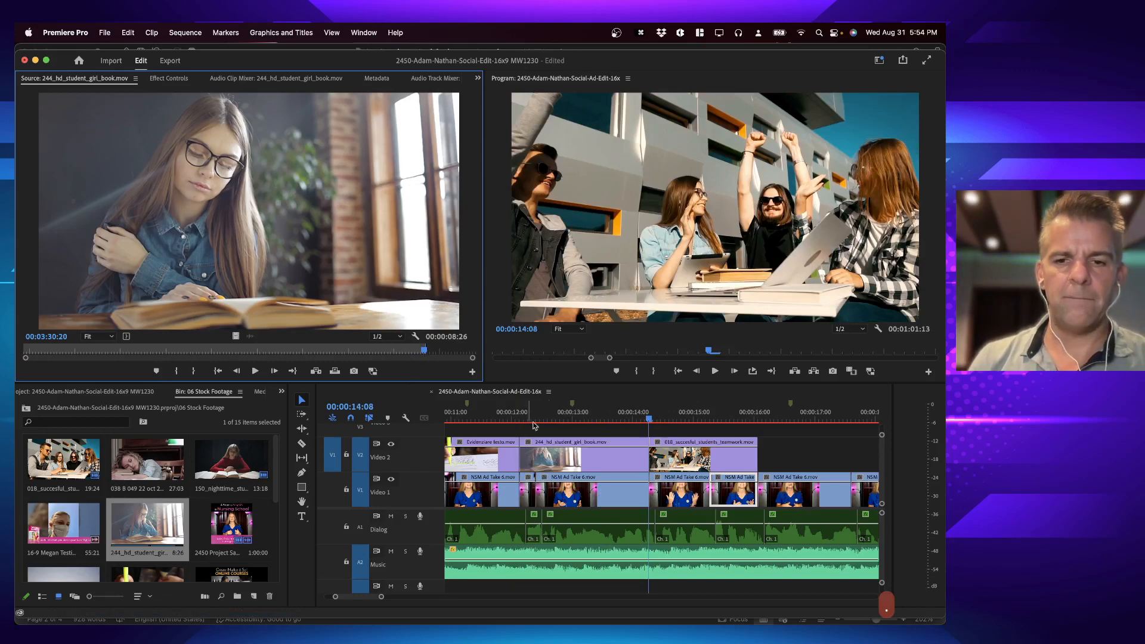
# Step: Play the sequence from before the first Video 2 cutaway to past the teamwork cutaway
pyautogui.click(491, 416)
pyautogui.press('-')
pyautogui.press('-')
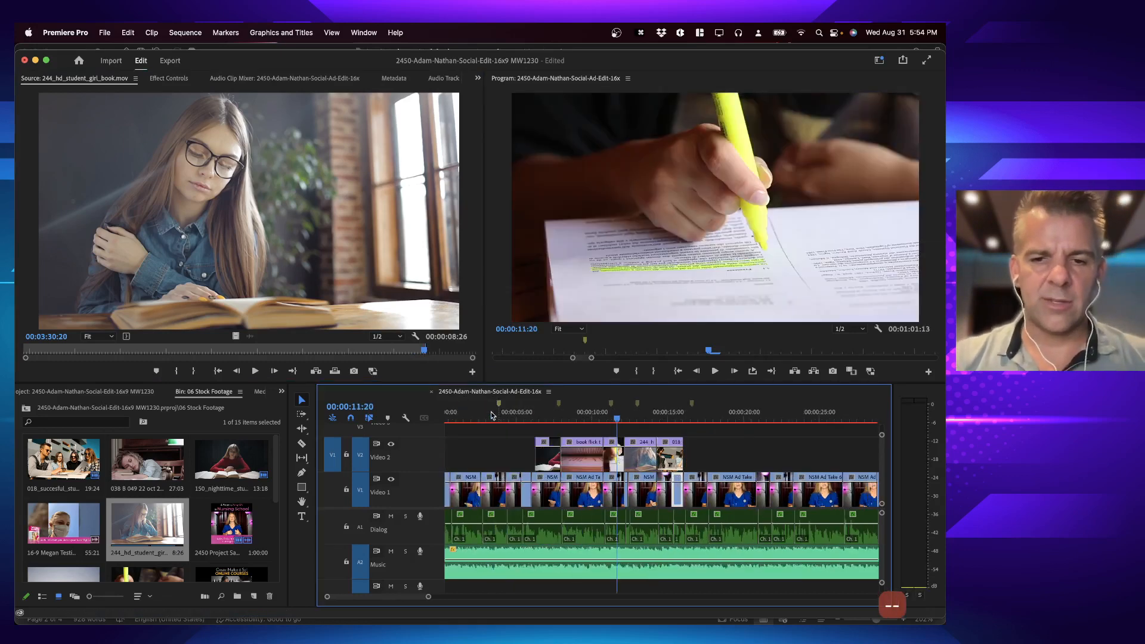
pyautogui.click(526, 416)
pyautogui.press('space')
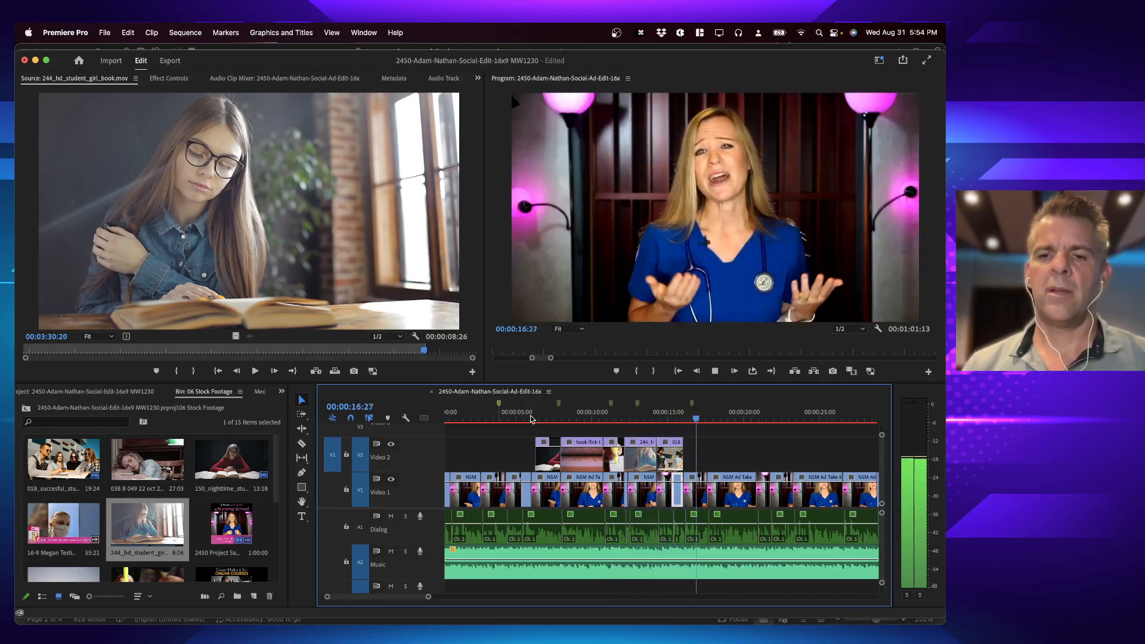
pyautogui.press('space')
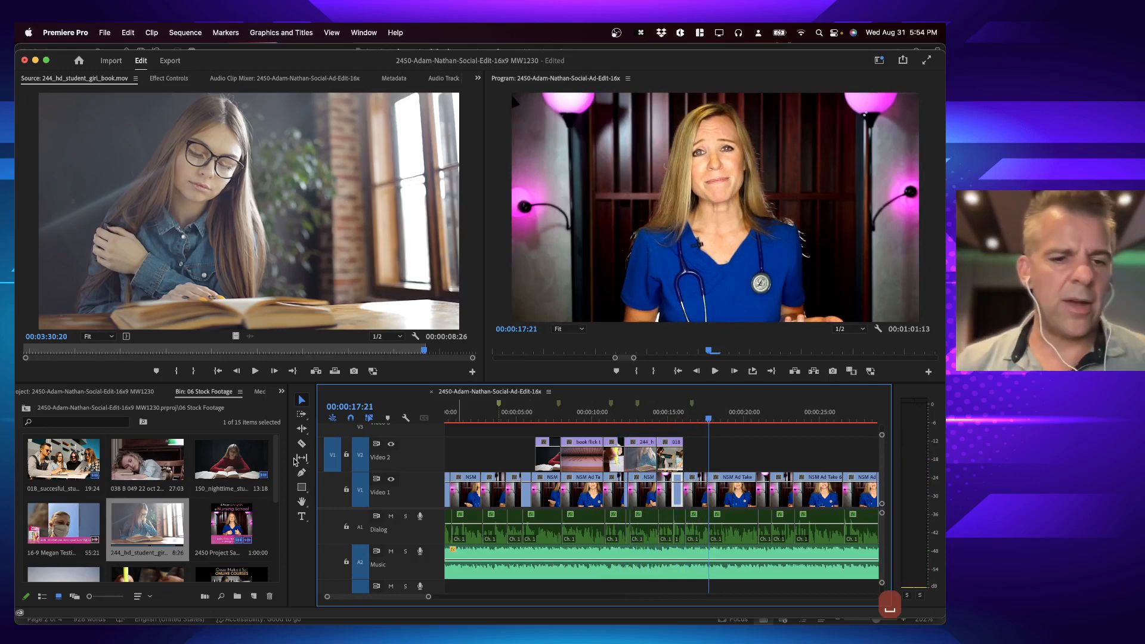
# Step: Check the stock footage bin and project contents, then consult the B-roll and transitions instructions in Word and return to Premiere Pro
pyautogui.scroll(-5, 201, 522)
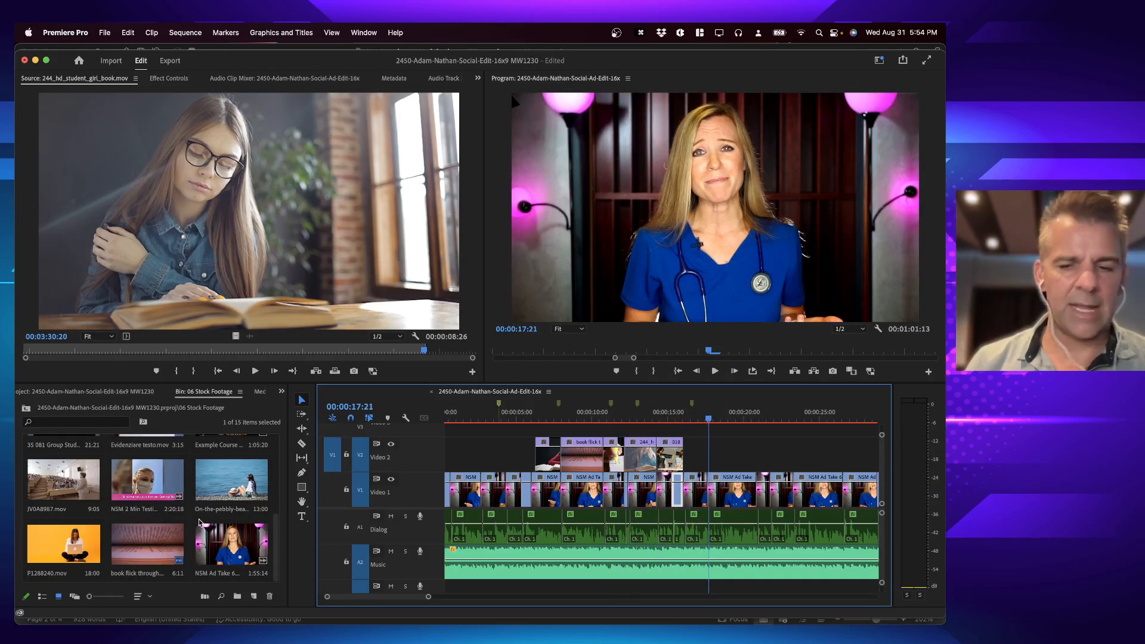
pyautogui.click(114, 393)
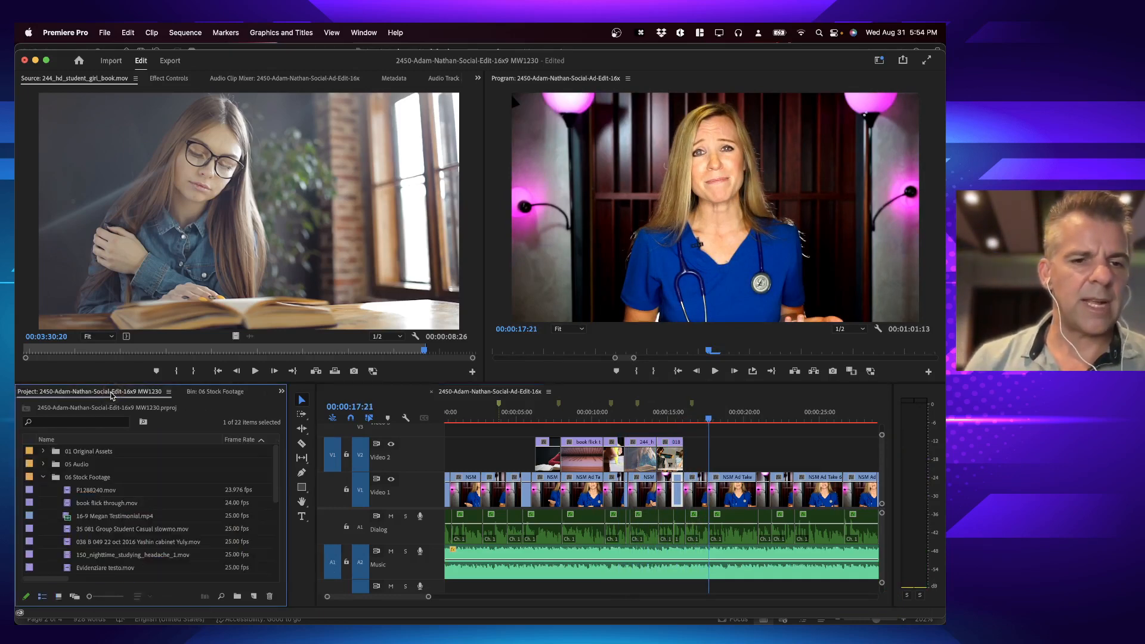
pyautogui.click(581, 412)
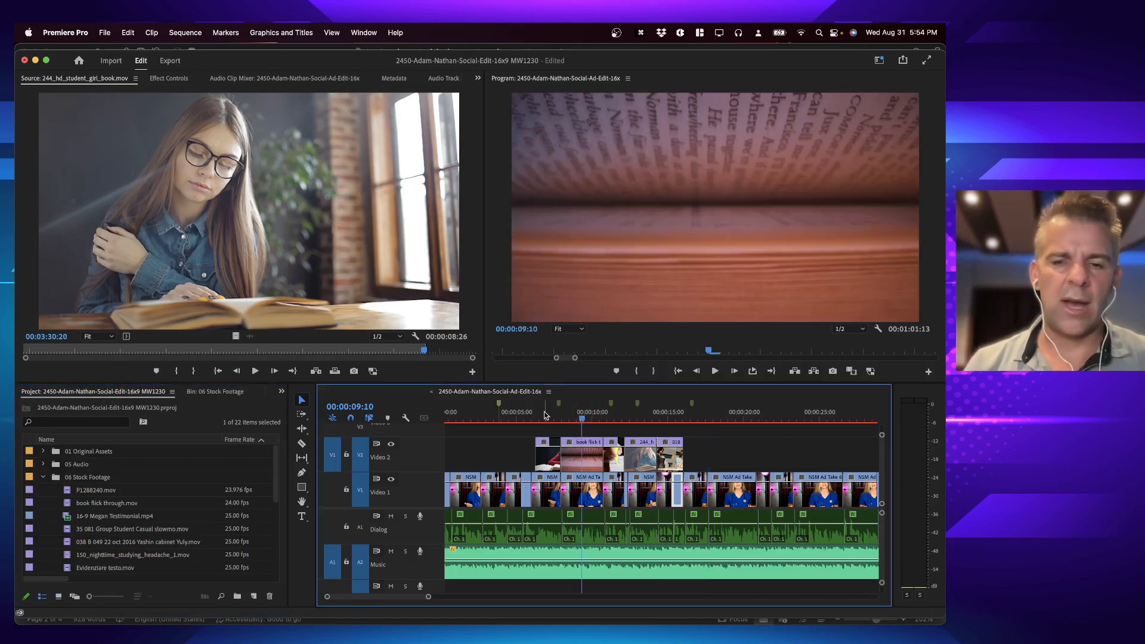
pyautogui.press('super+Tab')
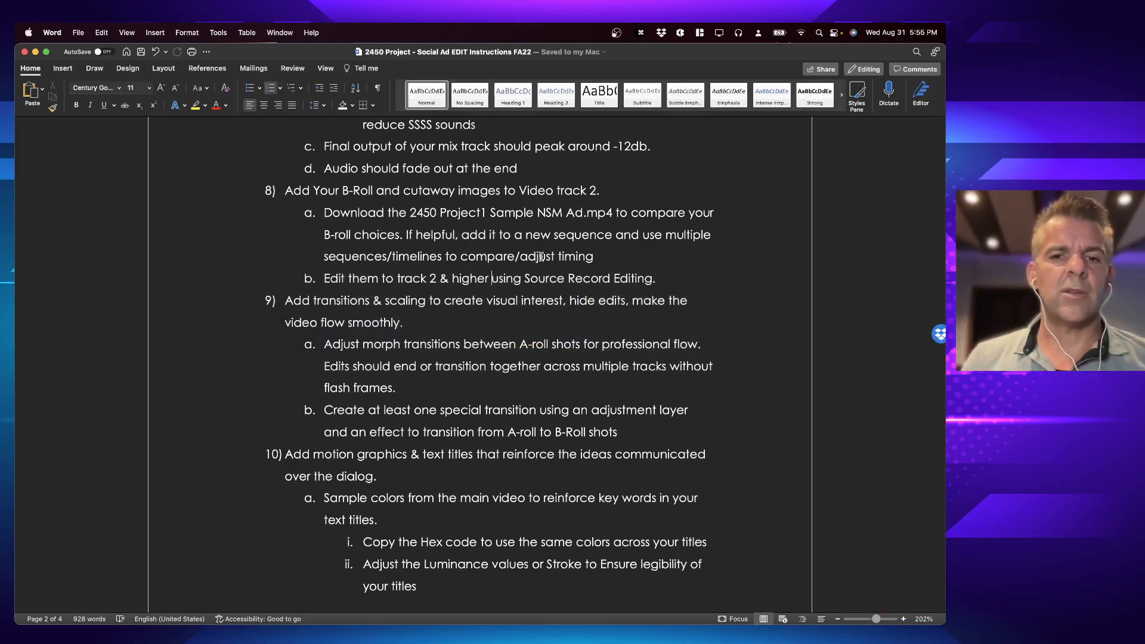
pyautogui.press('super+Tab')
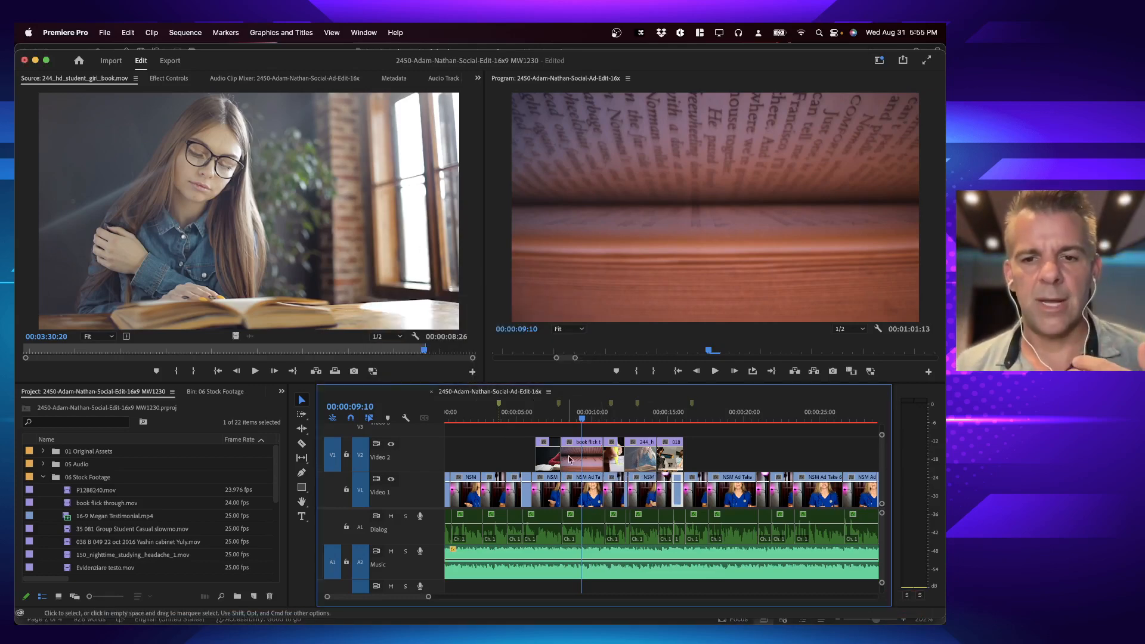
pyautogui.click(544, 418)
pyautogui.press('super+Tab')
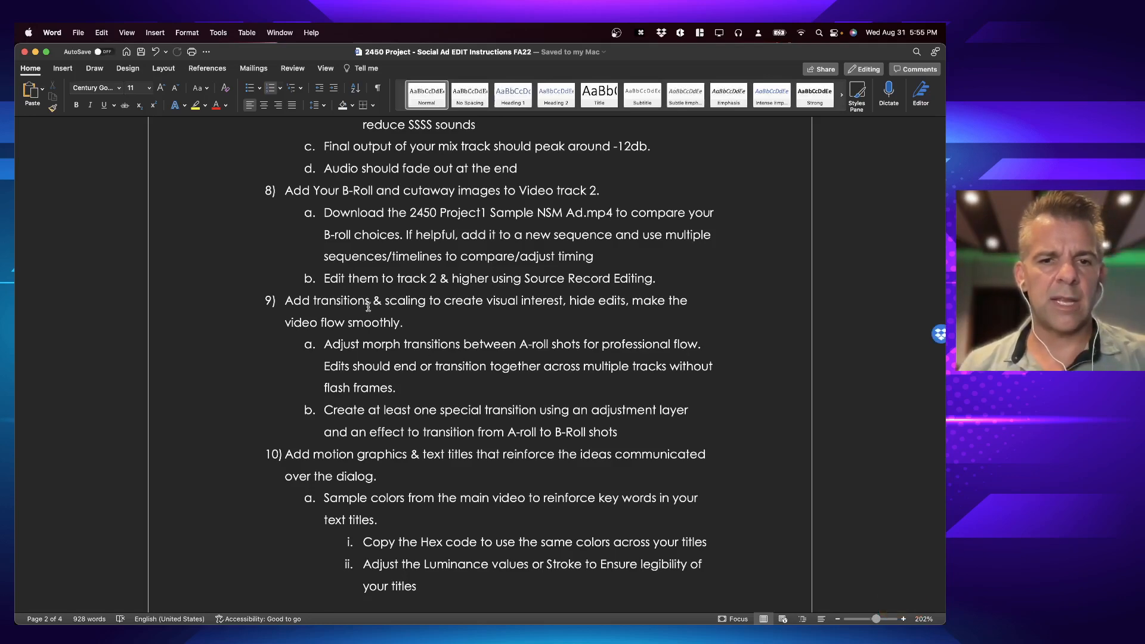
pyautogui.press('super+Tab')
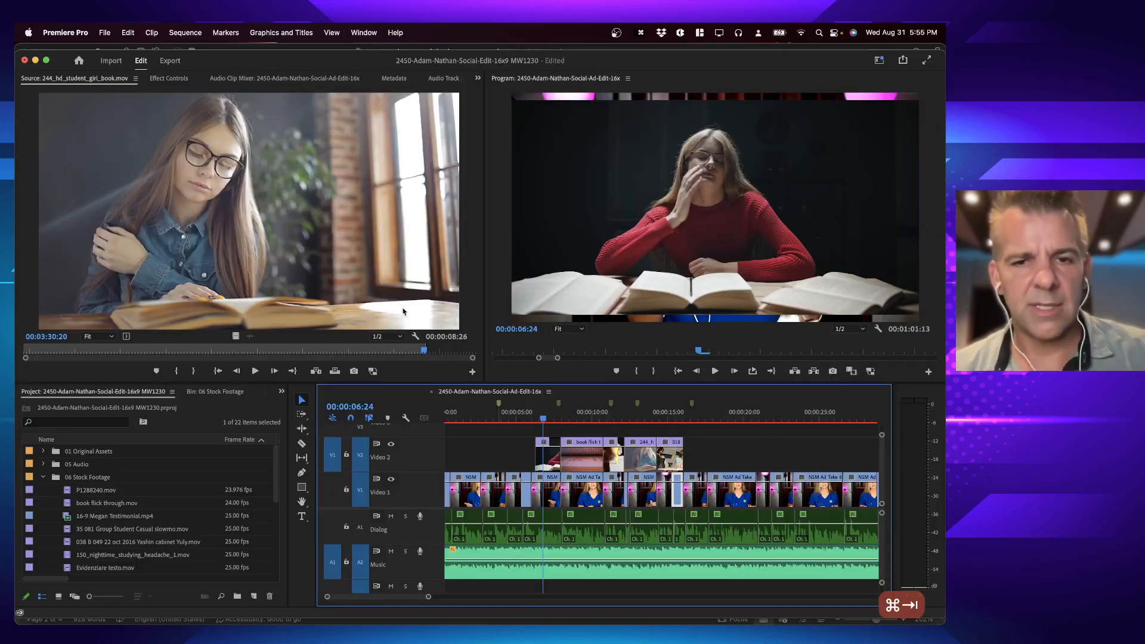
# Step: Select the 150_nighttime_studying_headache_1.mov cutaway at 00:00:07:03 on Video 2 and display its Effect Controls
pyautogui.click(548, 417)
pyautogui.press('=')
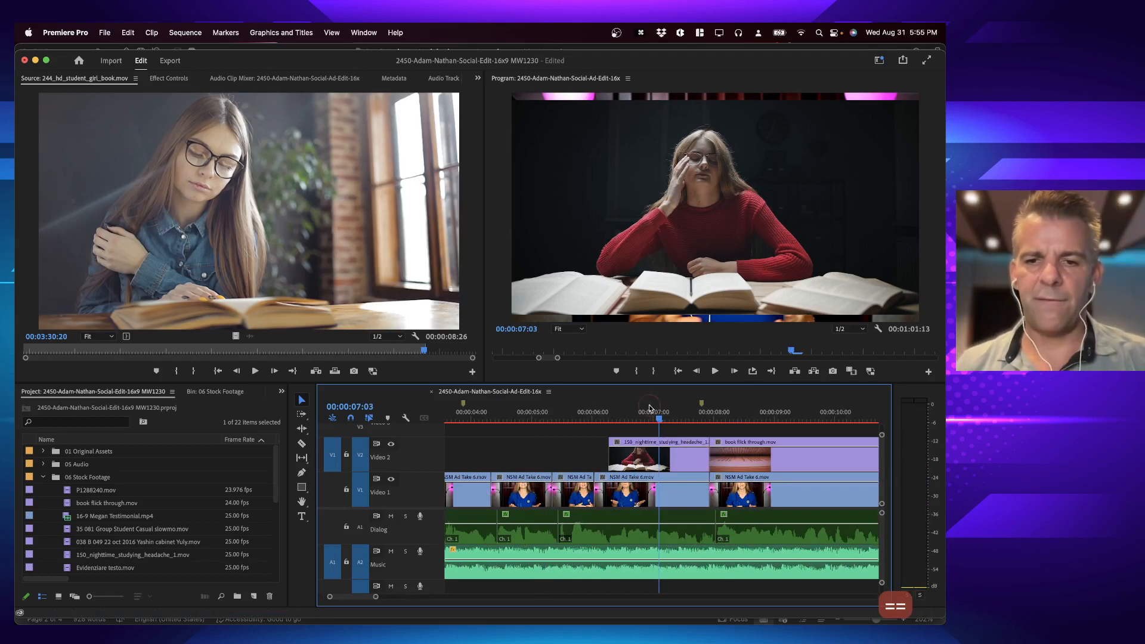
pyautogui.click(654, 459)
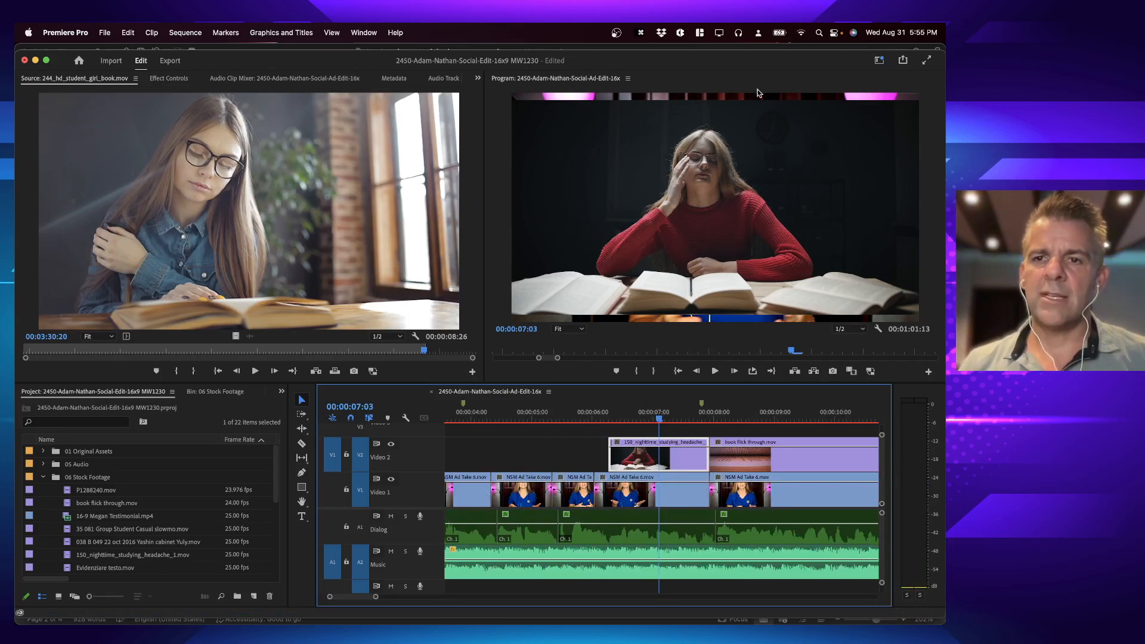
pyautogui.doubleClick(669, 460)
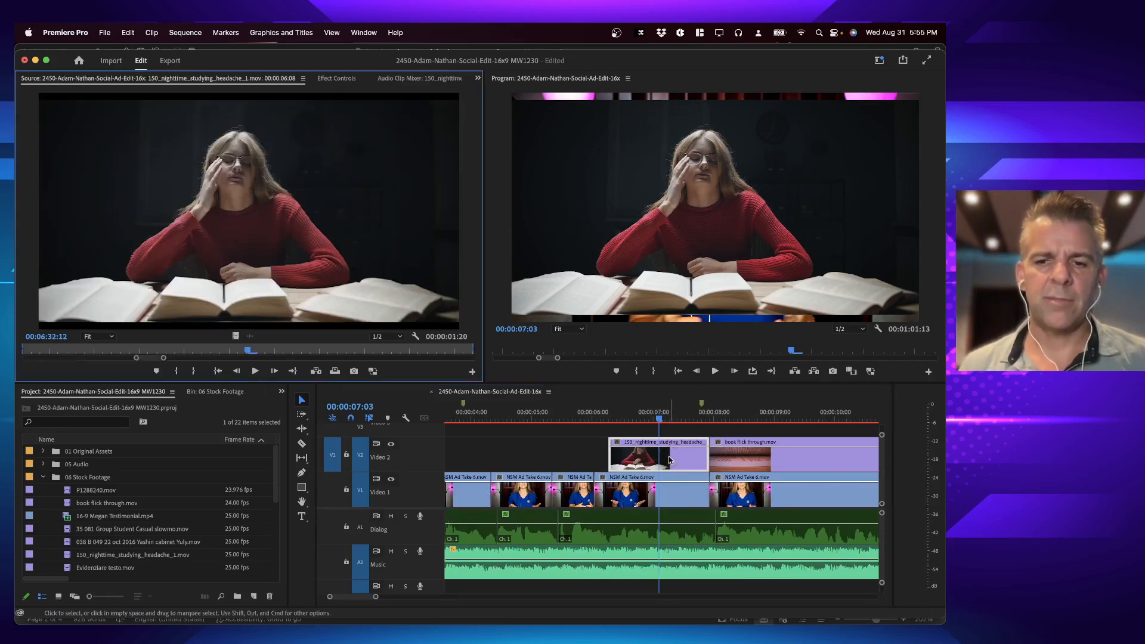
pyautogui.click(323, 80)
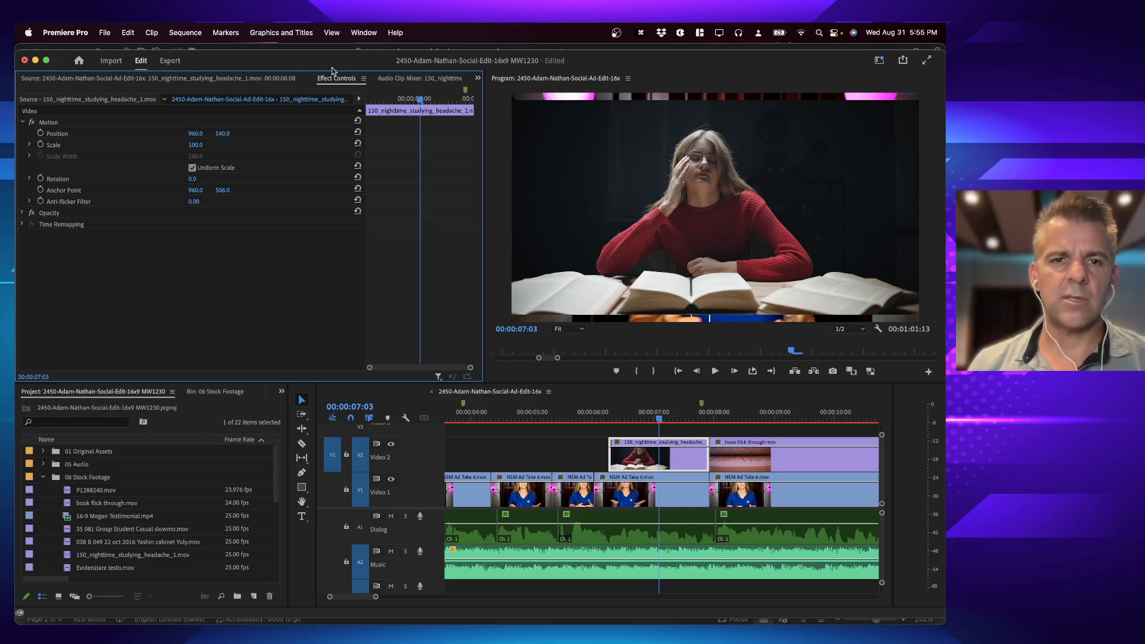
pyautogui.hotkey('shift', '5')
pyautogui.hotkey('shift', '6')
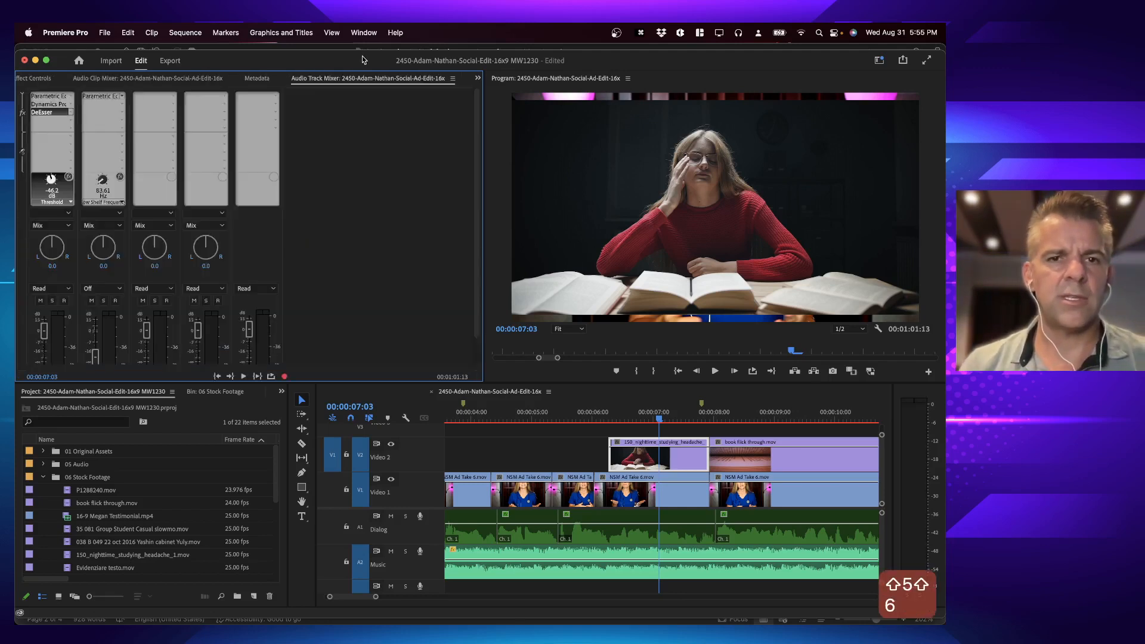
pyautogui.hotkey('shift', '5')
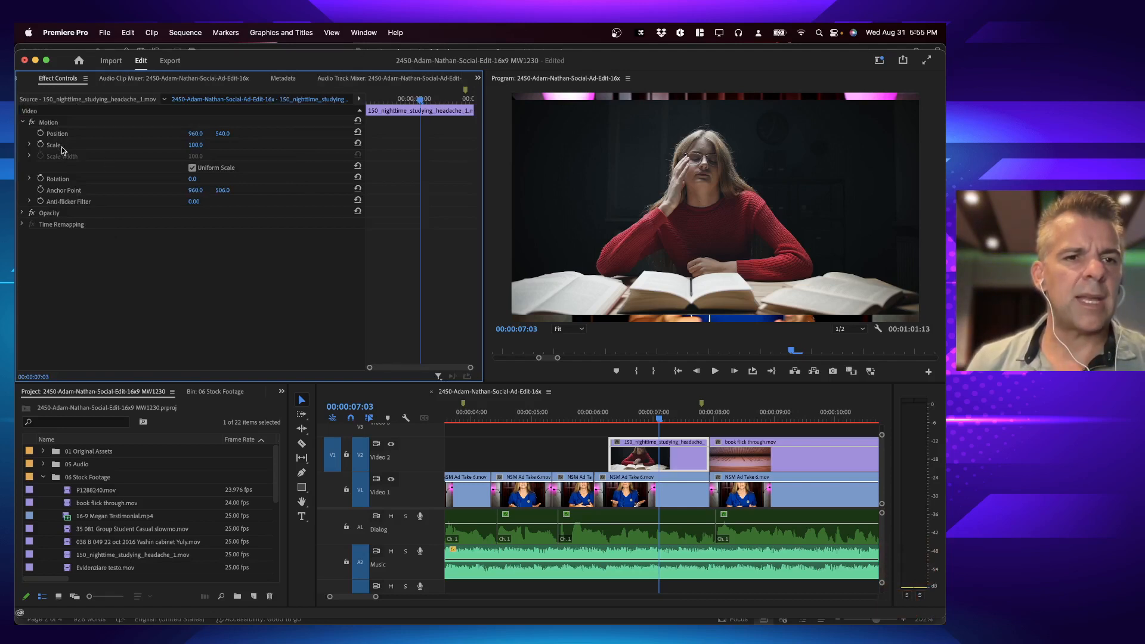
# Step: Scale the selected headache cutaway up to 111.6 directly in the Program Monitor so it fills the frame
pyautogui.click(132, 136)
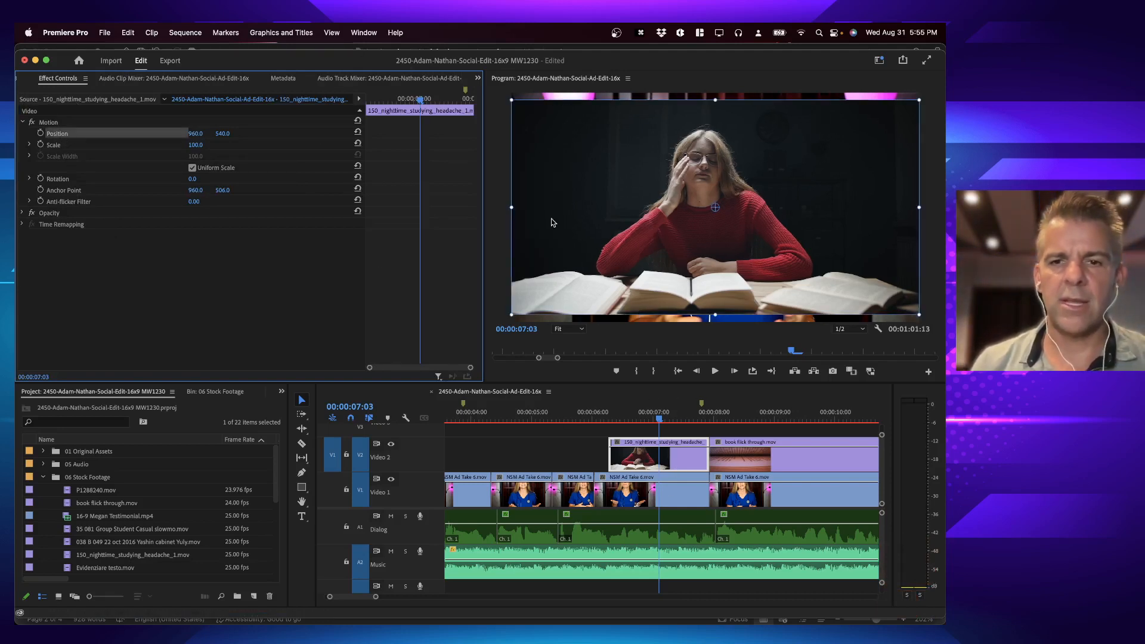
pyautogui.click(60, 146)
pyautogui.click(80, 137)
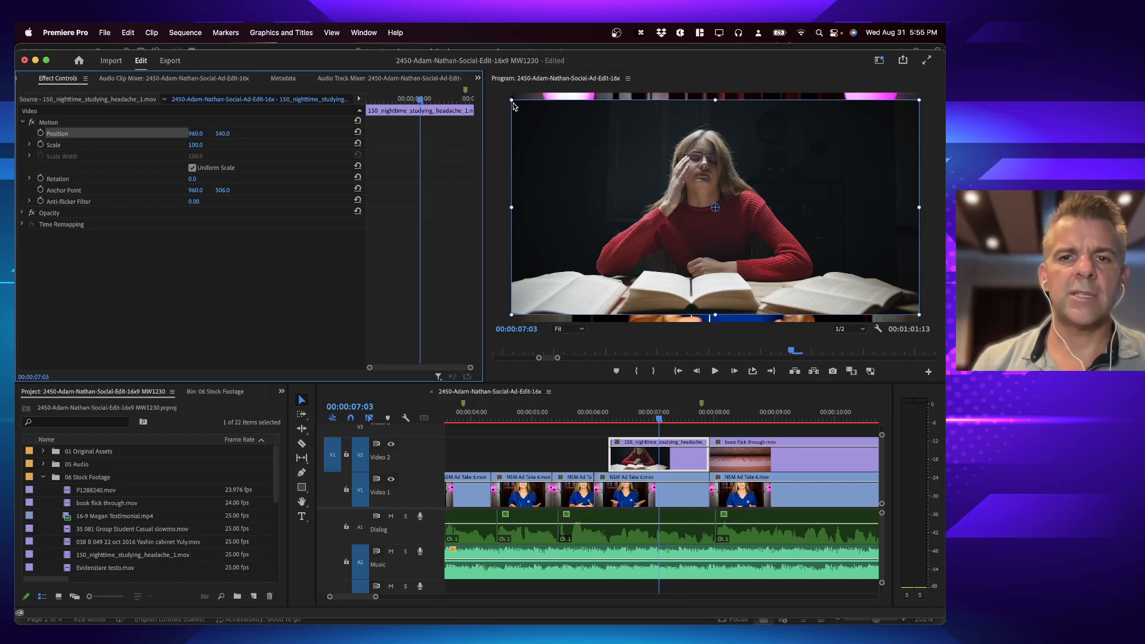
pyautogui.moveTo(511, 101); pyautogui.dragTo(490, 93)
# Step: Play the sequence from just before the headache cutaway into the book flick through cutaway, then show more of the timeline
pyautogui.click(598, 416)
pyautogui.press('space')
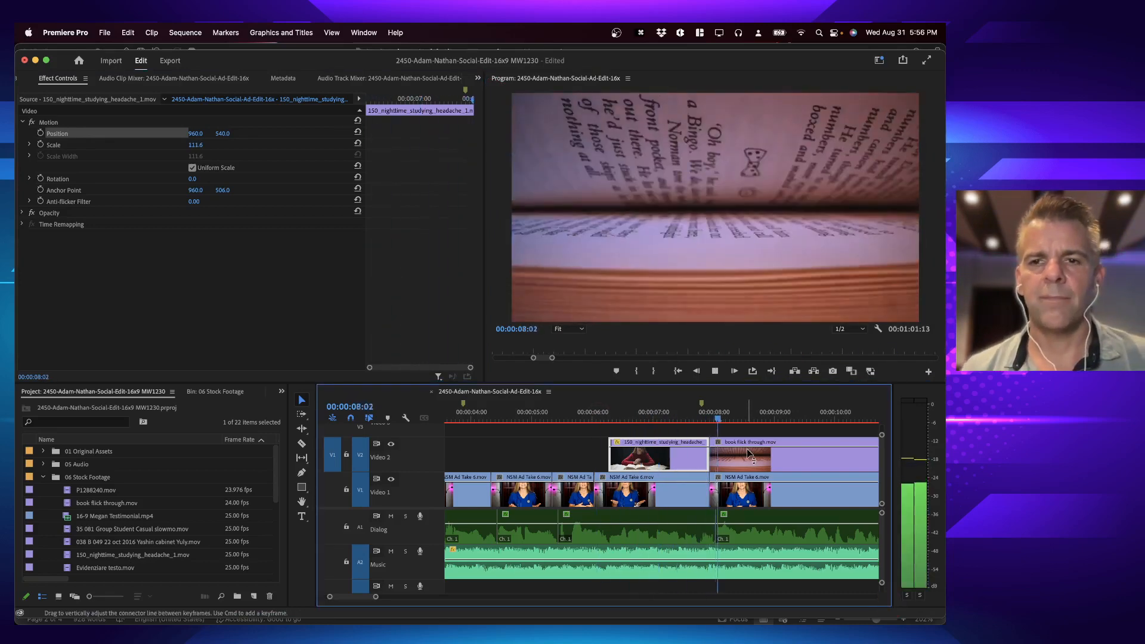
pyautogui.press('space')
pyautogui.press('-')
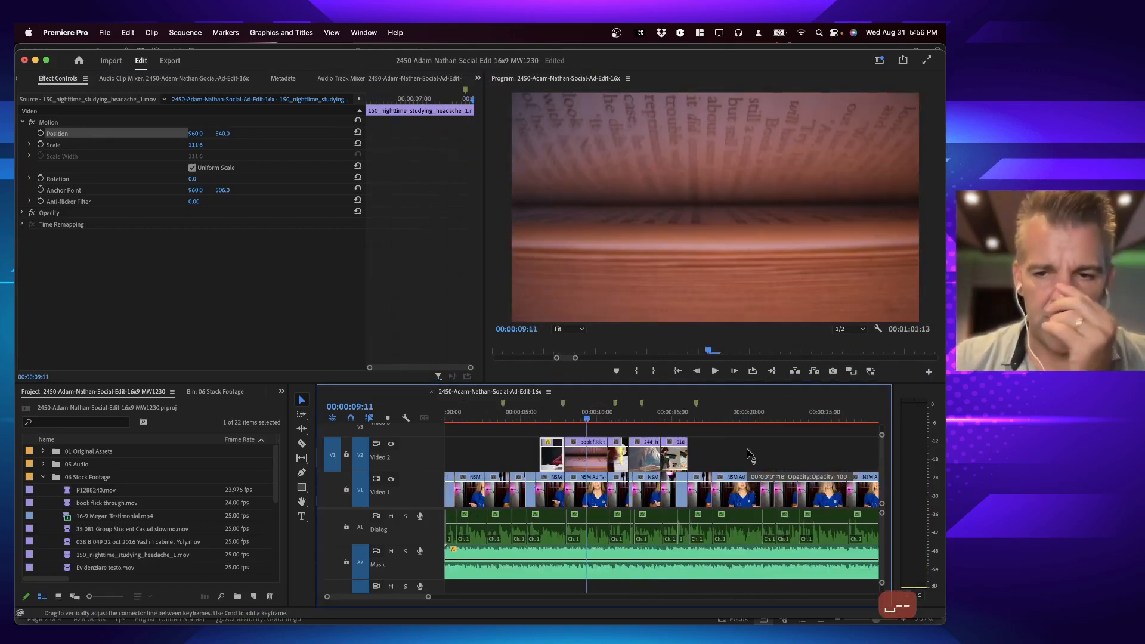
pyautogui.hscroll(3, 750, 455)
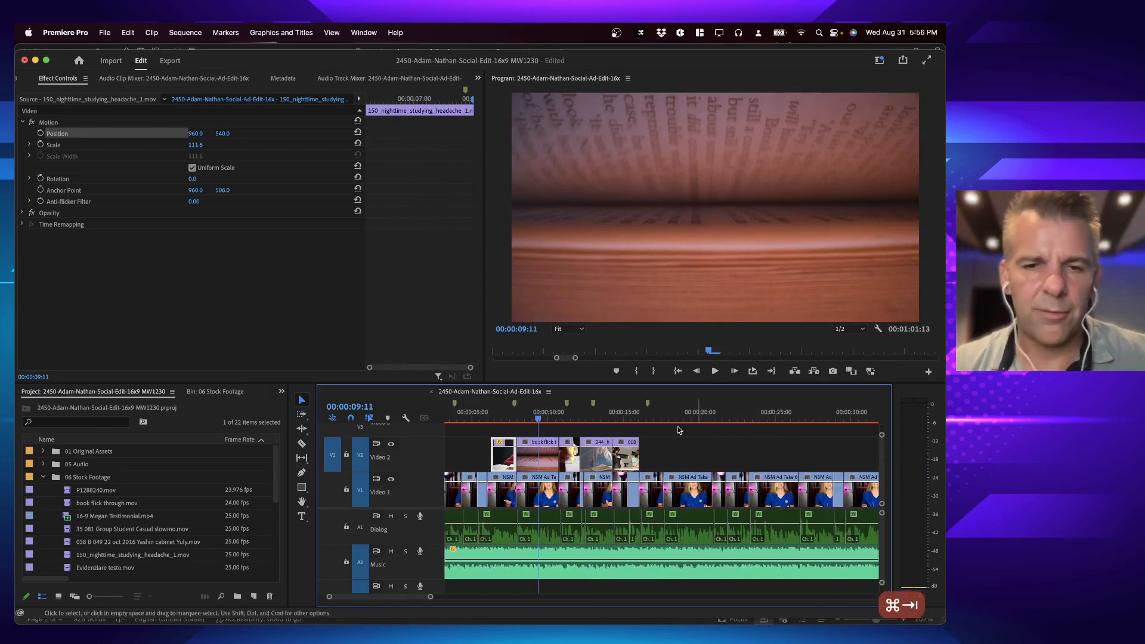
# Step: Consult the B-roll, transitions and scaling instructions in Word, then return to the Premiere Pro timeline
pyautogui.press('super+Tab')
pyautogui.click(353, 322)
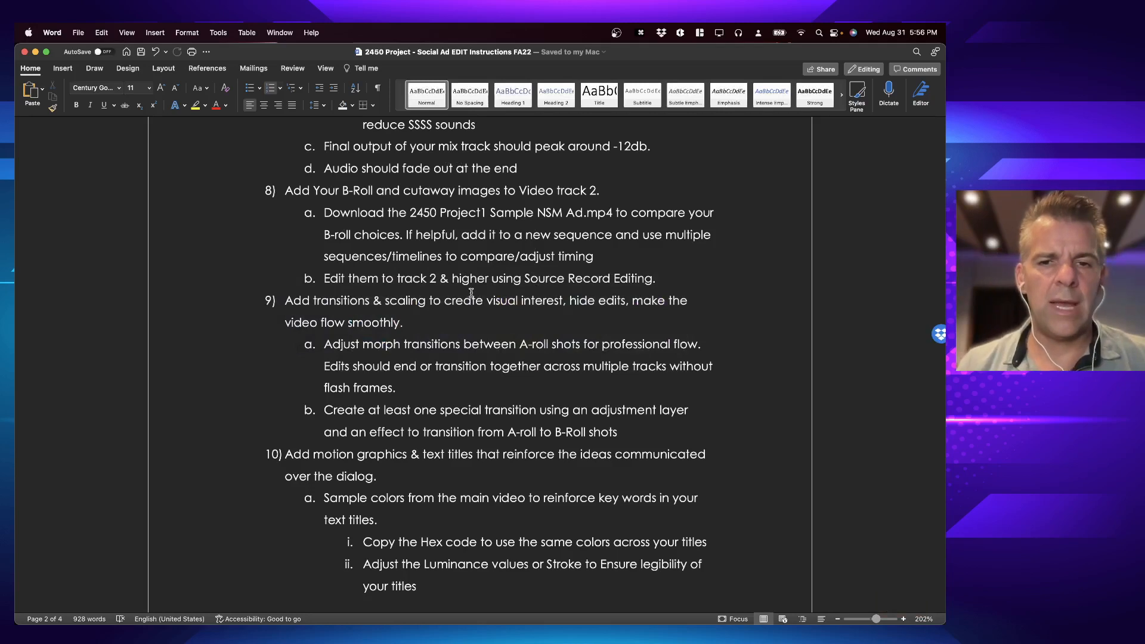
pyautogui.press('super+Tab')
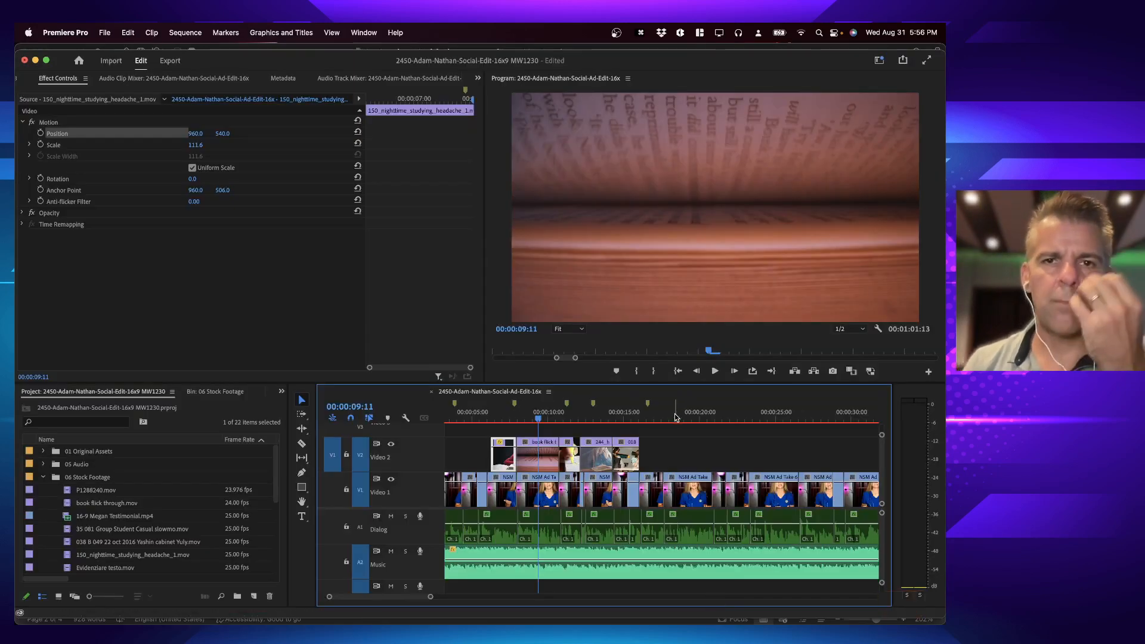
pyautogui.hscroll(3, 675, 417)
pyautogui.hscroll(-6, 675, 418)
pyautogui.hscroll(3, 675, 417)
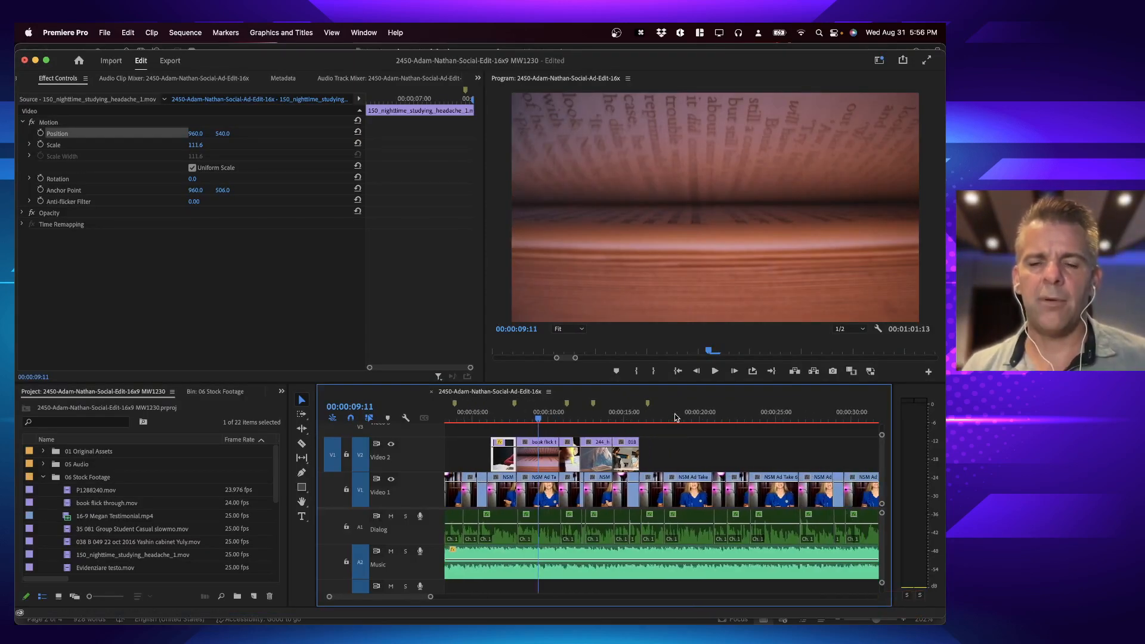